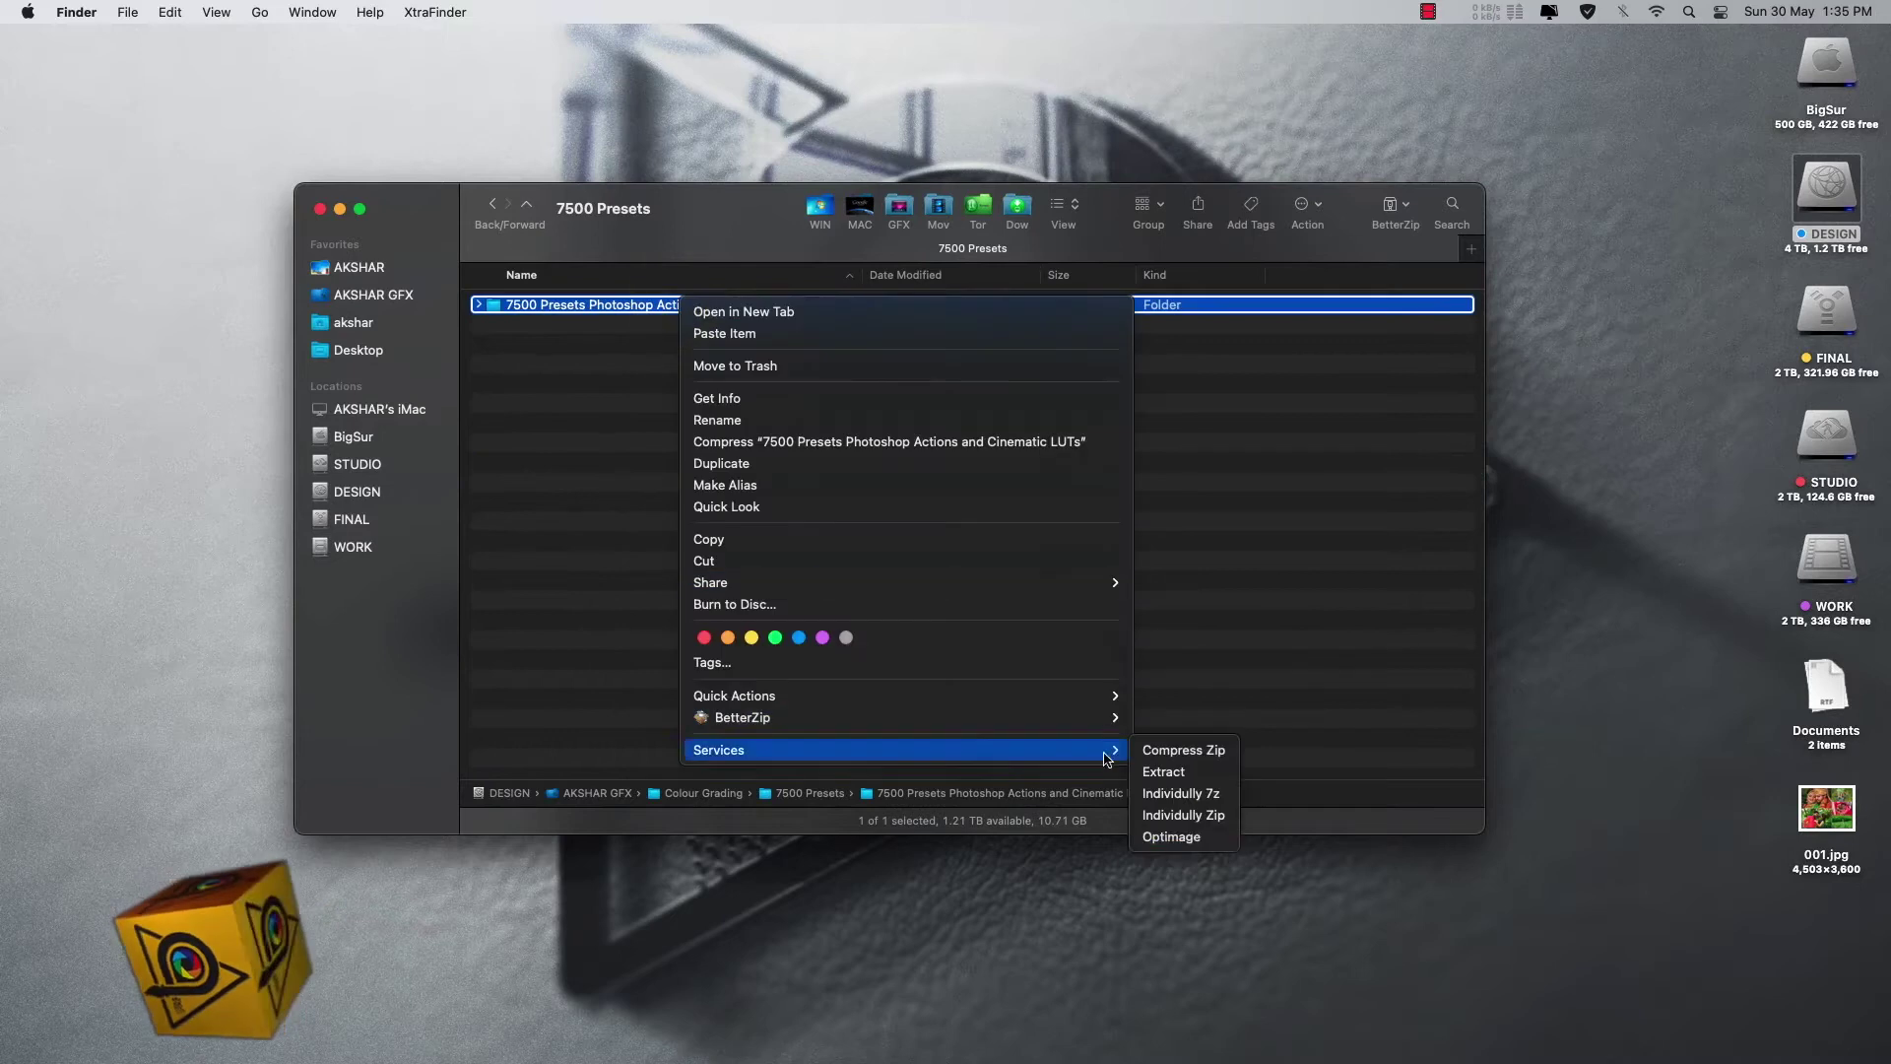
# Step: Compress the 7500 Presets Photoshop Actions and Cinematic LUTs folder with the Individully Zip service
pyautogui.click(1193, 818)
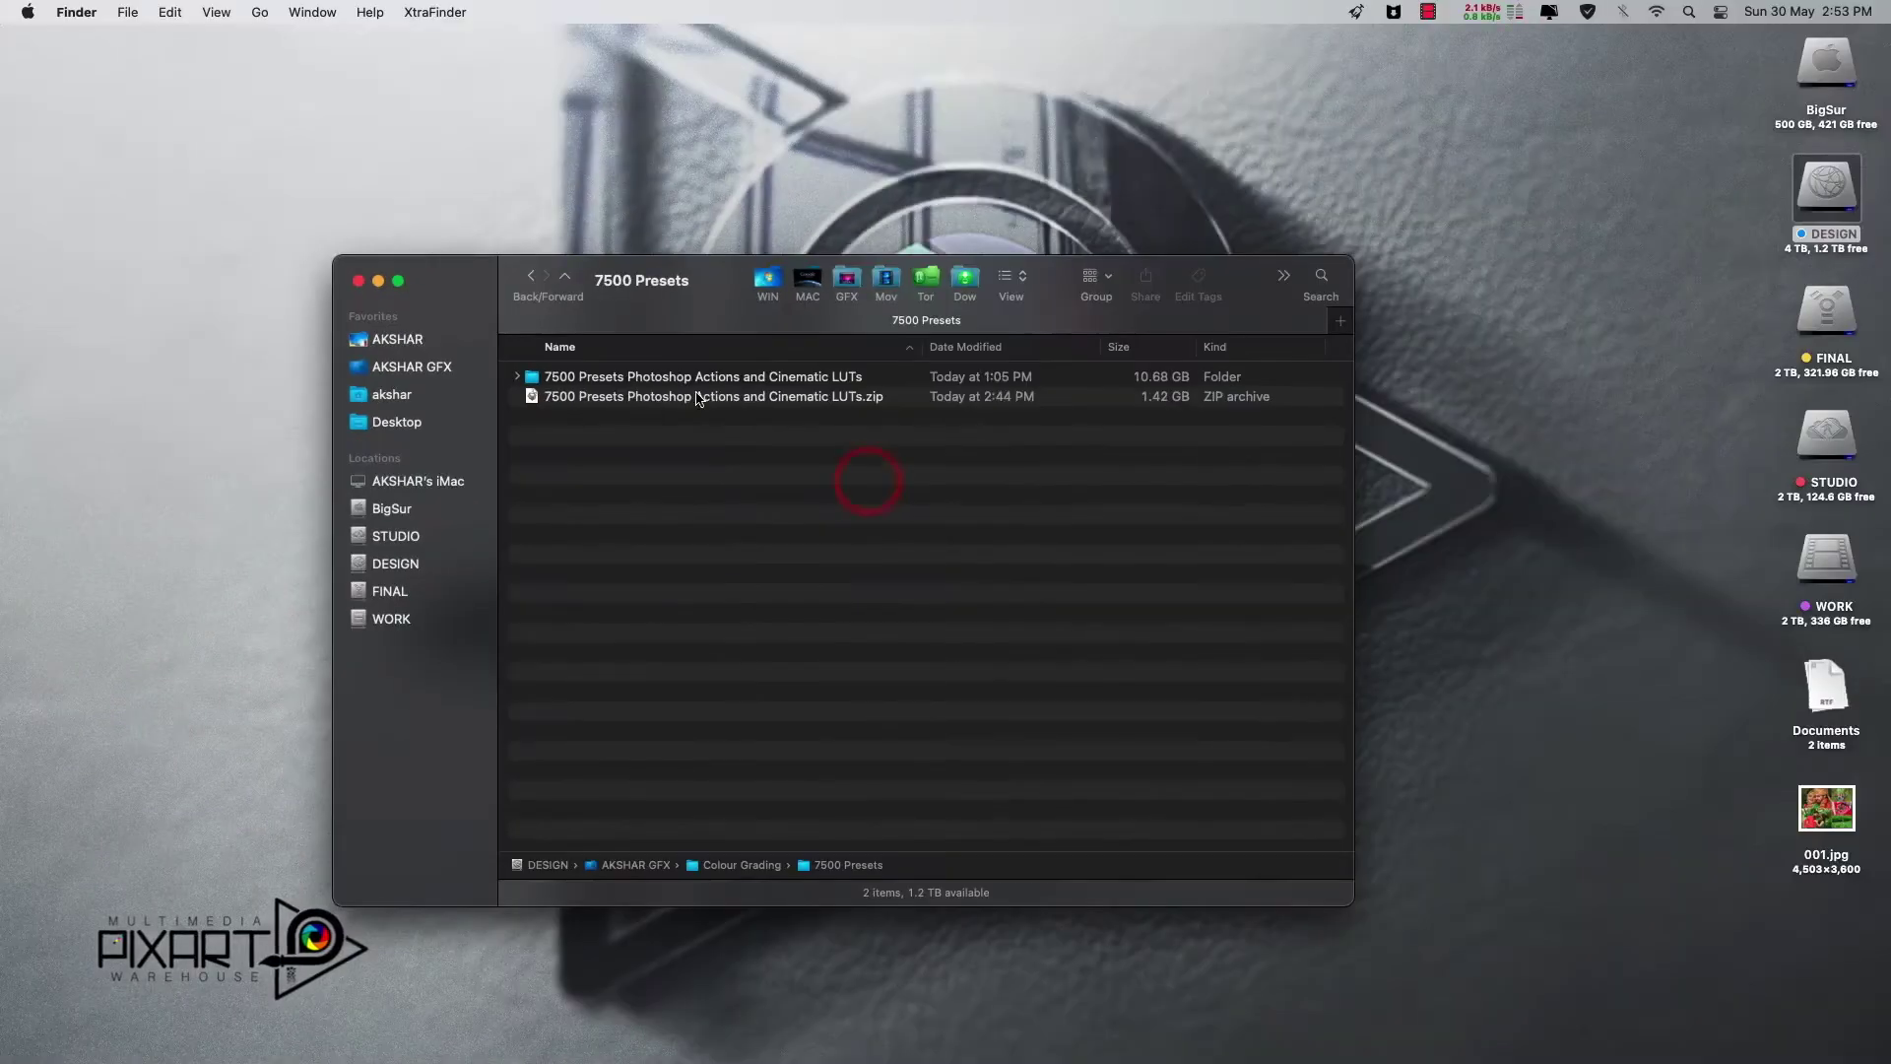
# Step: Open the 7500 Presets Photoshop Actions and Cinematic LUTs folder and examine the Desktop Version files in 15 Black Diamond Presets
pyautogui.doubleClick(697, 377)
pyautogui.click(517, 376)
pyautogui.click(686, 396)
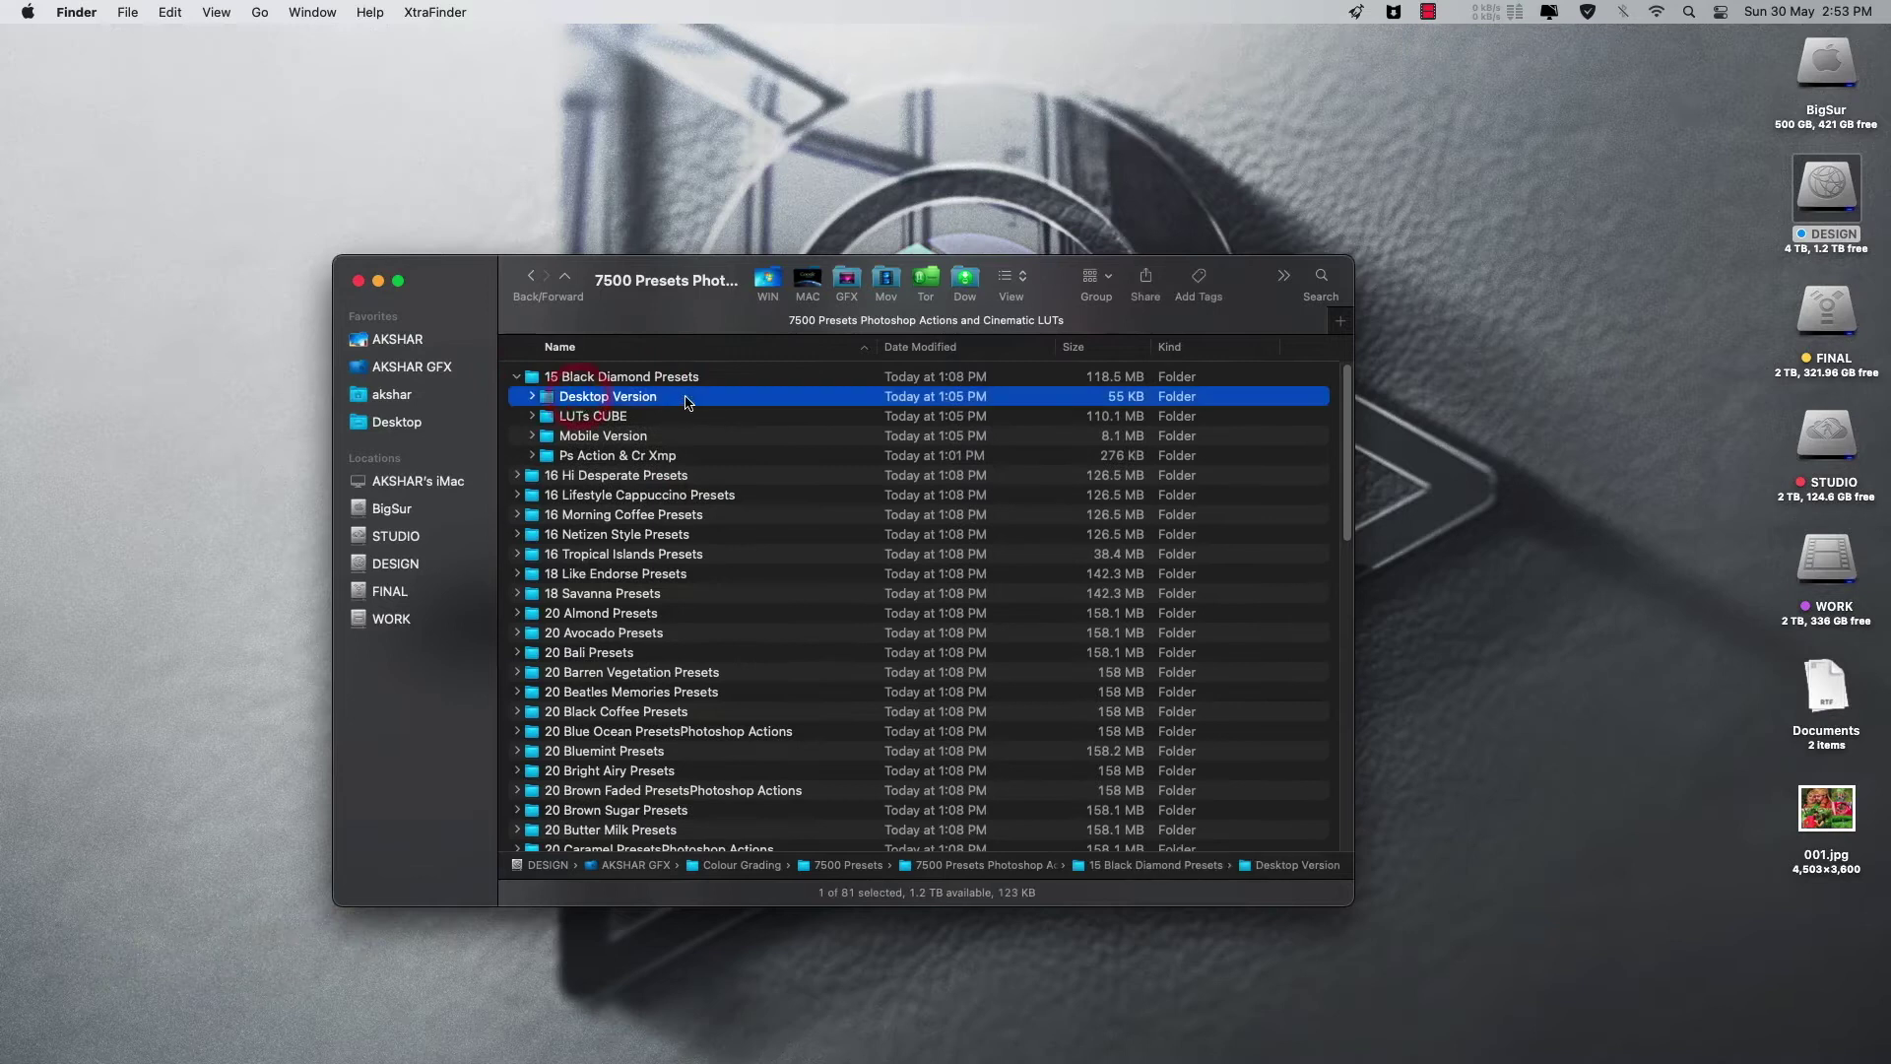
pyautogui.press('Right')
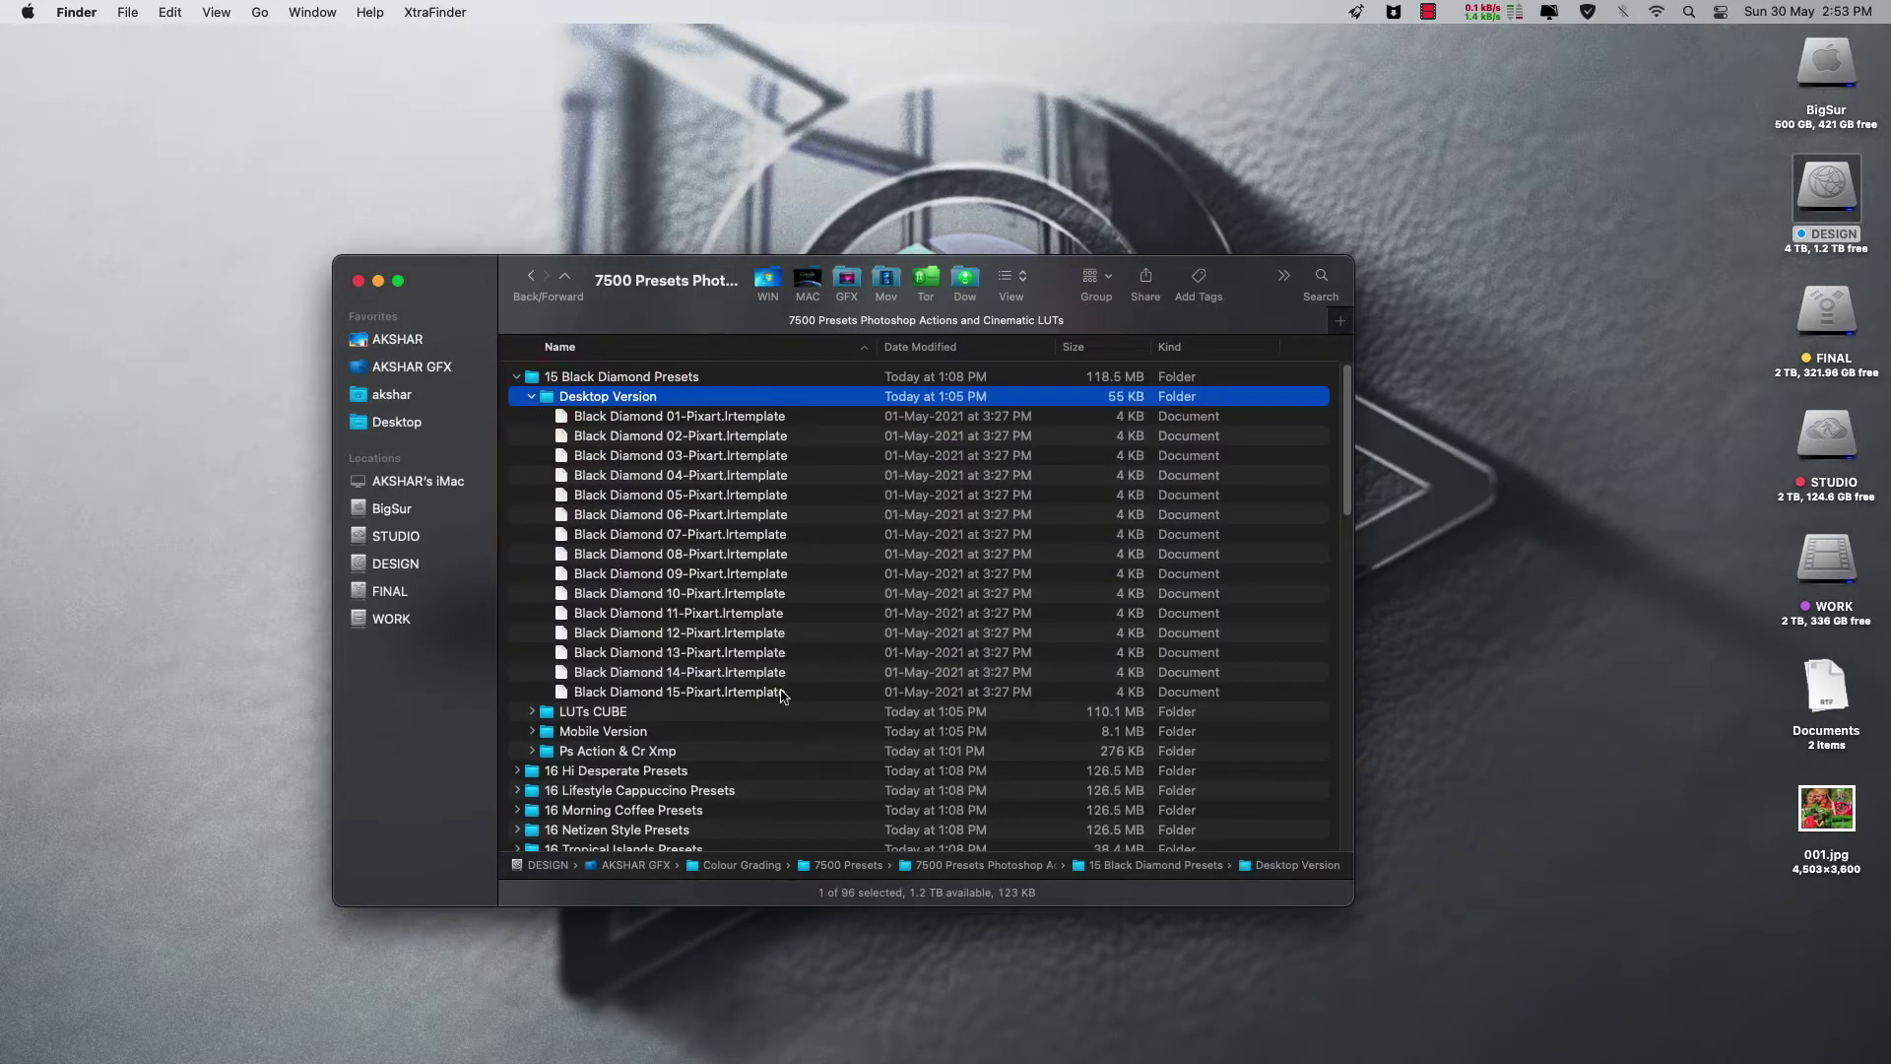
pyautogui.press('Left')
# Step: Look through the LUTs CUBE, Mobile Version and Ps Action & Cr Xmp subfolders of 15 Black Diamond Presets
pyautogui.click(532, 416)
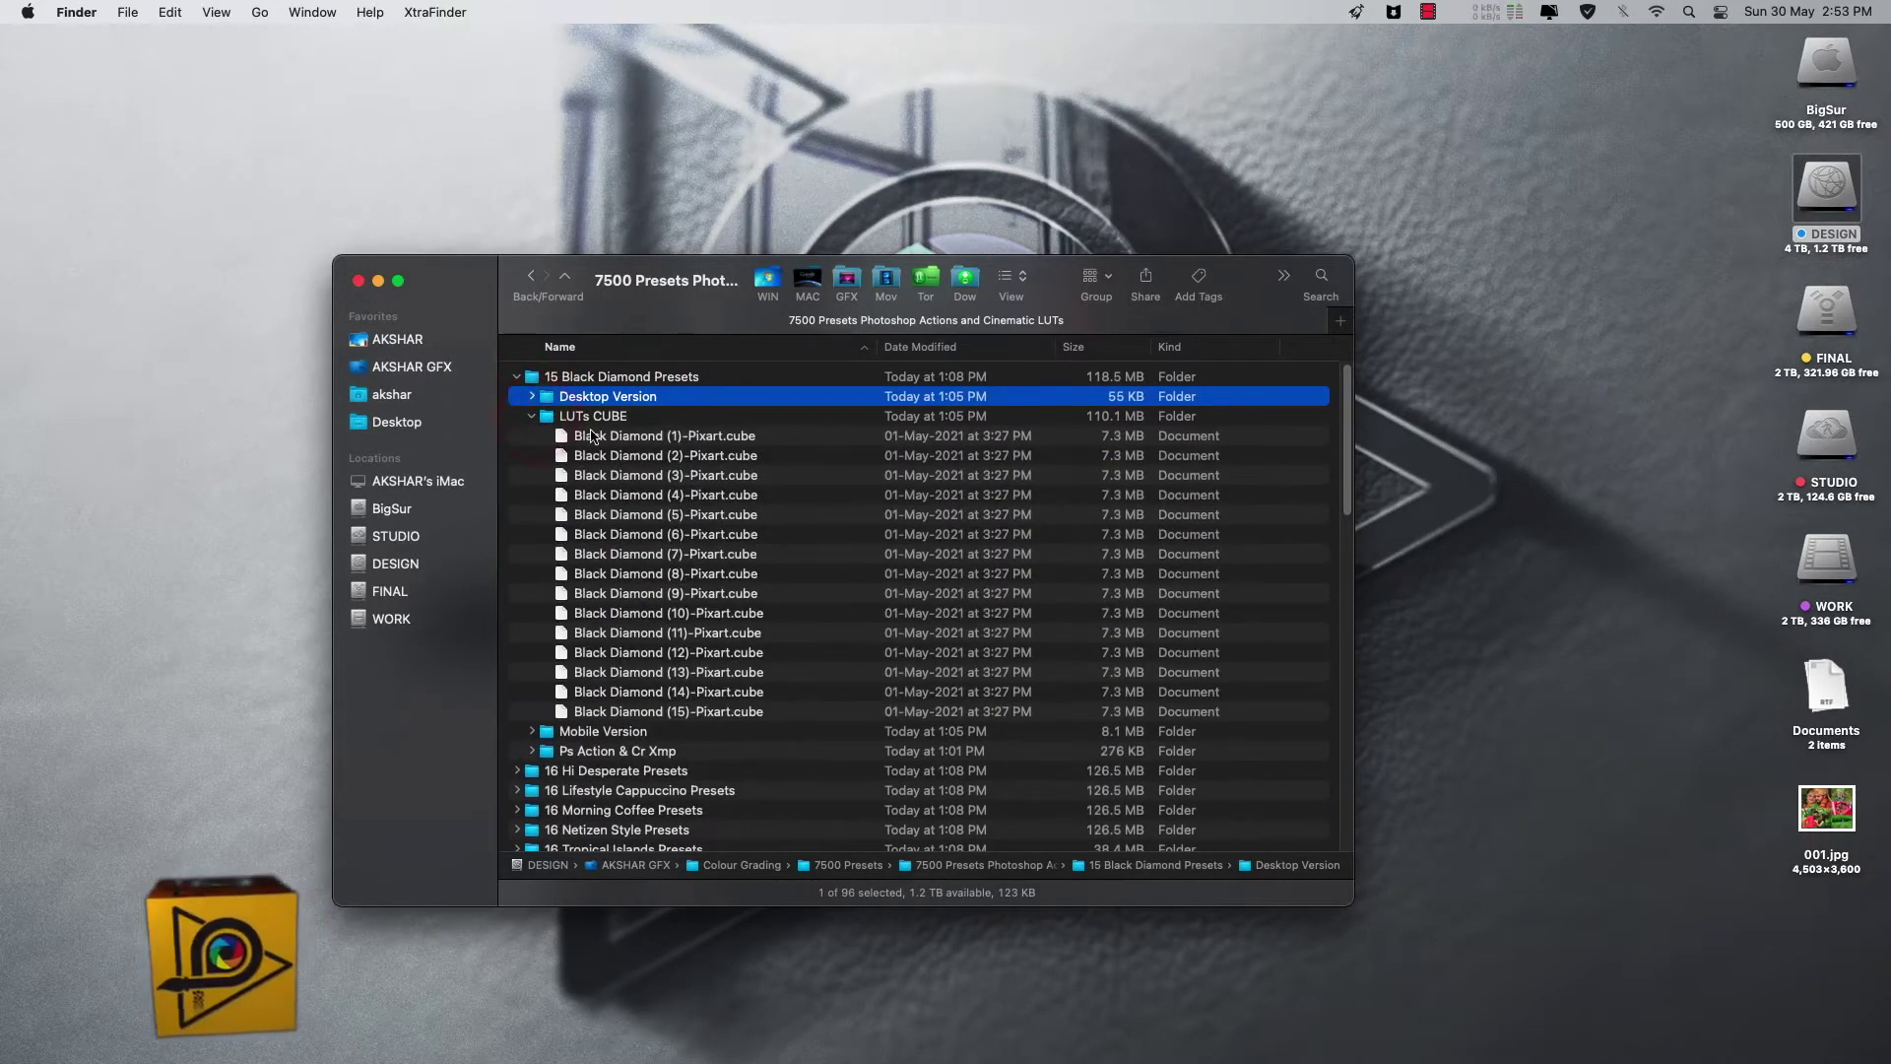
pyautogui.click(601, 436)
pyautogui.click(533, 416)
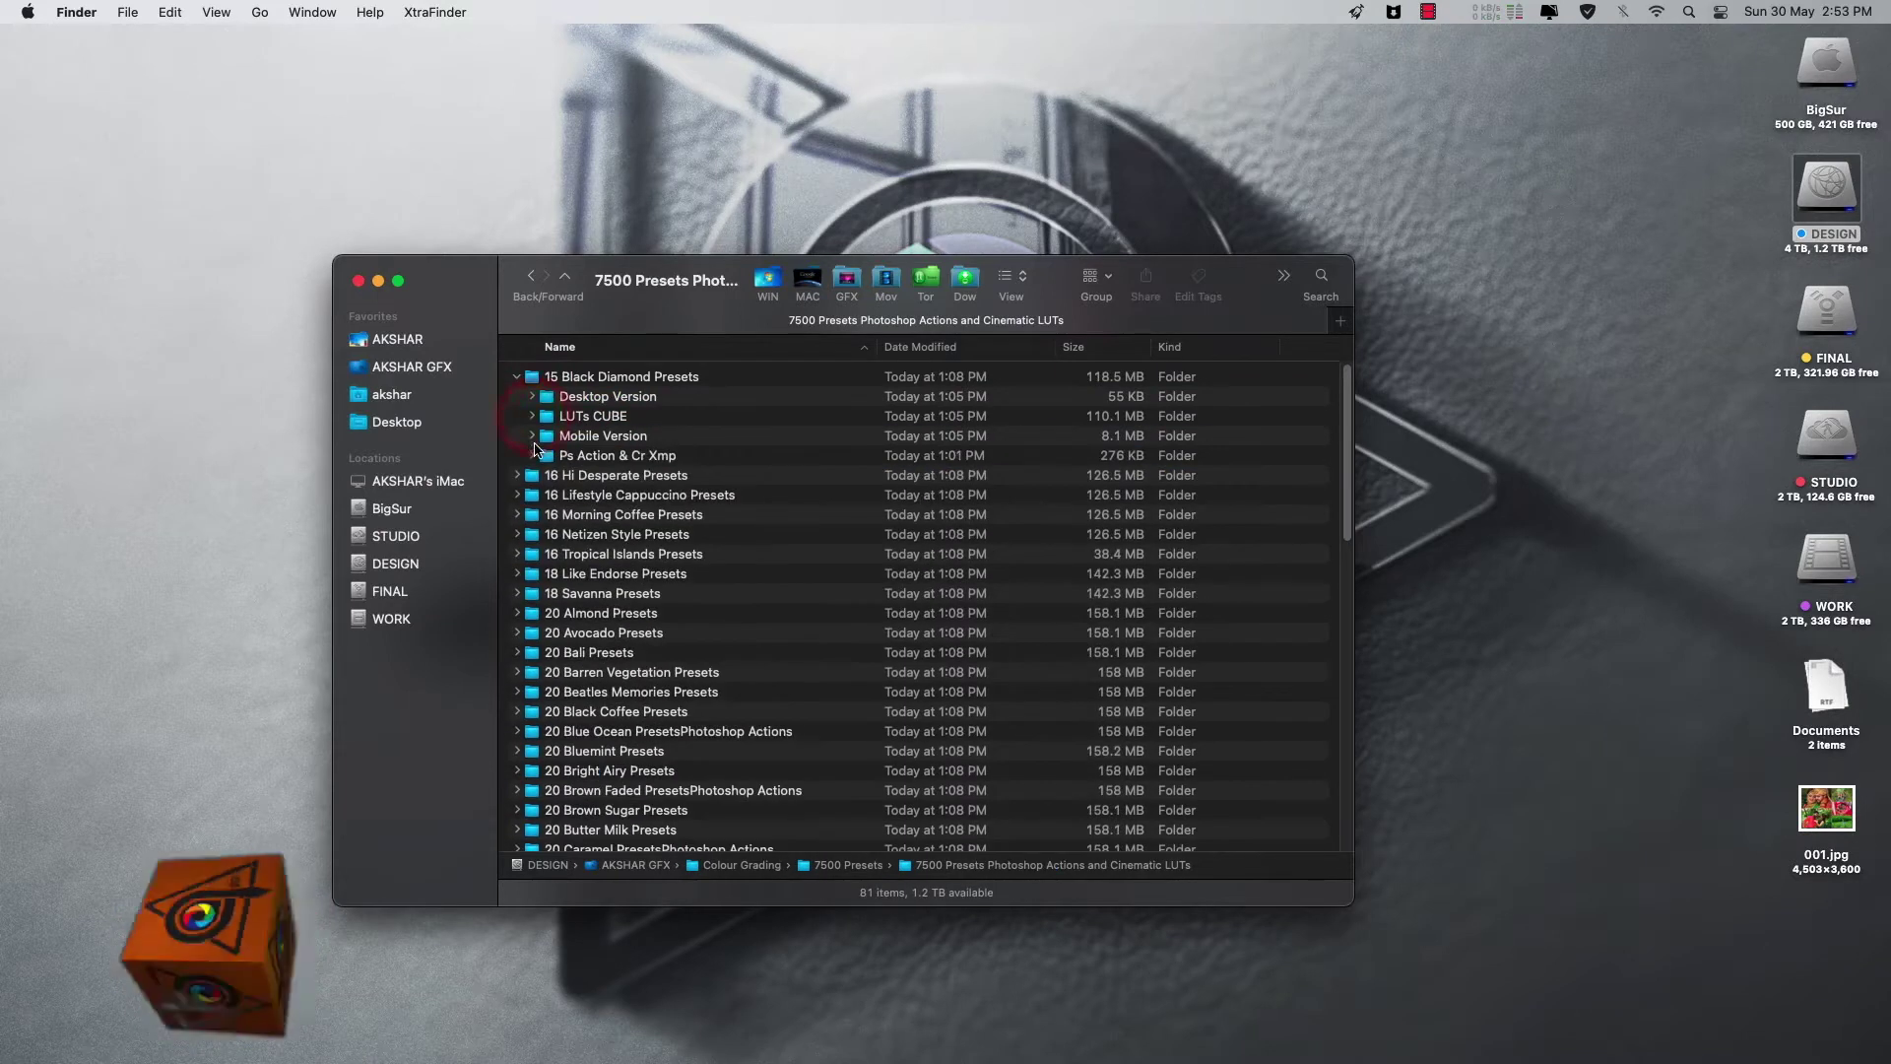
pyautogui.click(532, 436)
pyautogui.click(533, 436)
pyautogui.click(532, 456)
pyautogui.click(547, 516)
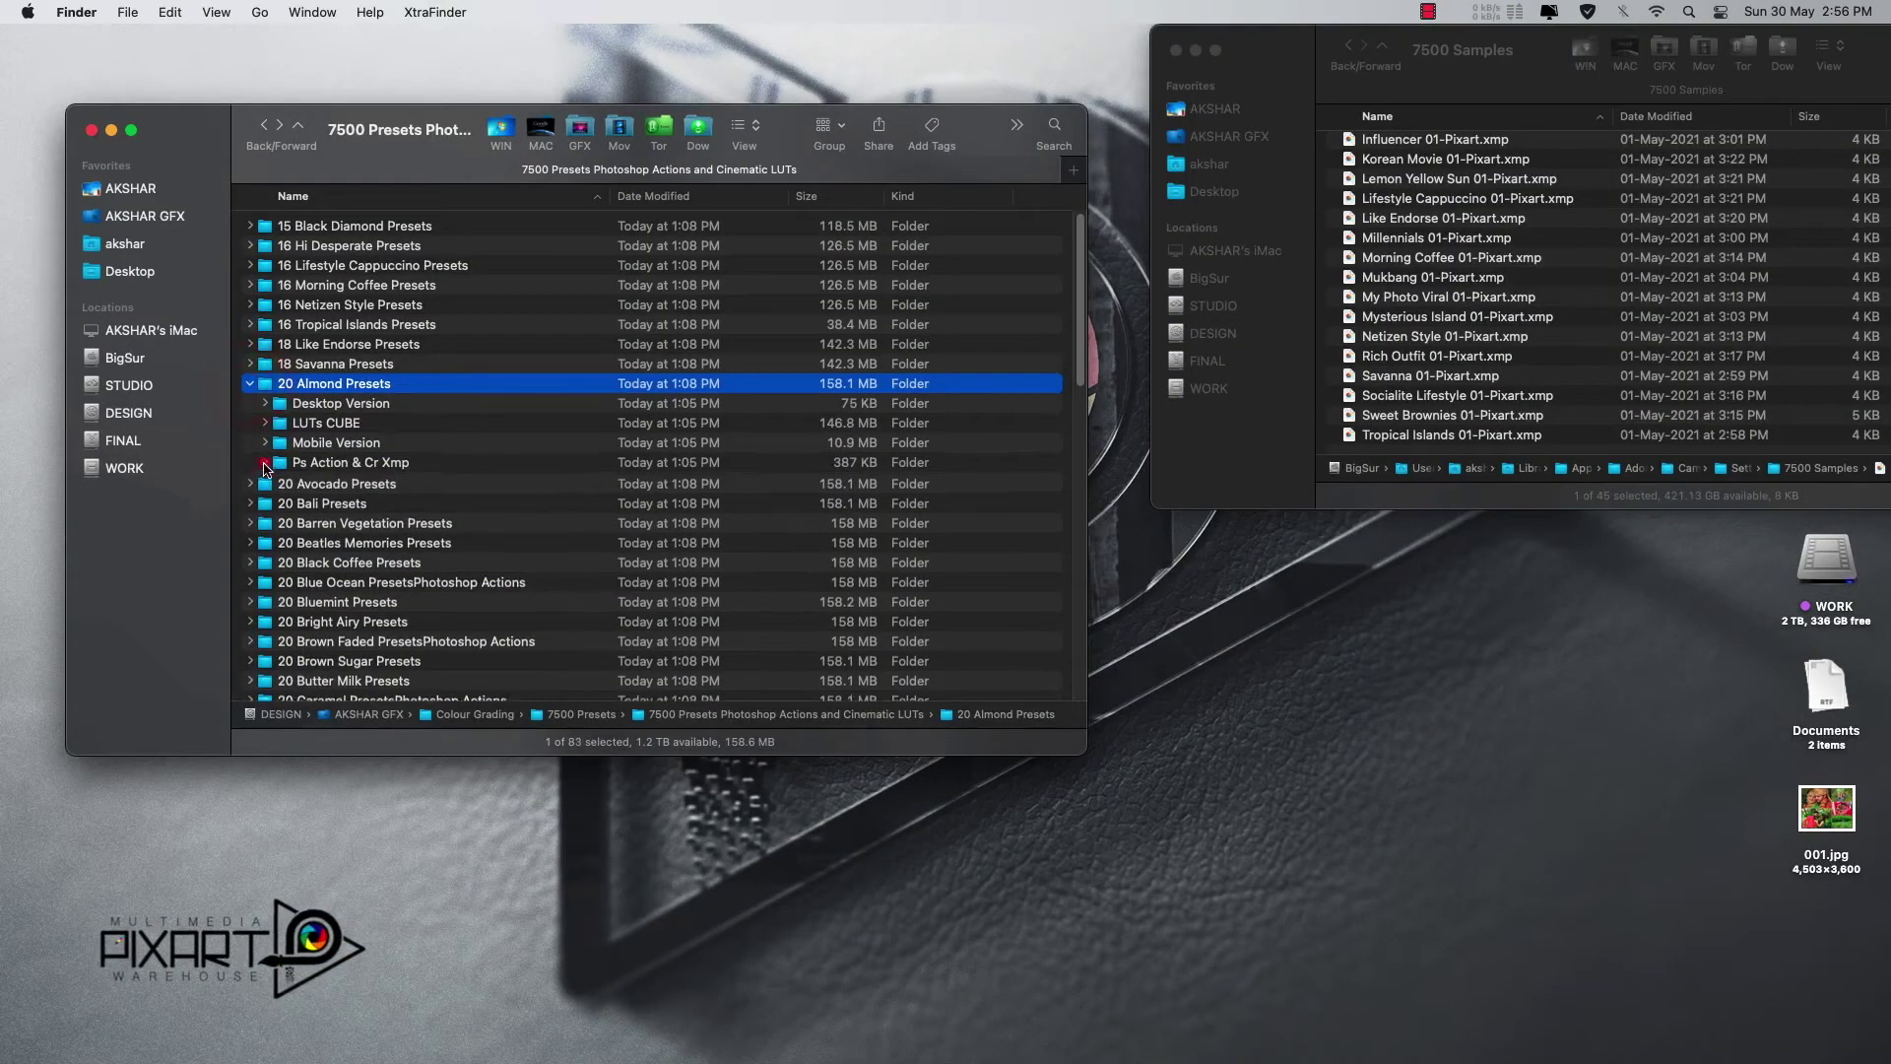
# Step: Load Almond-Pixart.atn from the Actions Work PS CC subfolder of 20 Almond Presets into Adobe Photoshop 2021
pyautogui.click(265, 462)
pyautogui.click(280, 482)
pyautogui.click(371, 504)
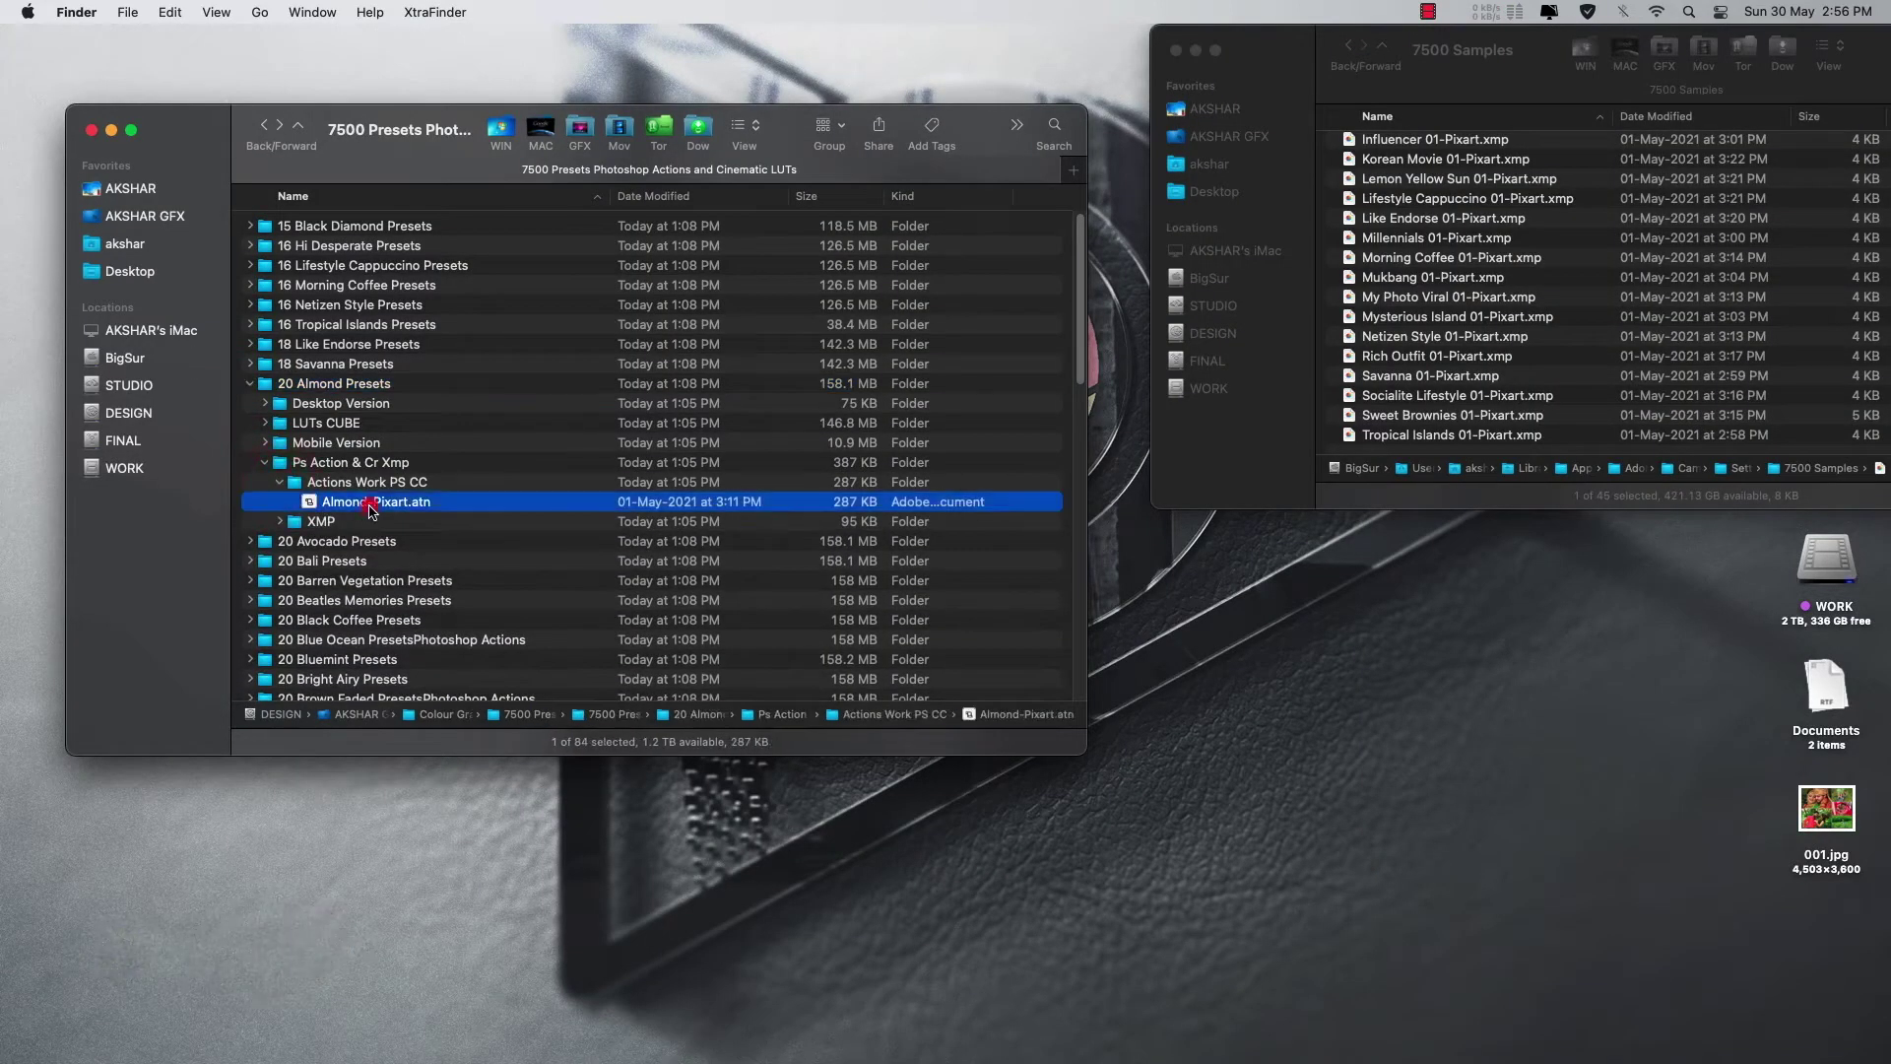
pyautogui.rightClick(473, 510)
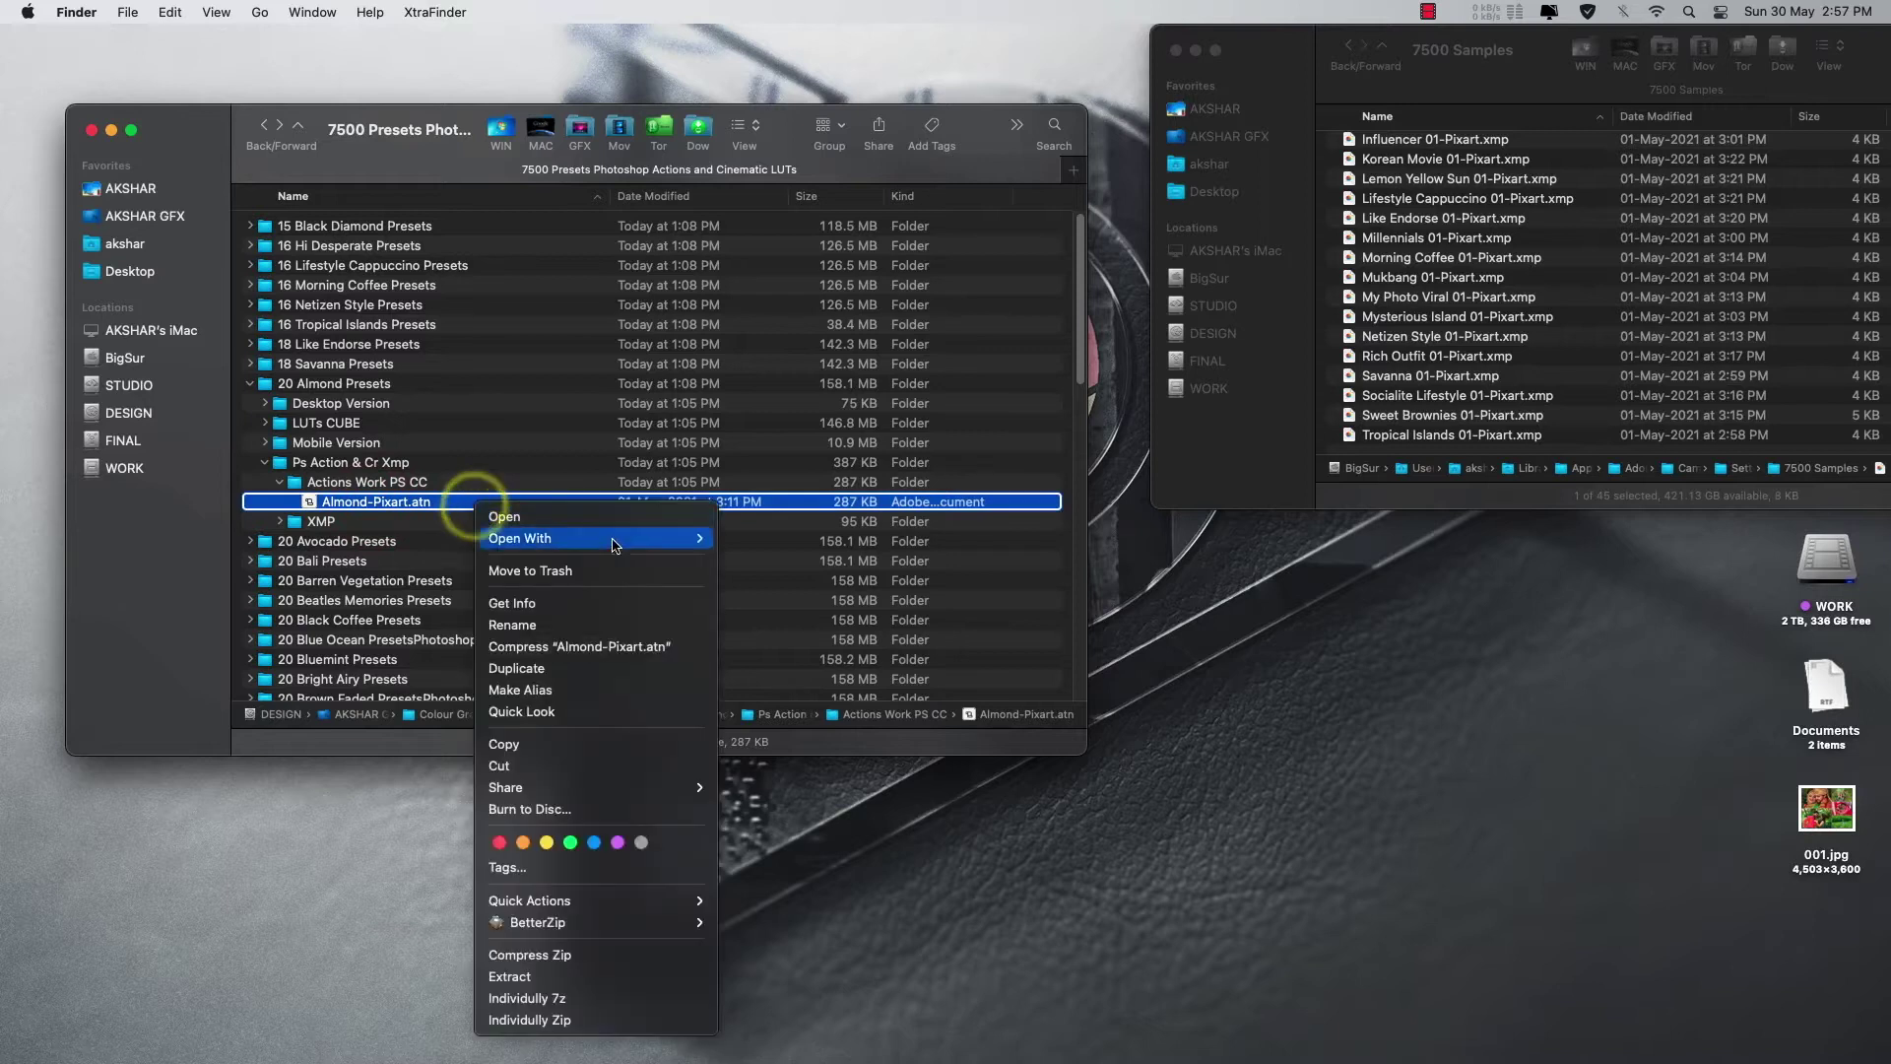
pyautogui.moveTo(610, 538)
pyautogui.click(769, 543)
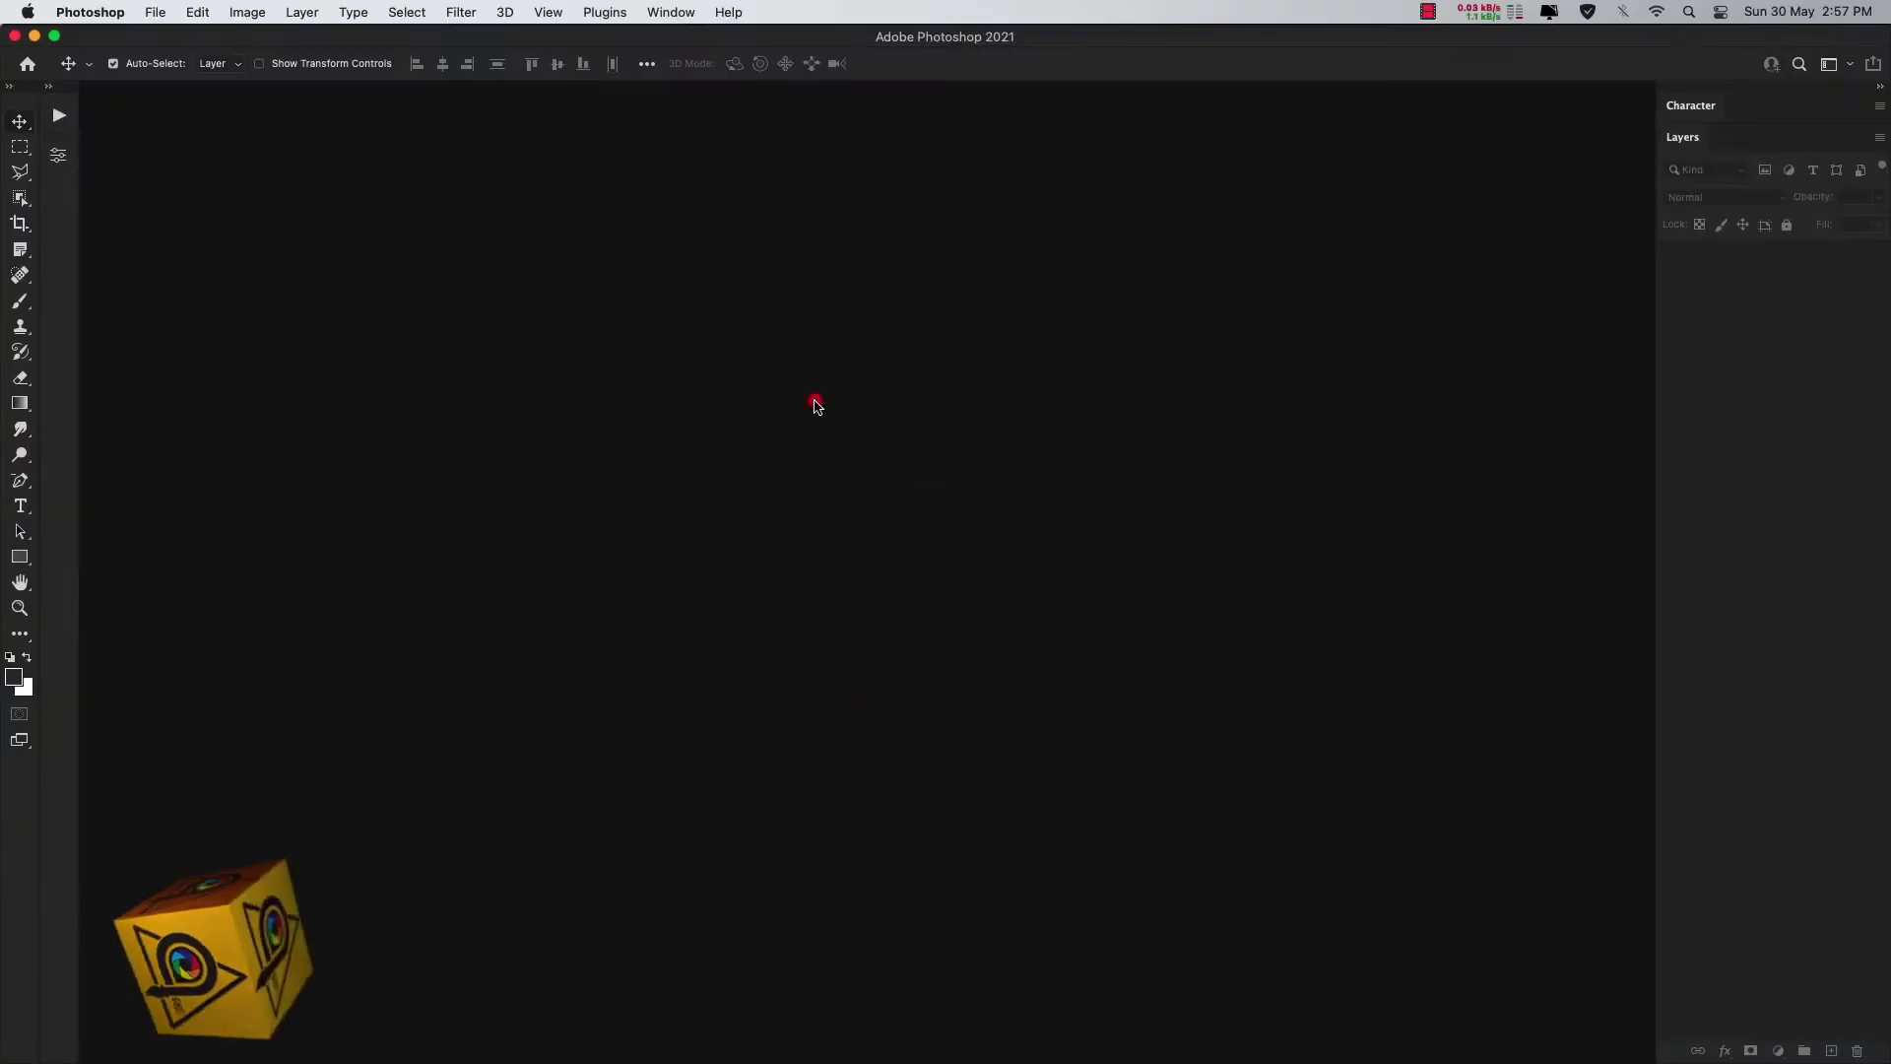
# Step: Open the 001.jpg photo and show the list of Almond actions with the Modern Pop Oil Art set collapsed
pyautogui.press('super+o')
pyautogui.doubleClick(493, 295)
pyautogui.click(63, 118)
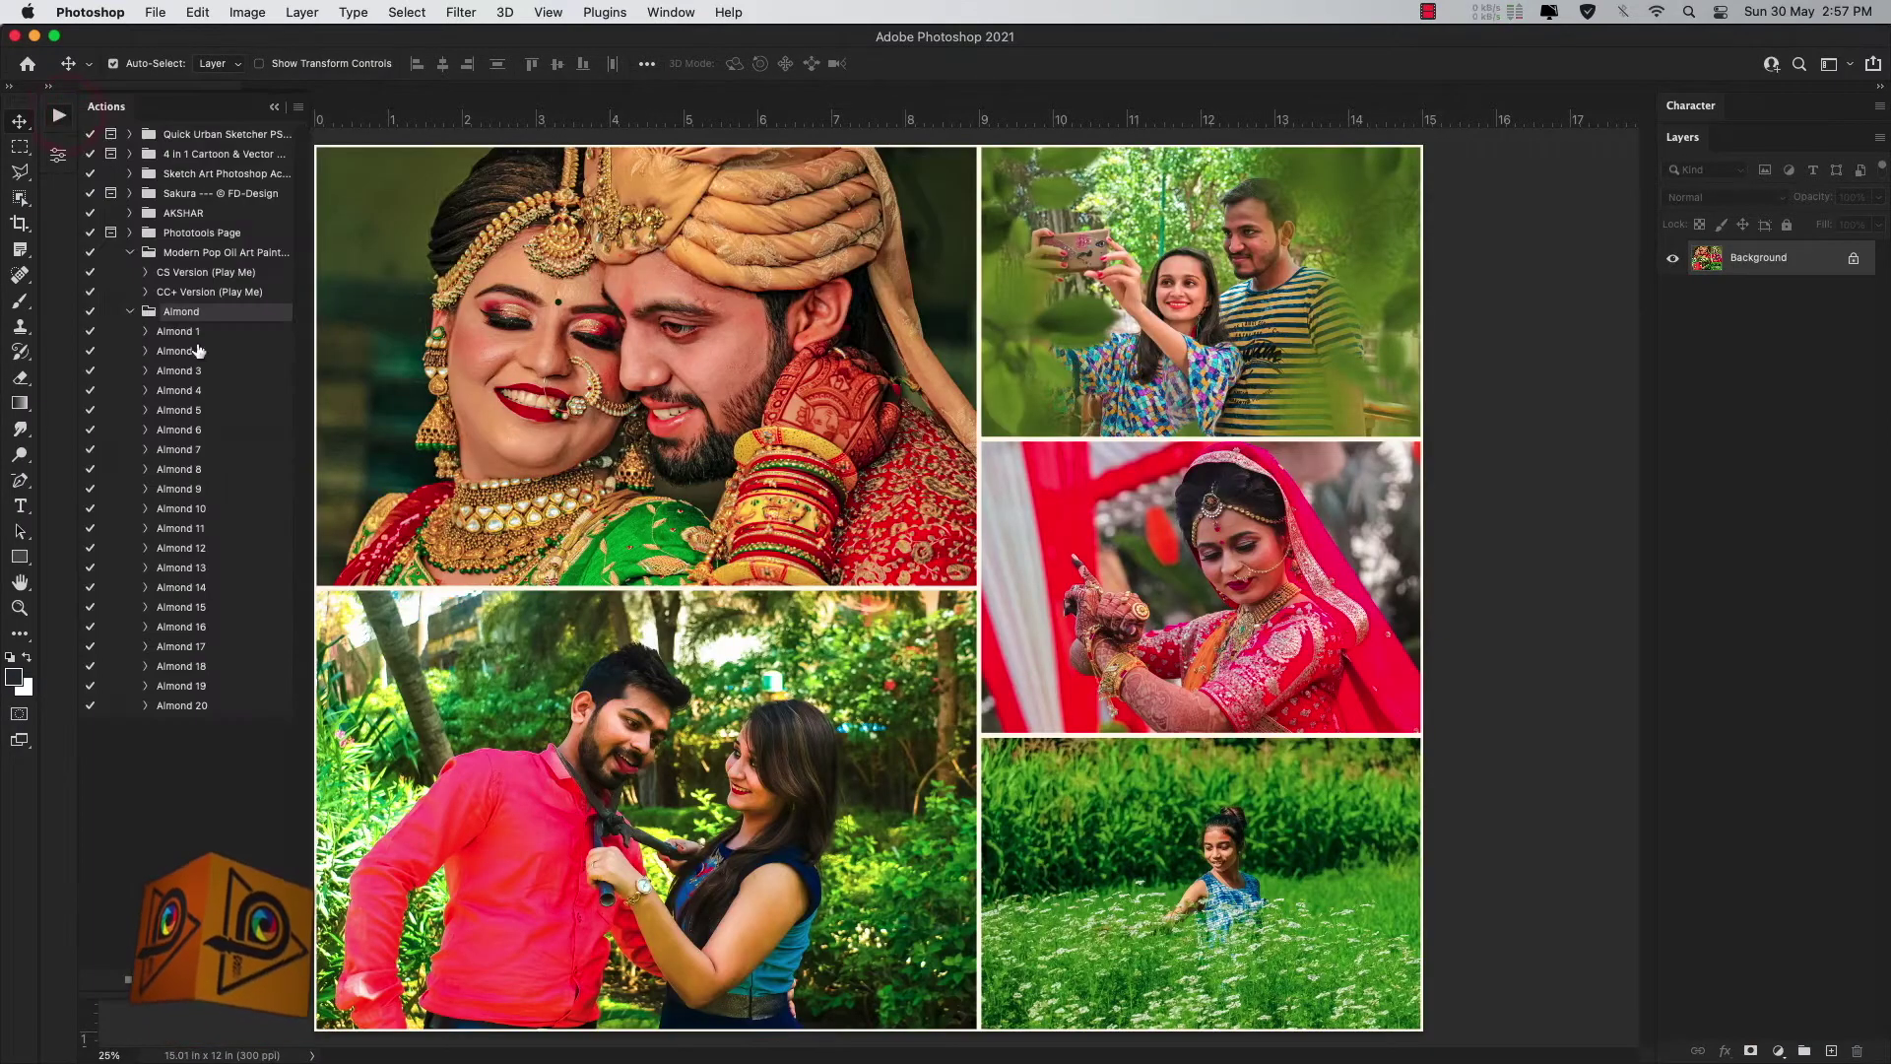
pyautogui.click(129, 252)
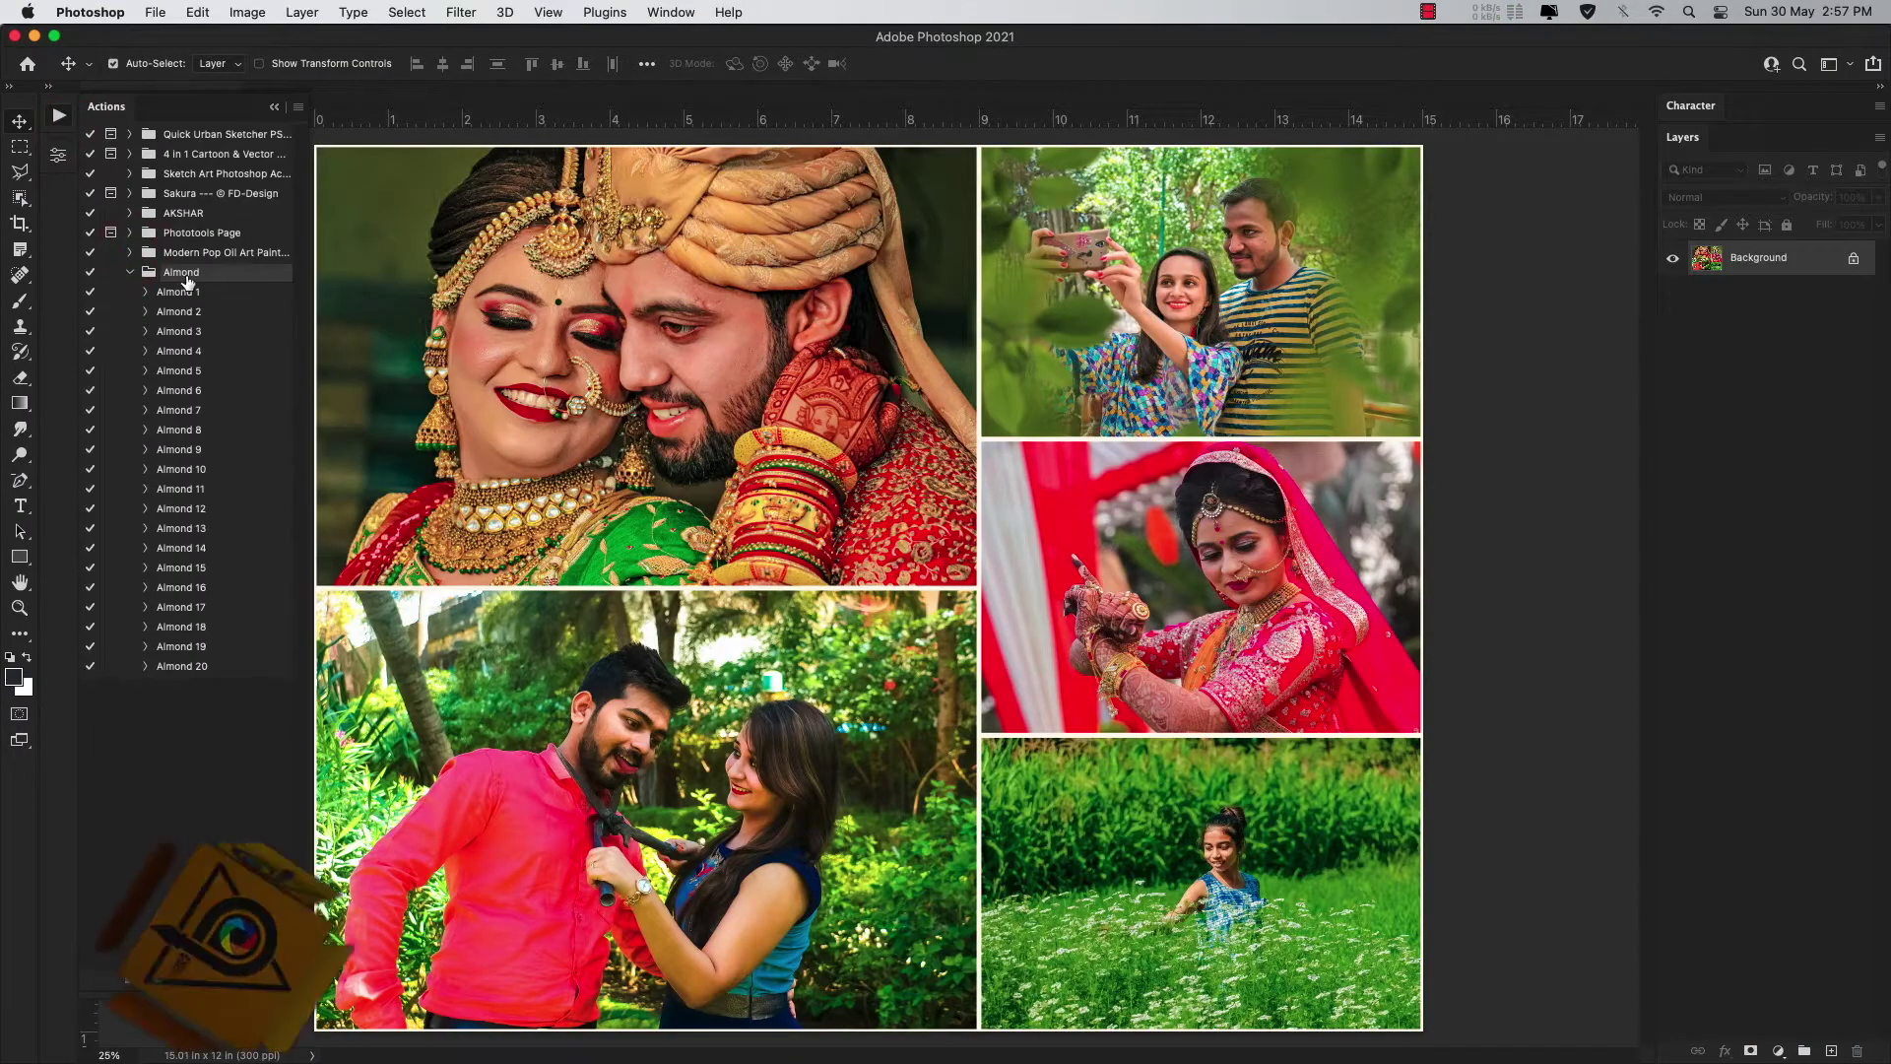
# Step: Switch to Finder and load the action file from the Actions Work PS CC subfolder of 20 Avocado Presets into Photoshop
pyautogui.click(194, 1000)
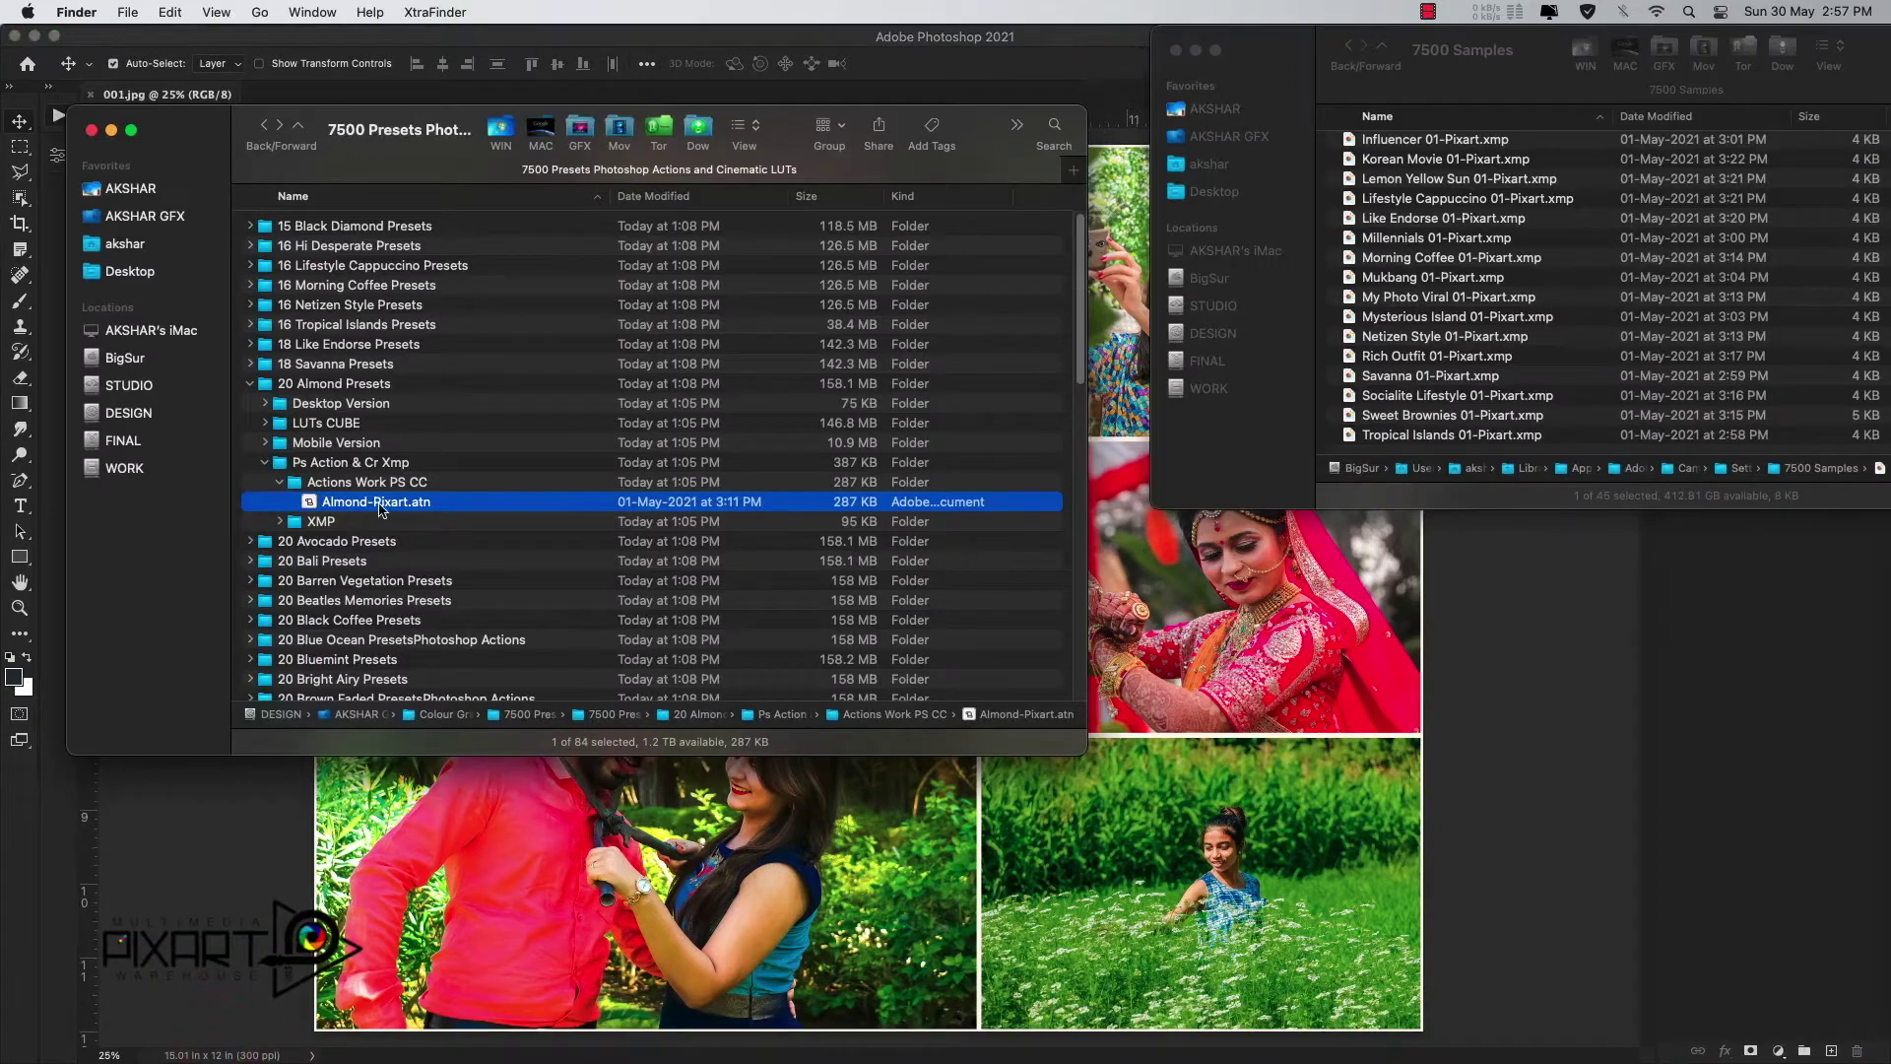
pyautogui.click(252, 541)
pyautogui.click(284, 621)
pyautogui.click(265, 620)
pyautogui.click(281, 659)
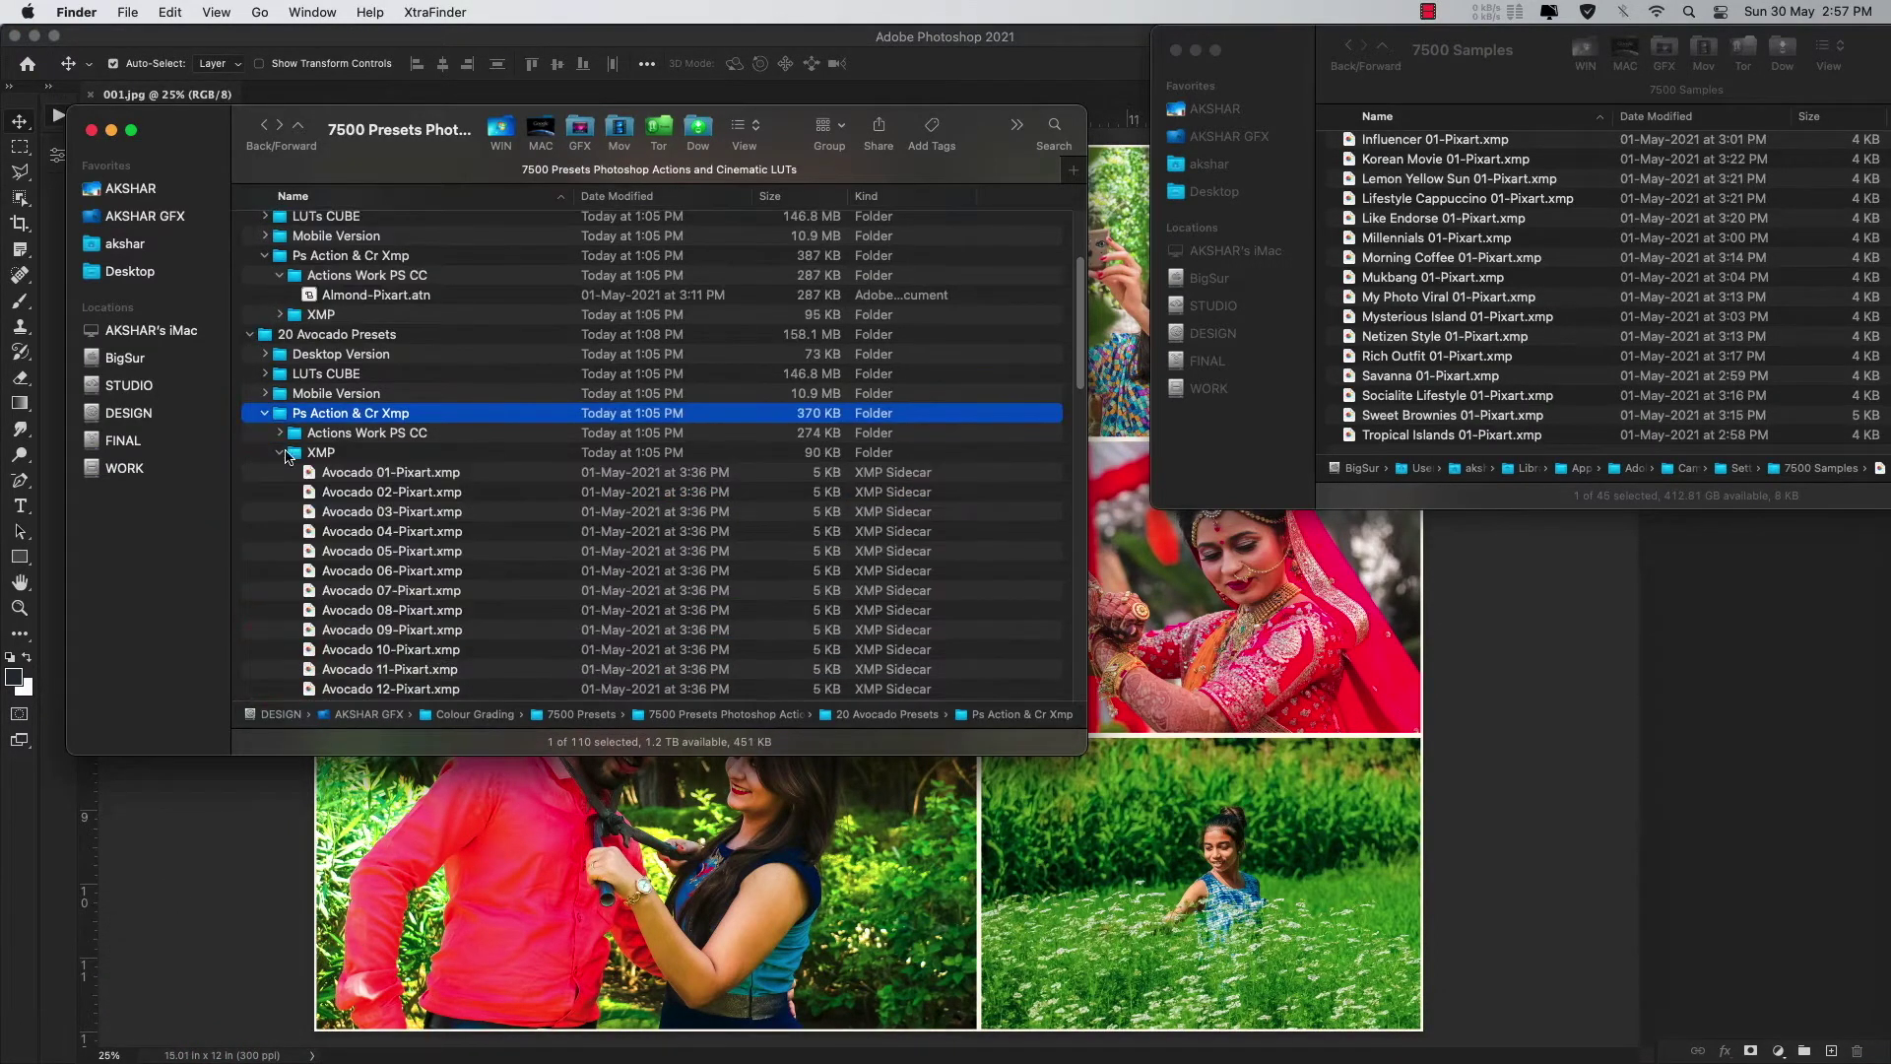
pyautogui.click(281, 453)
pyautogui.click(281, 432)
pyautogui.rightClick(355, 454)
pyautogui.click(632, 490)
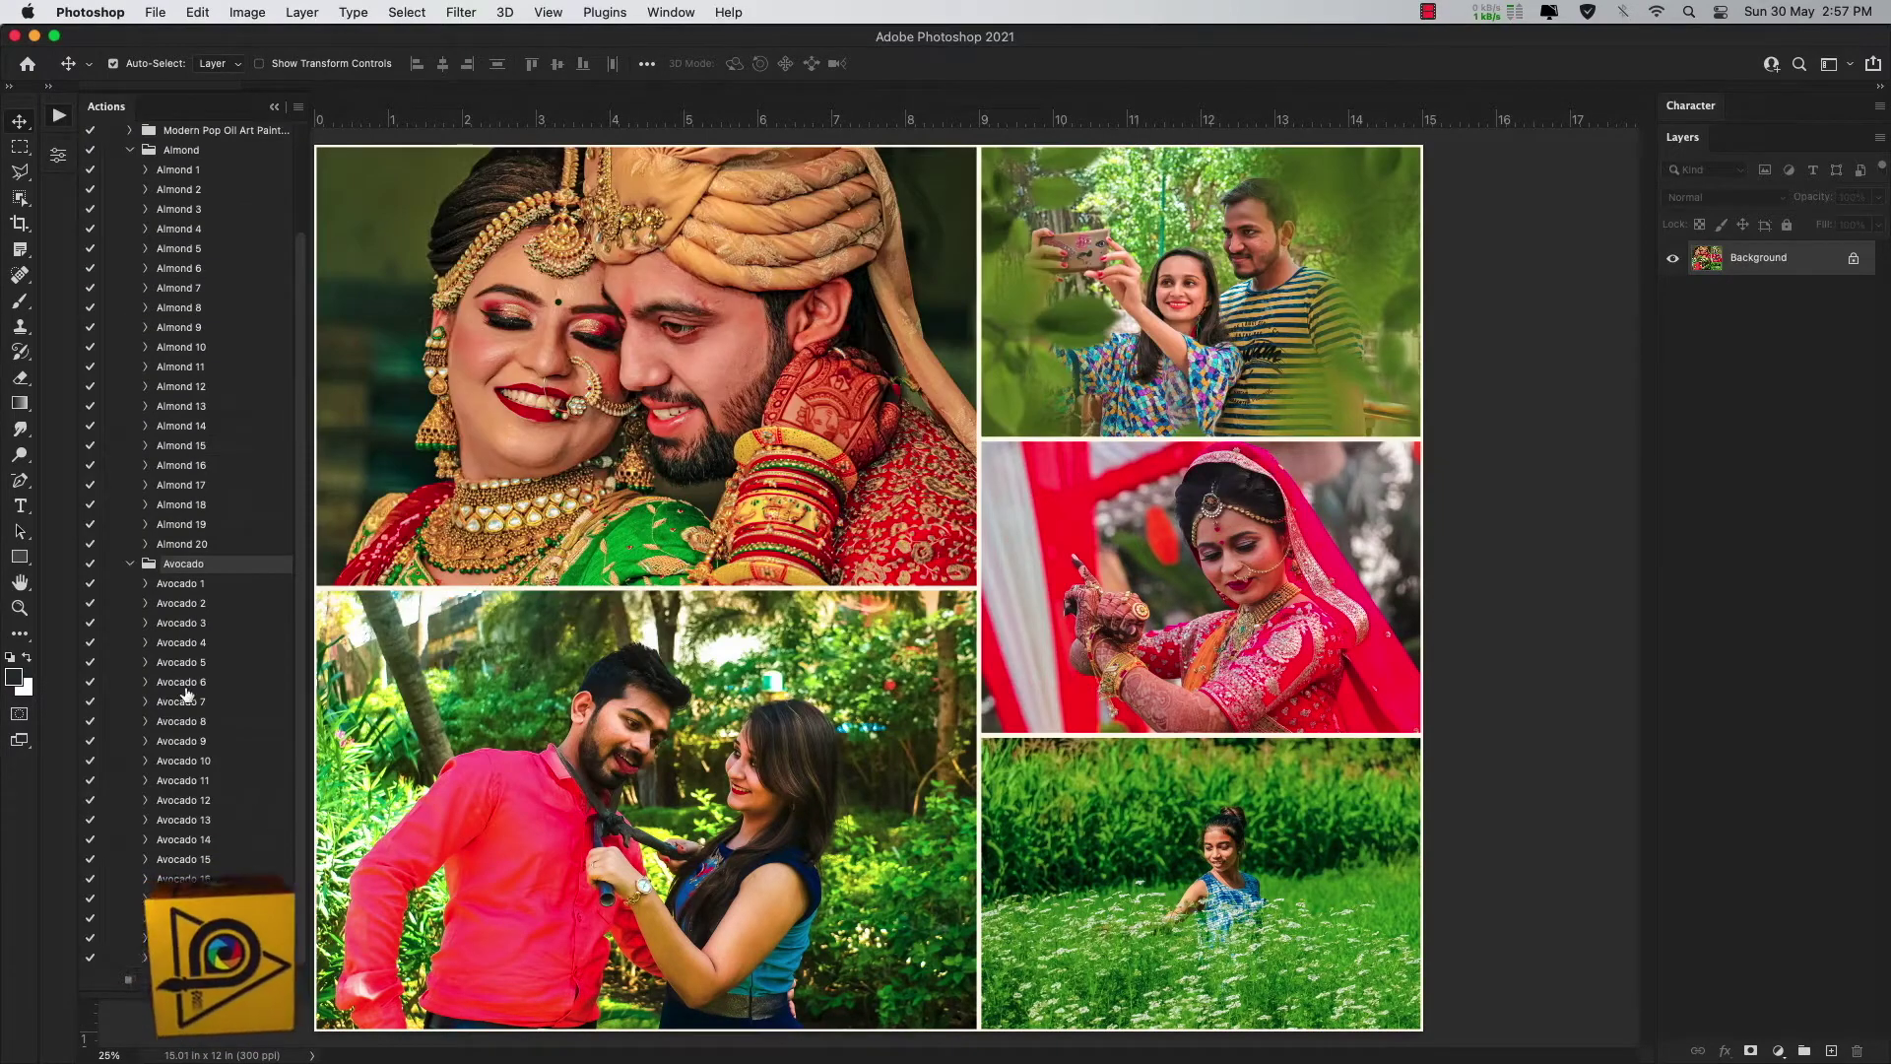
# Step: Collapse the Almond and Avocado action sets and delete both of them
pyautogui.scroll(3, 185, 640)
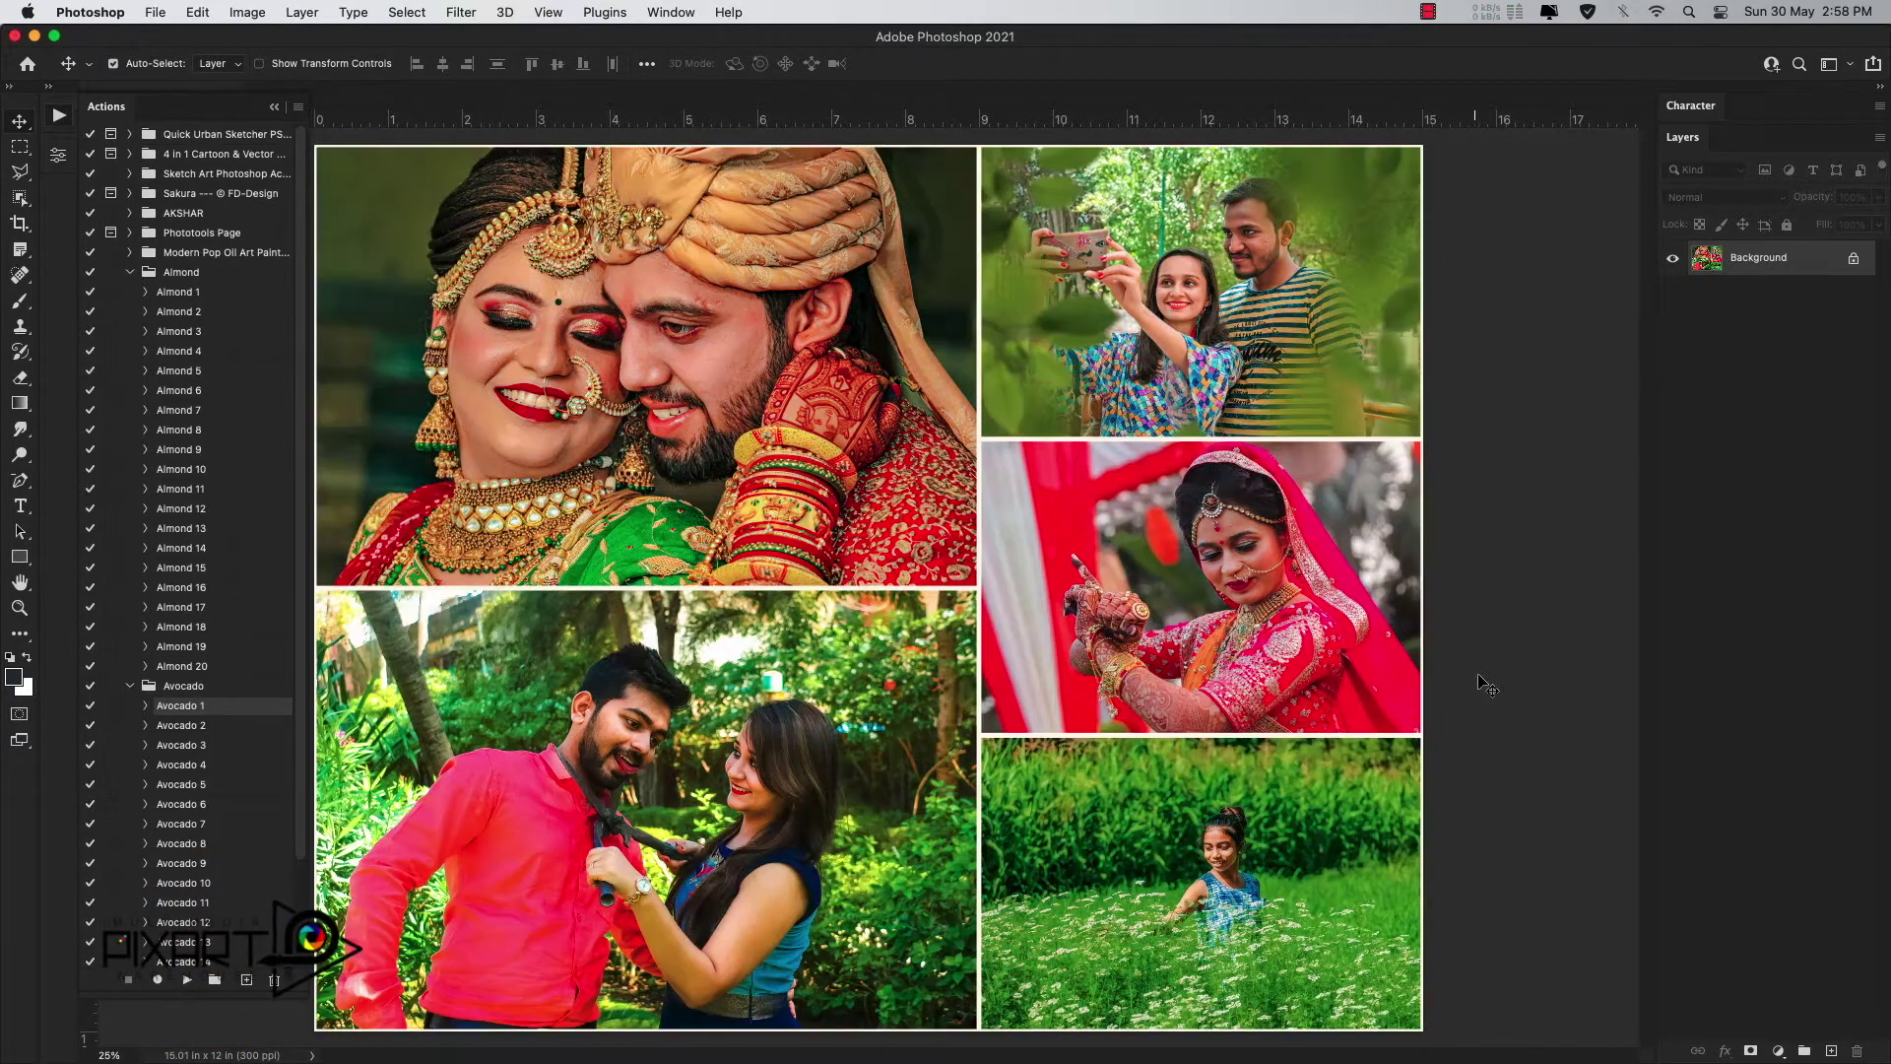
pyautogui.click(130, 272)
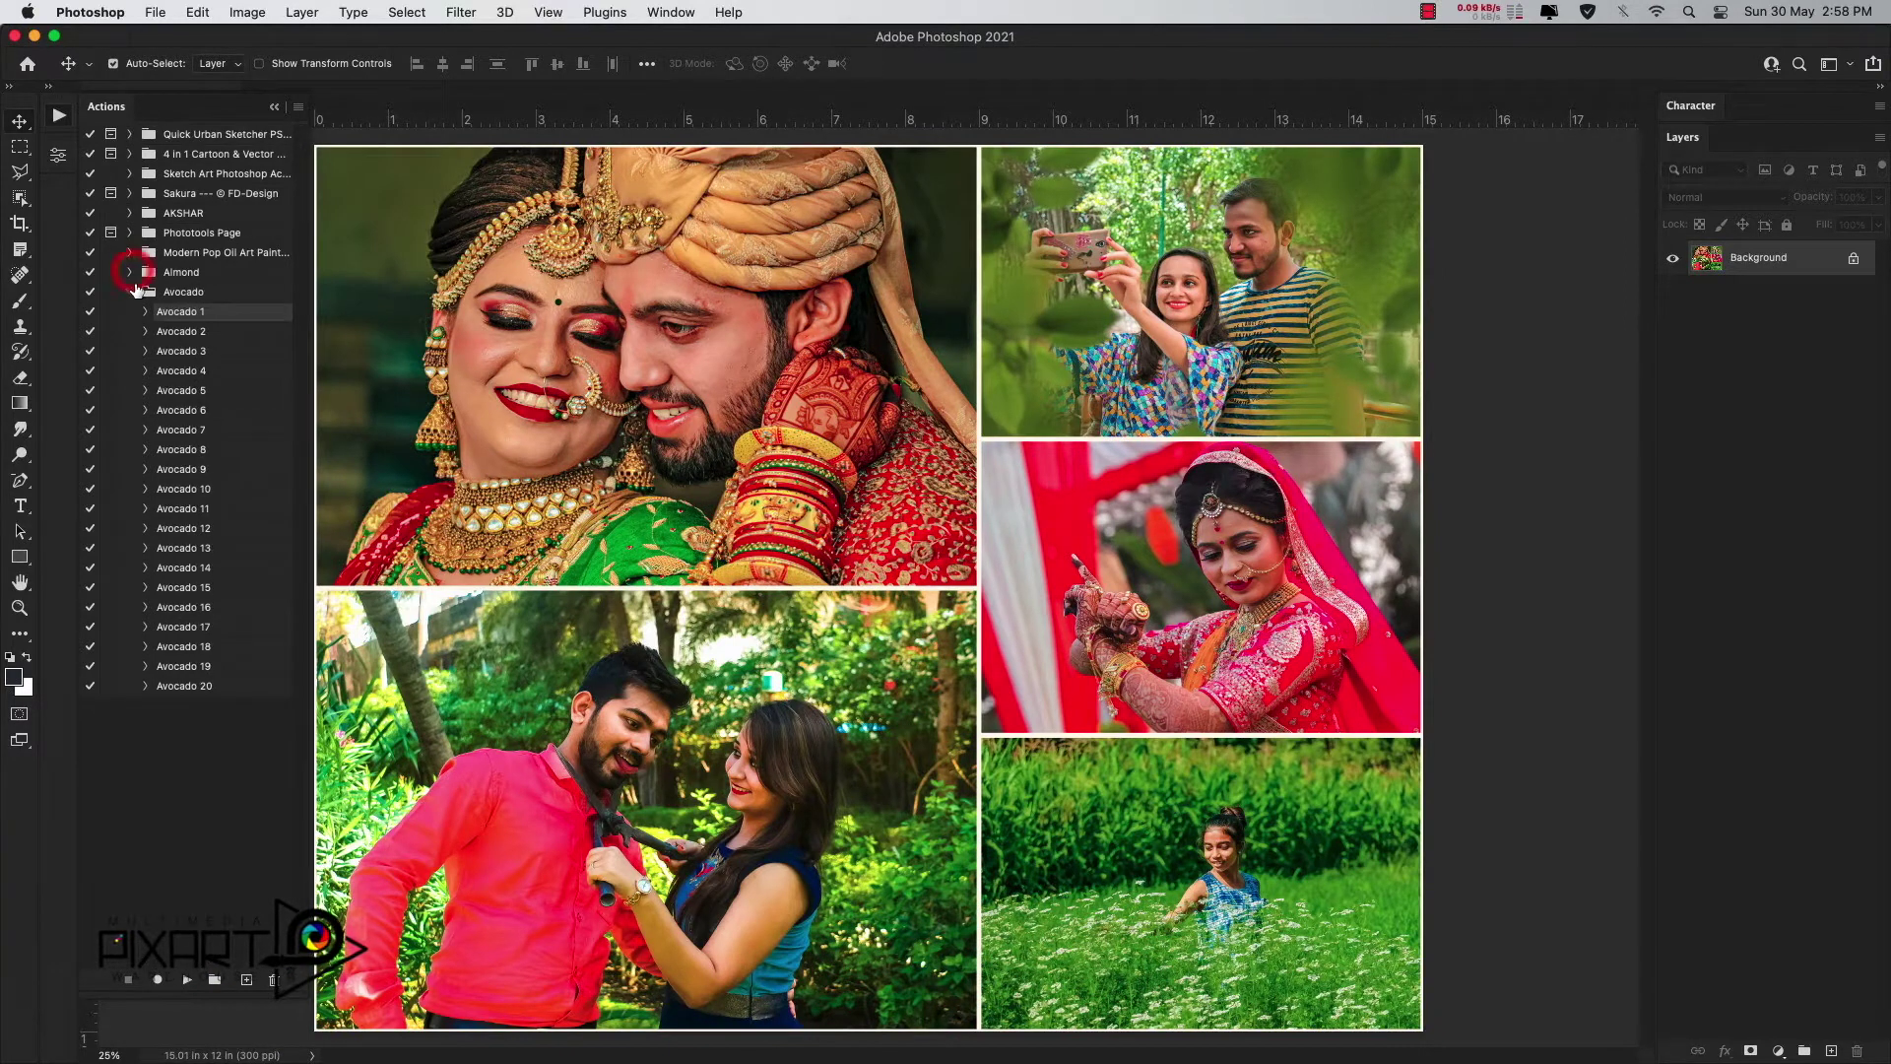
pyautogui.click(131, 292)
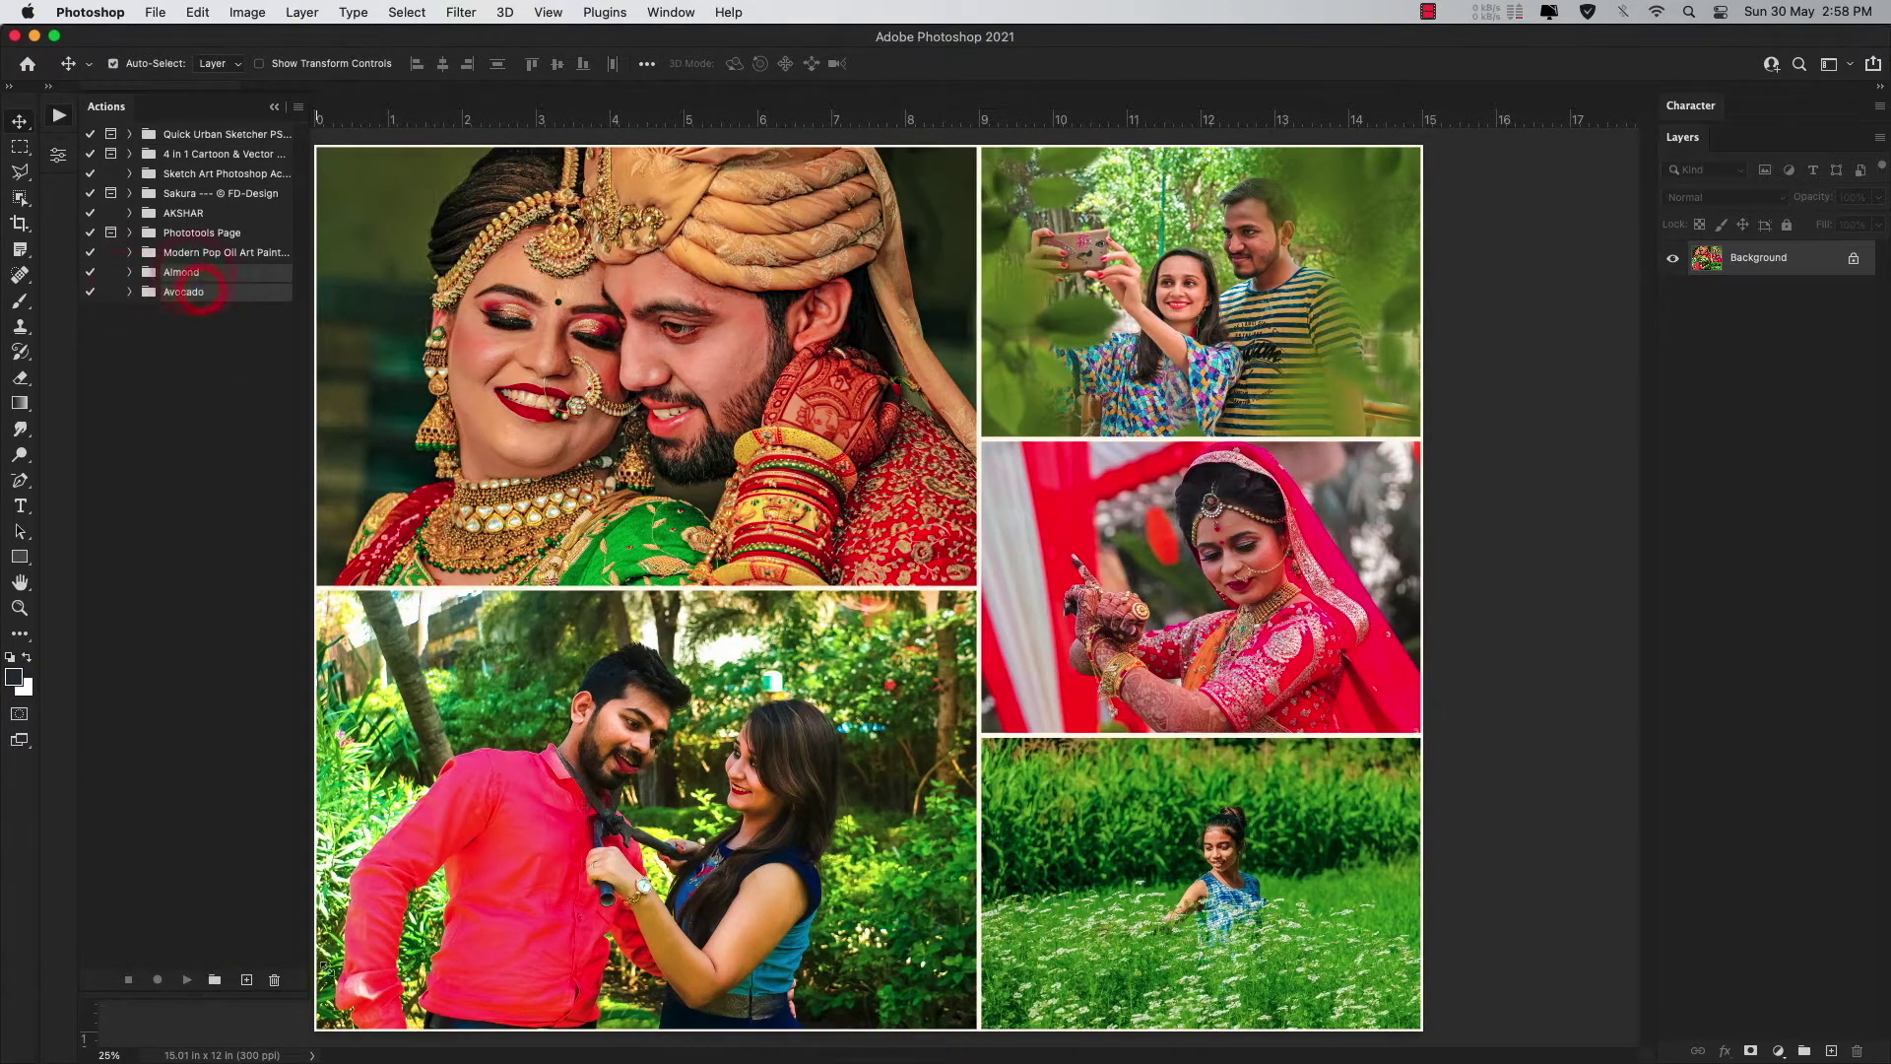
pyautogui.click(277, 981)
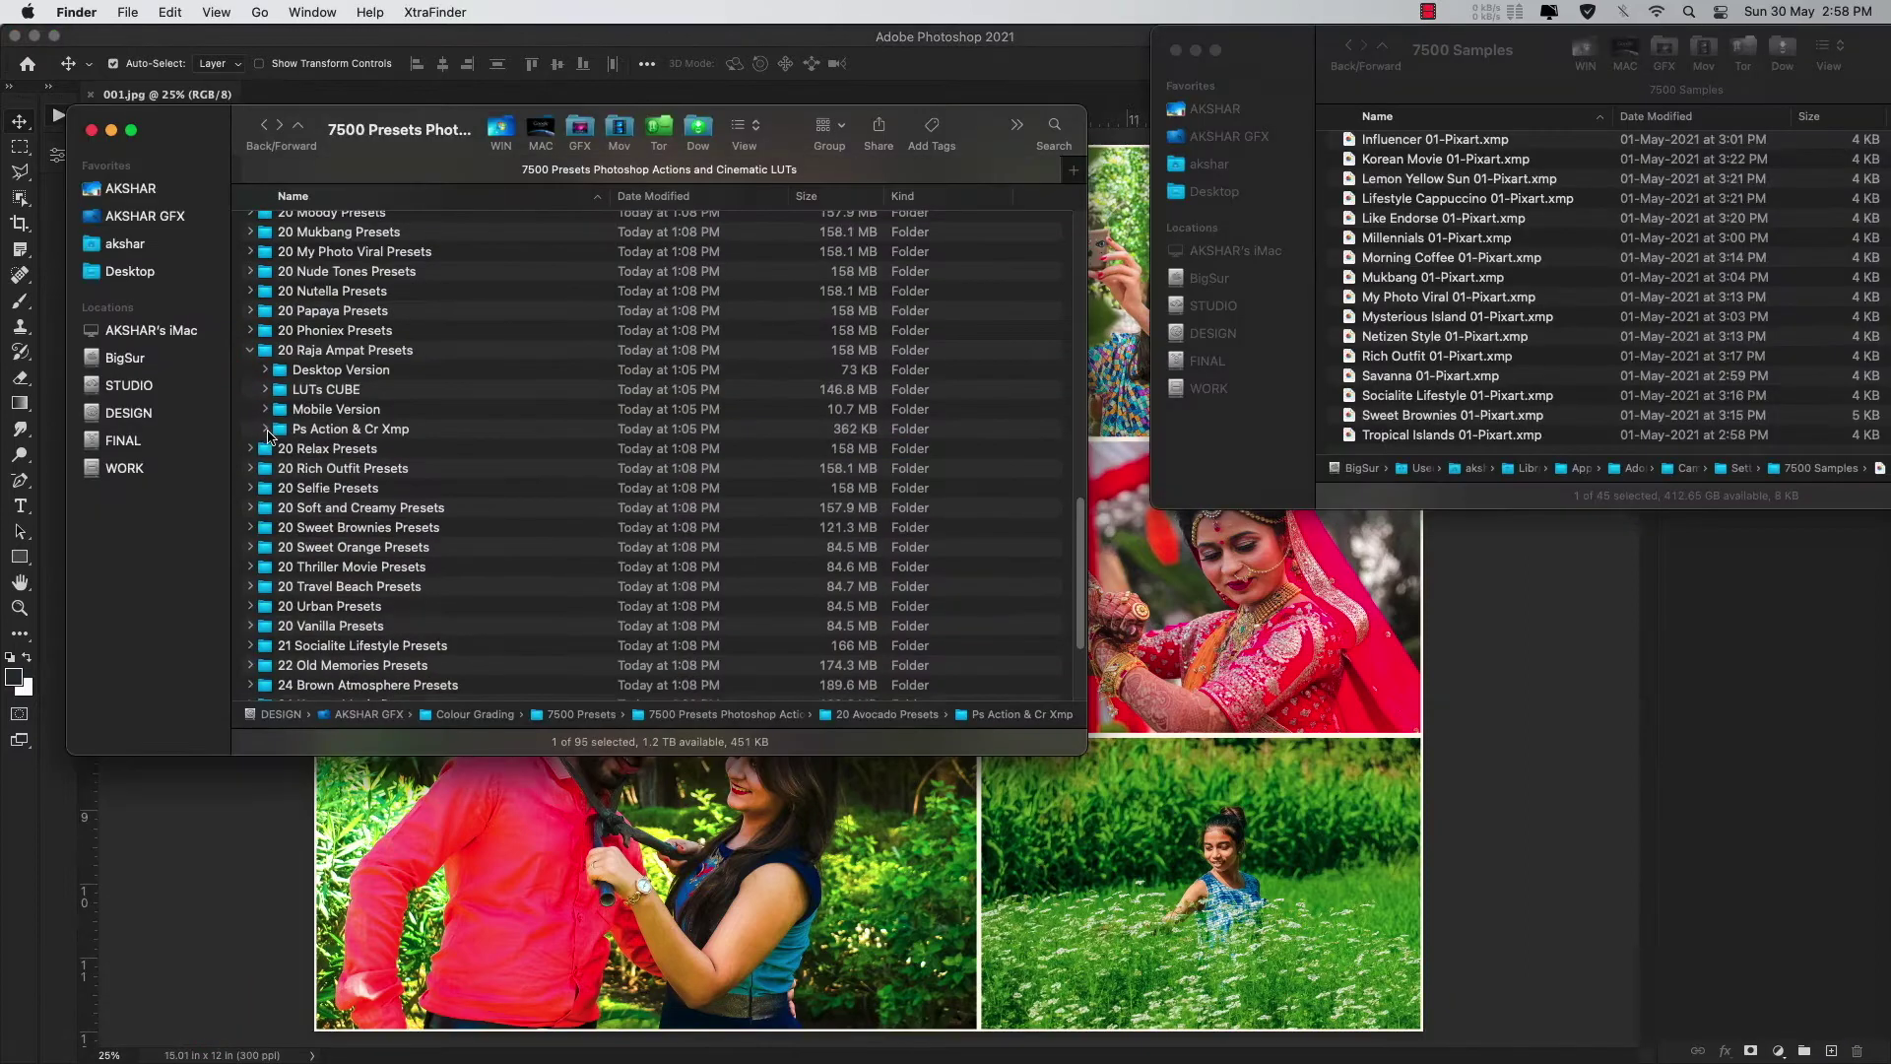
# Step: Load Raja Ampat-Pixart.atn from the 20 Raja Ampat Presets folder into Photoshop and delete the Raja Ampat action set
pyautogui.click(265, 429)
pyautogui.click(280, 449)
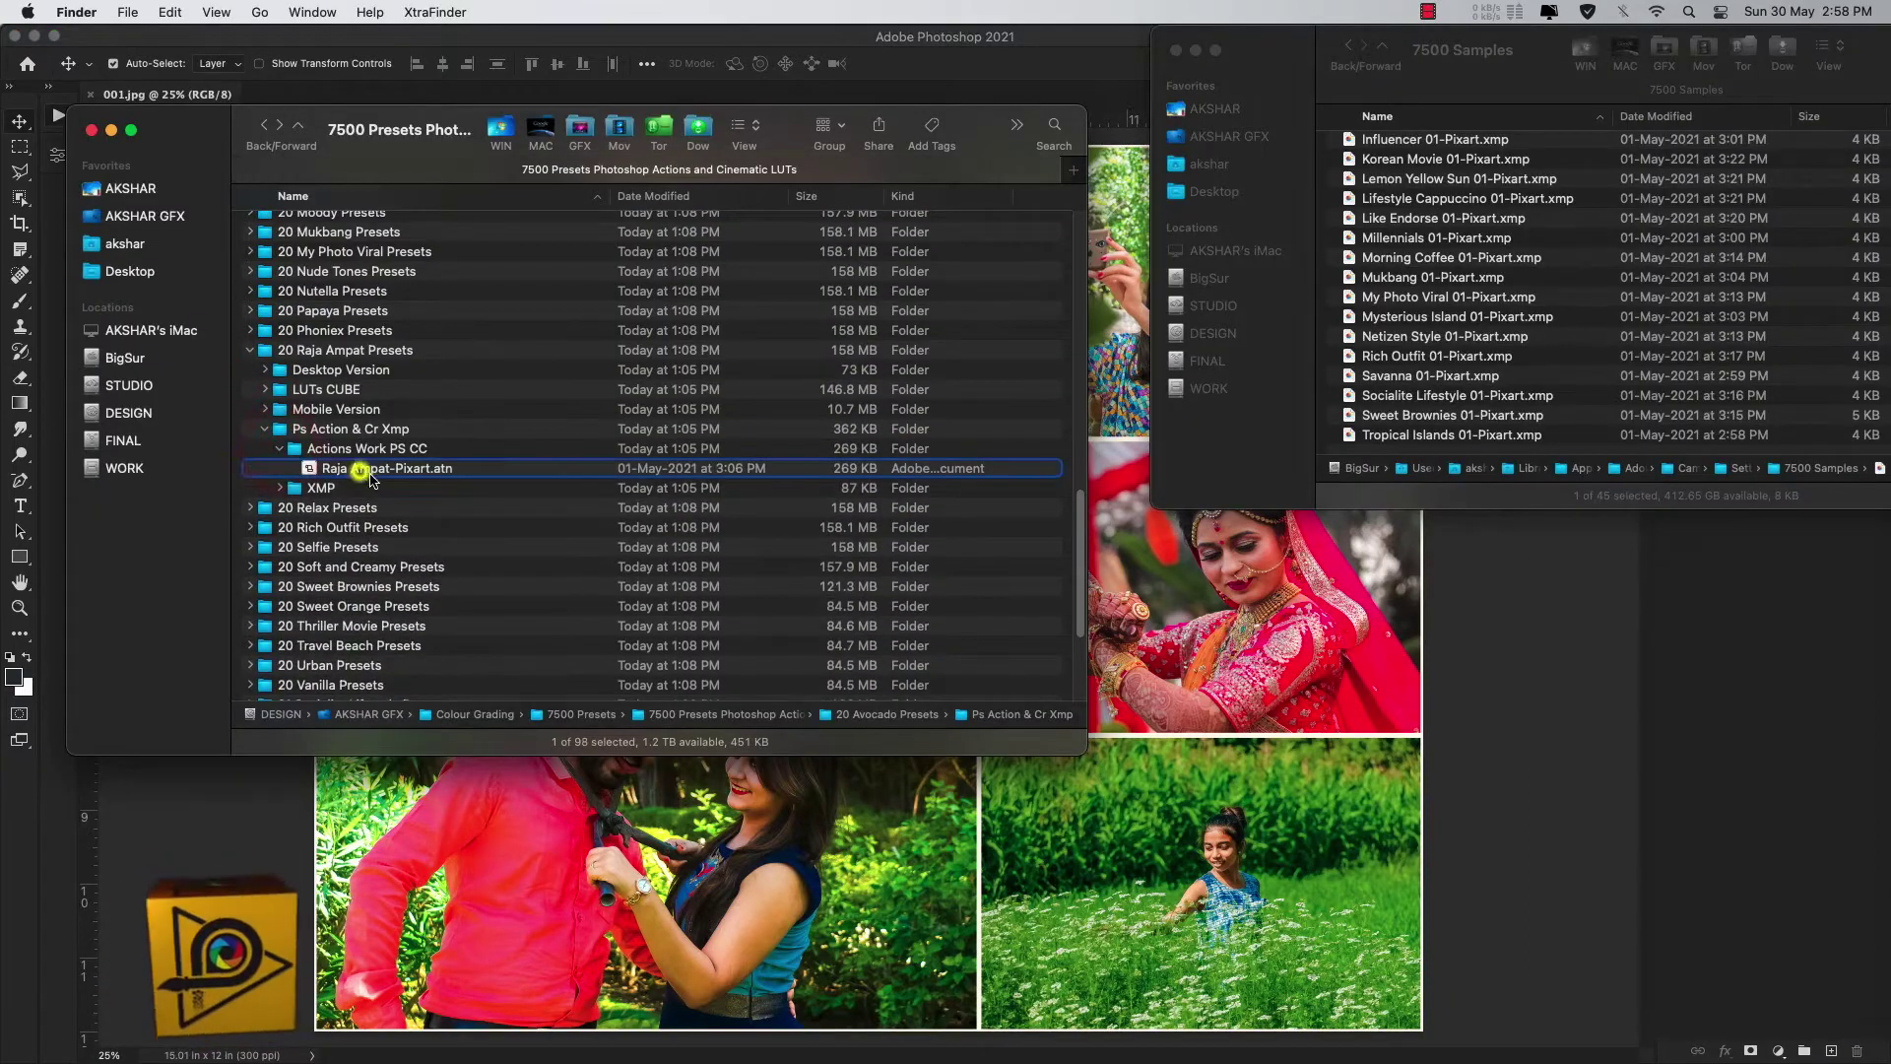
pyautogui.rightClick(370, 477)
pyautogui.moveTo(419, 502)
pyautogui.click(697, 507)
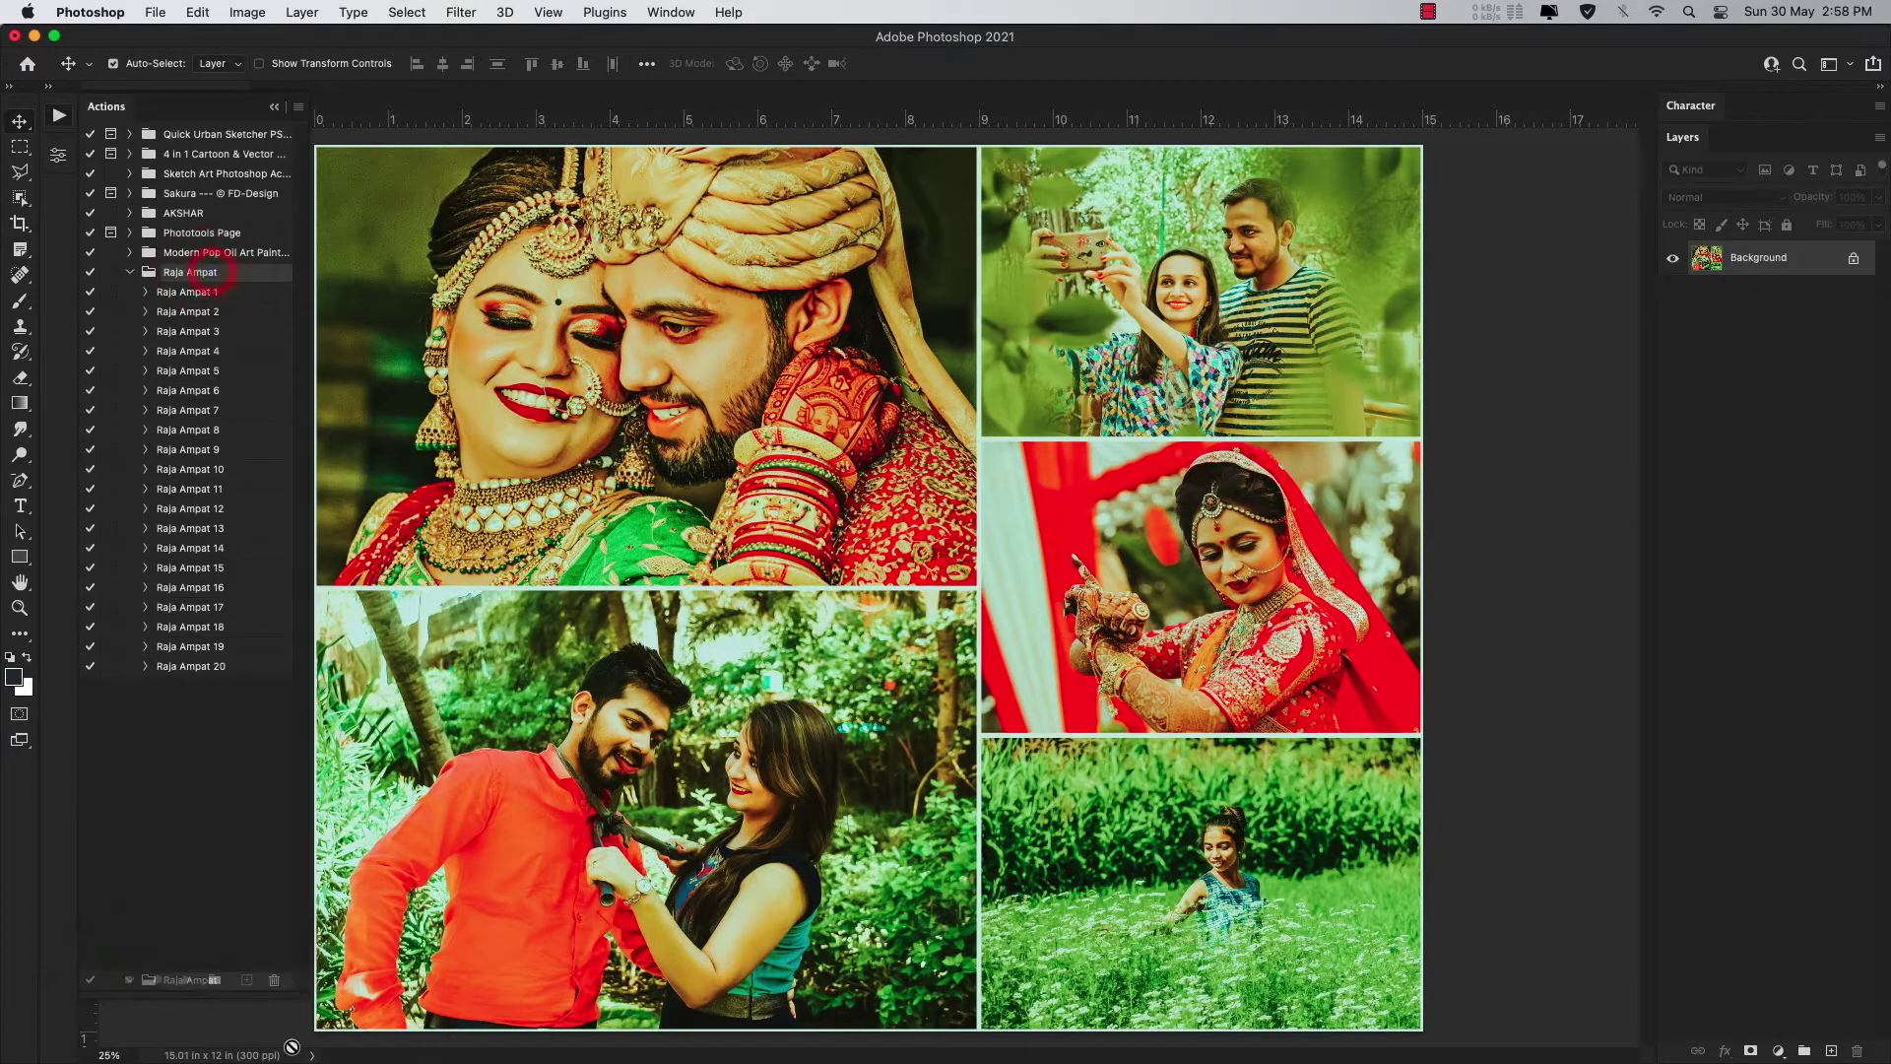
pyautogui.moveTo(277, 981); pyautogui.dragTo(279, 984)
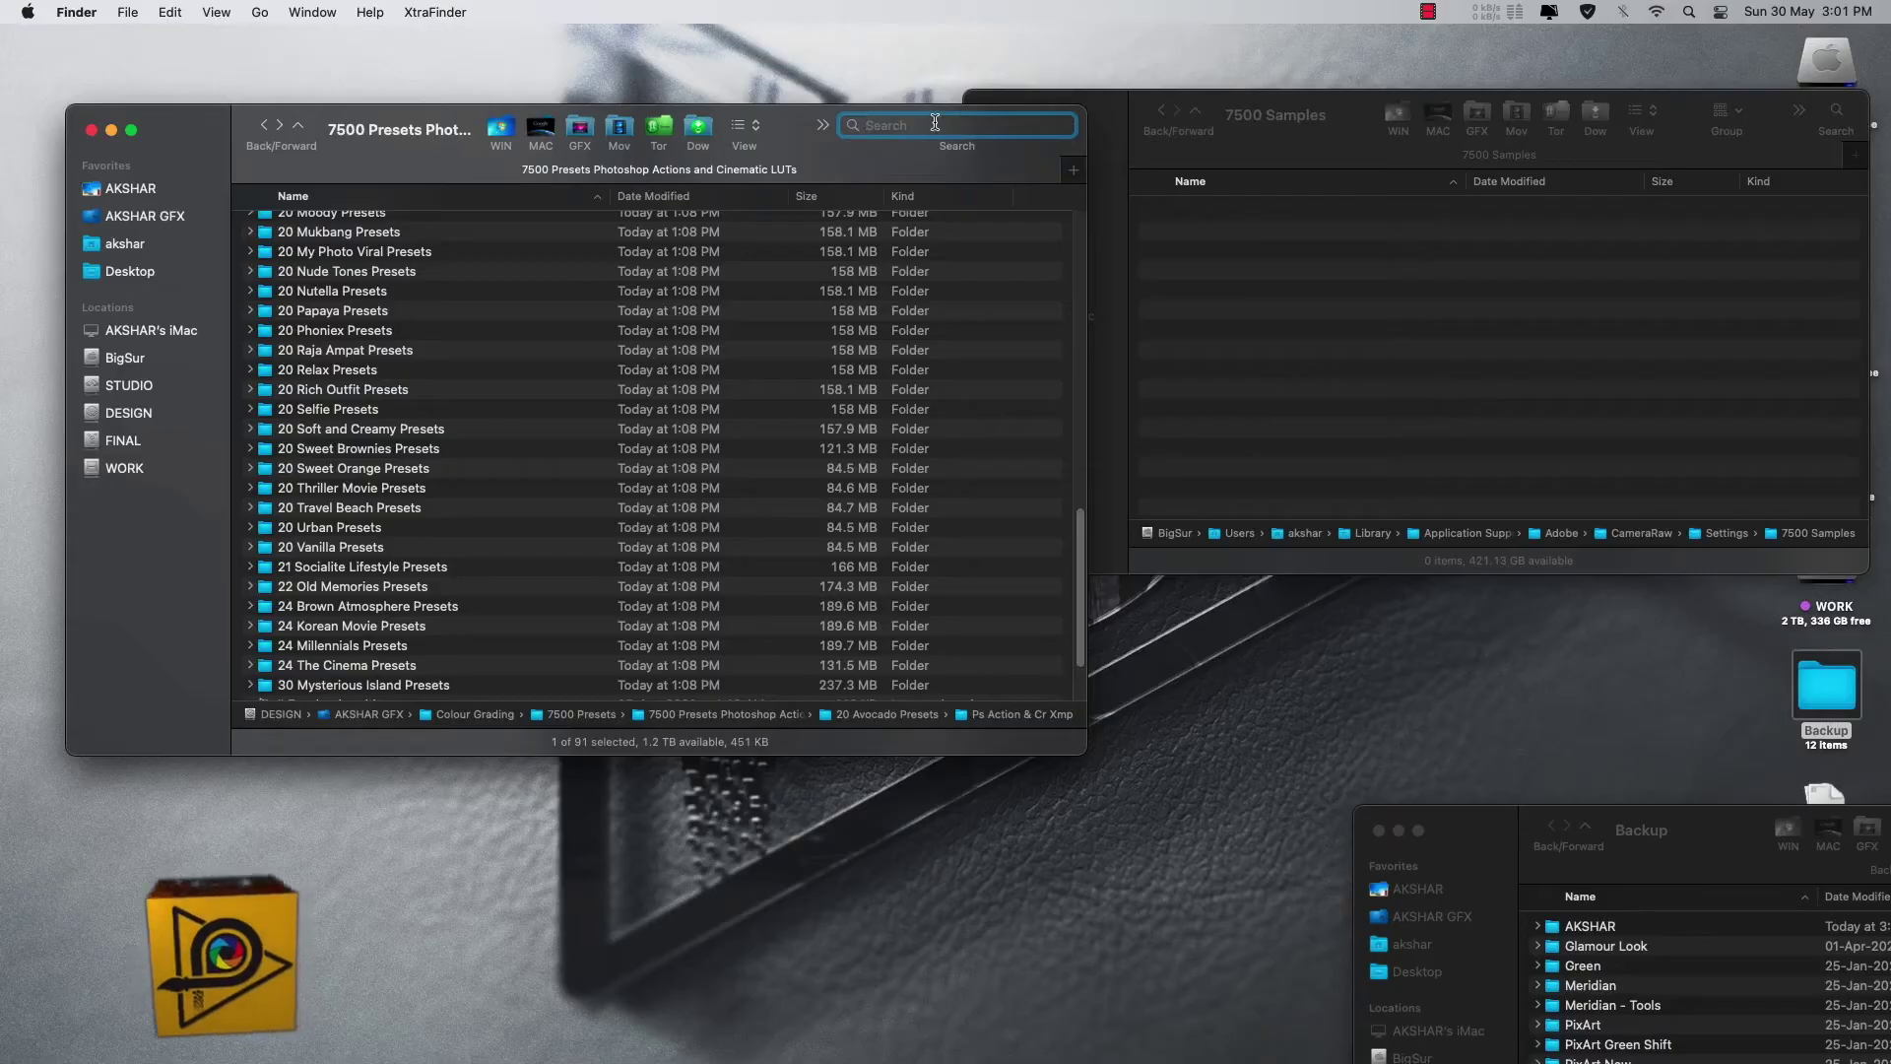
# Step: Search the presets folder for xmp, copy all XMP Sidecar files into the 7500 Samples folder and close the search window
pyautogui.write('xmp')
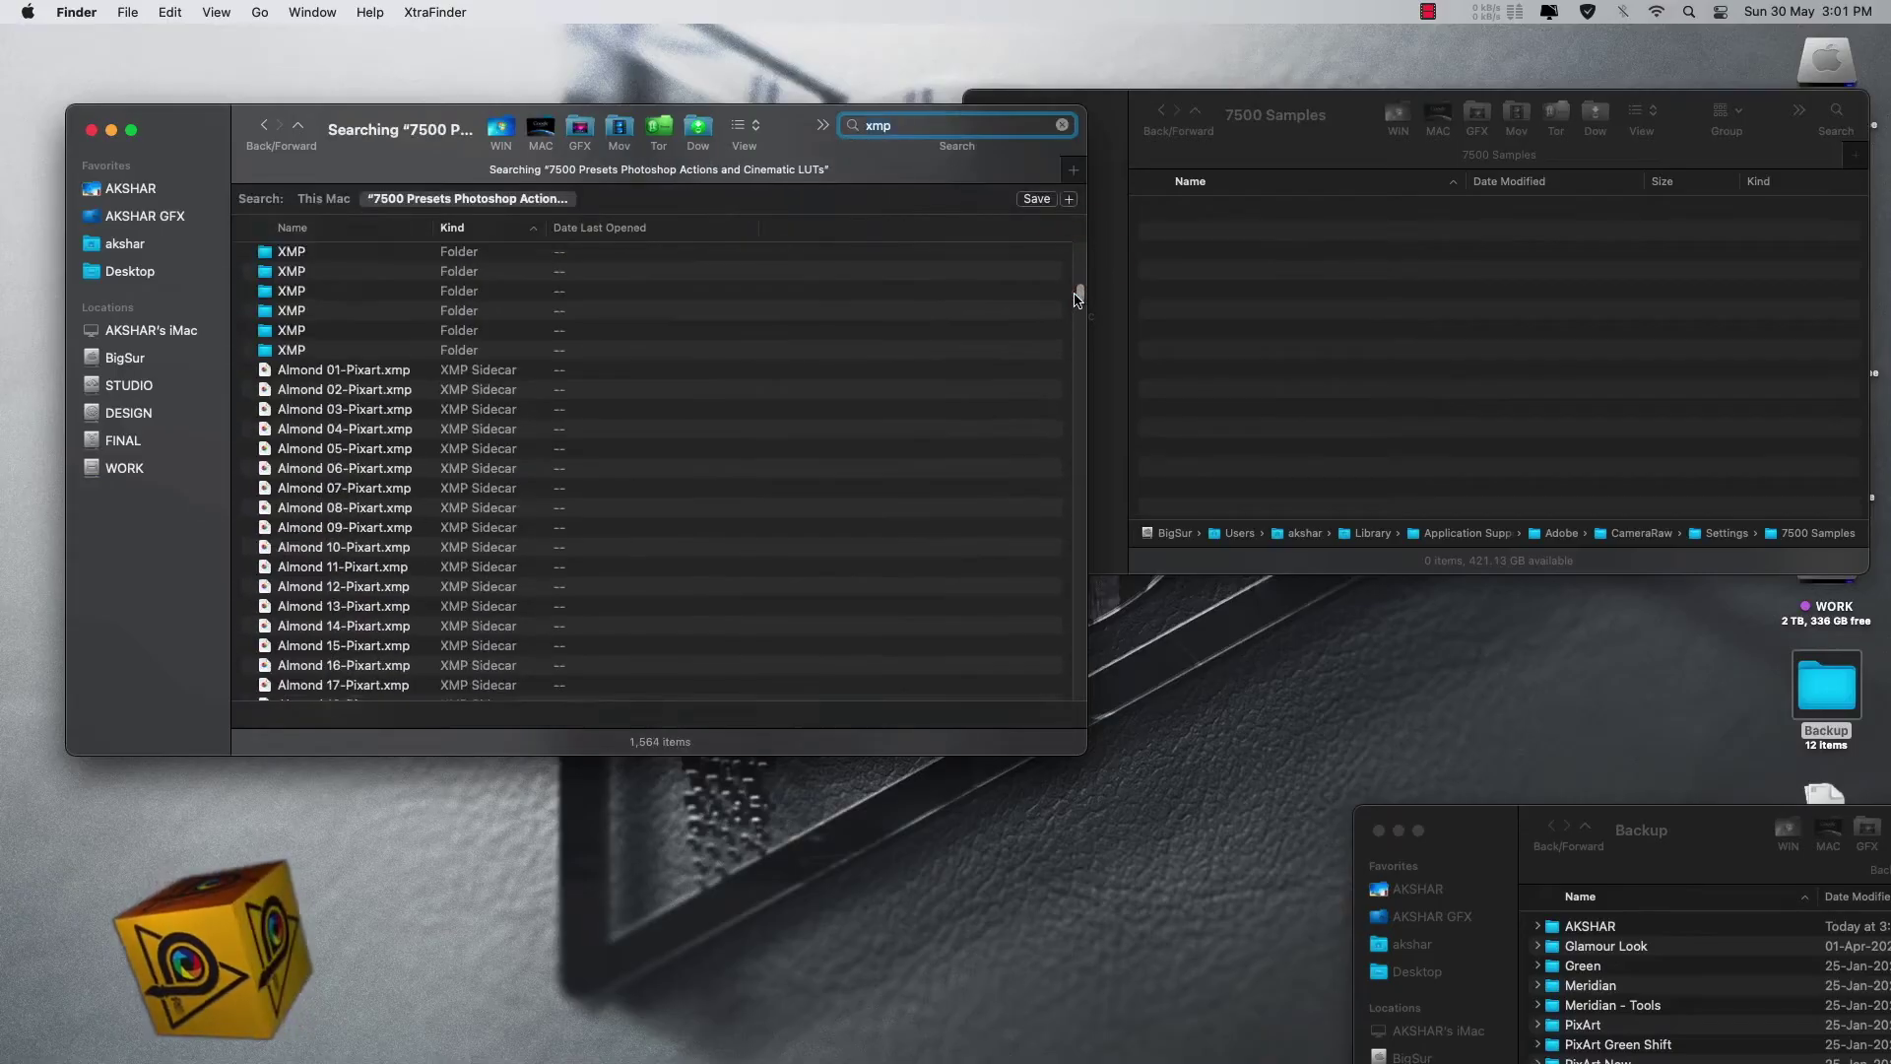
pyautogui.press('cmd+a')
pyautogui.click(1339, 372)
pyautogui.press('cmd+v')
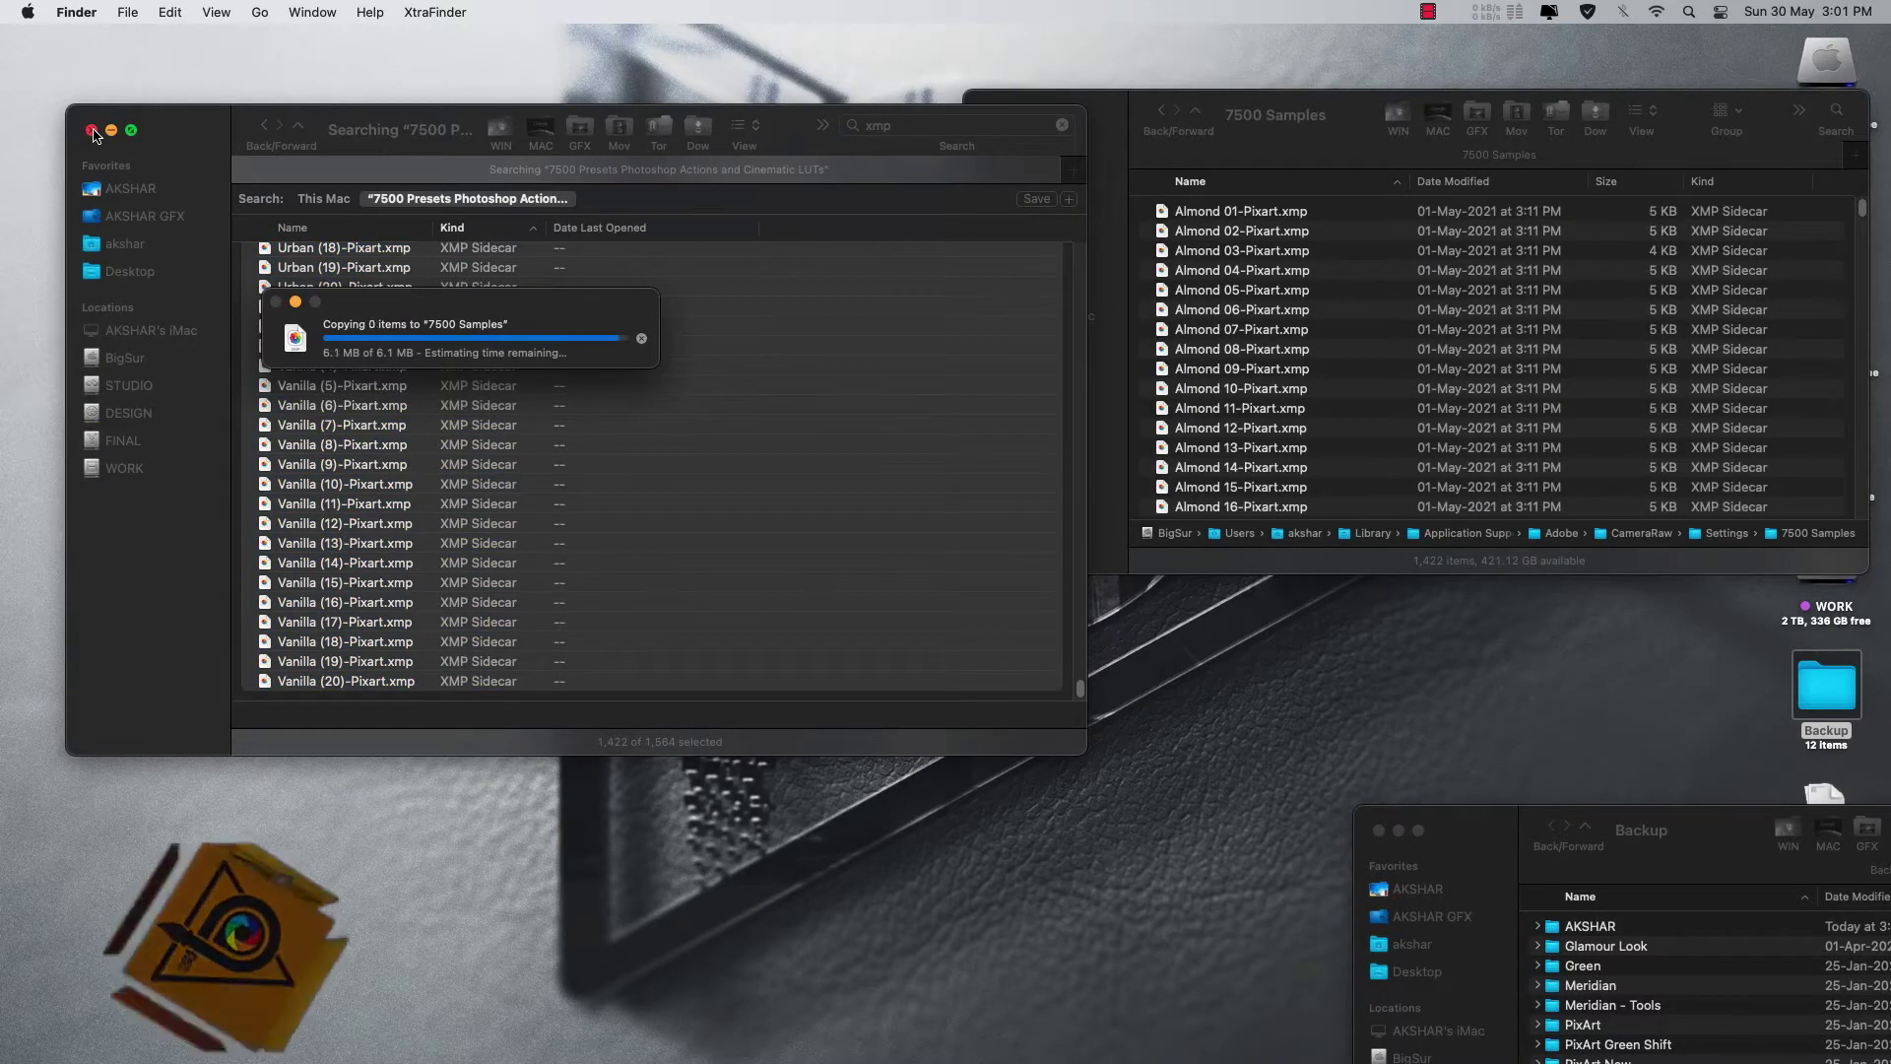
pyautogui.click(93, 132)
pyautogui.moveTo(1376, 105); pyautogui.dragTo(696, 208)
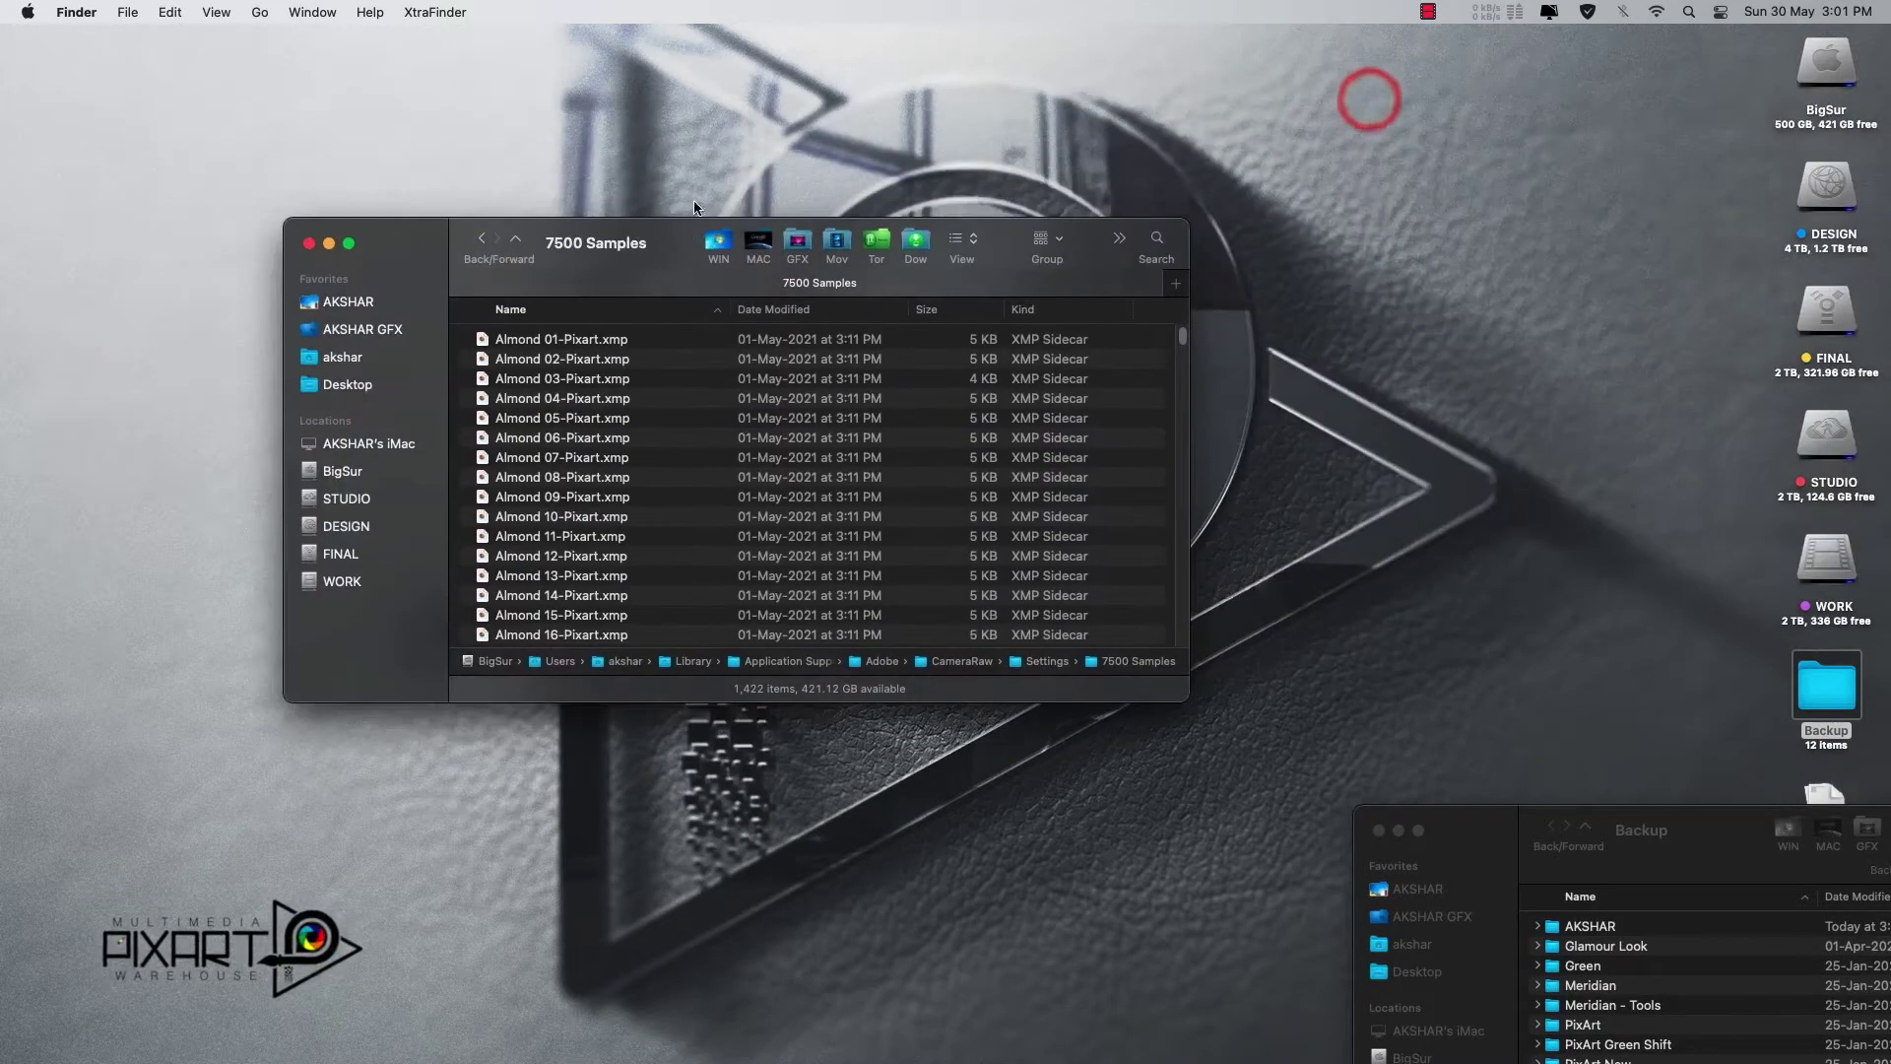
# Step: Switch to Photoshop, open 001.jpg in the Camera Raw filter and show its presets
pyautogui.click(1099, 1014)
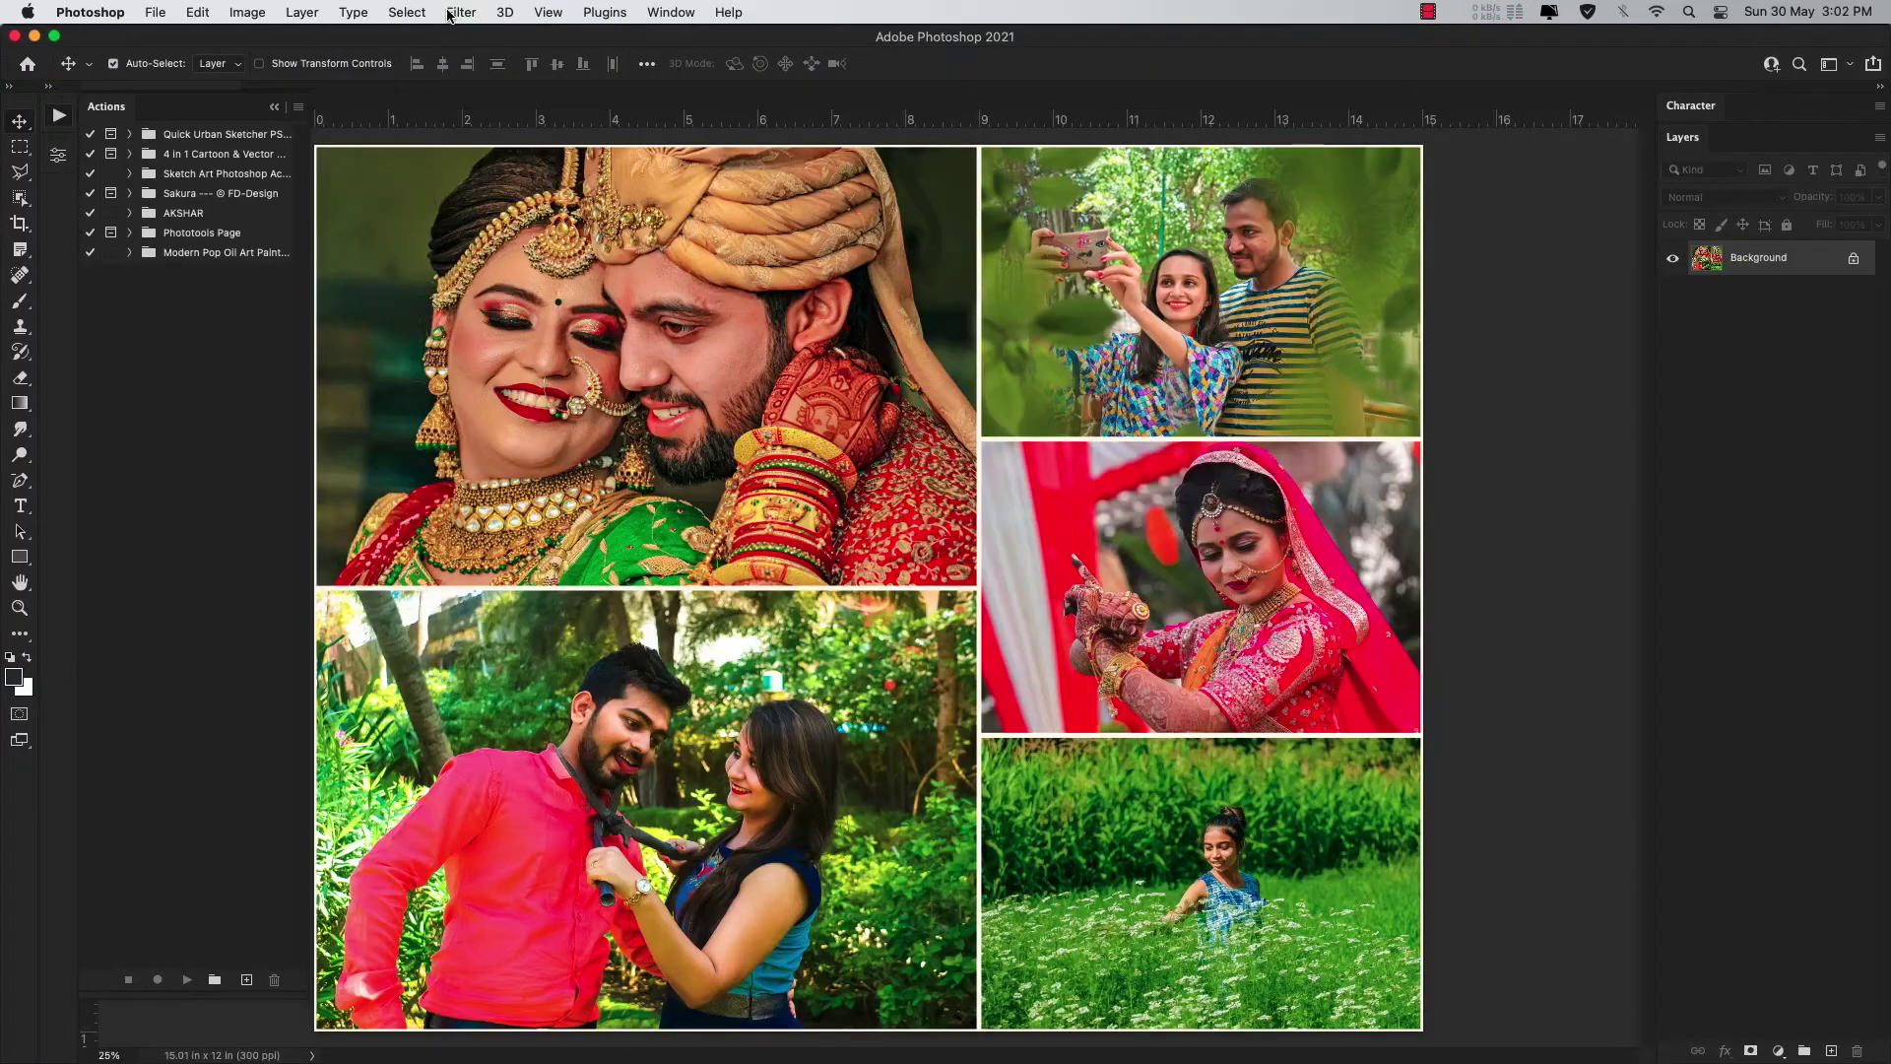
pyautogui.click(448, 13)
pyautogui.click(598, 160)
pyautogui.click(1872, 312)
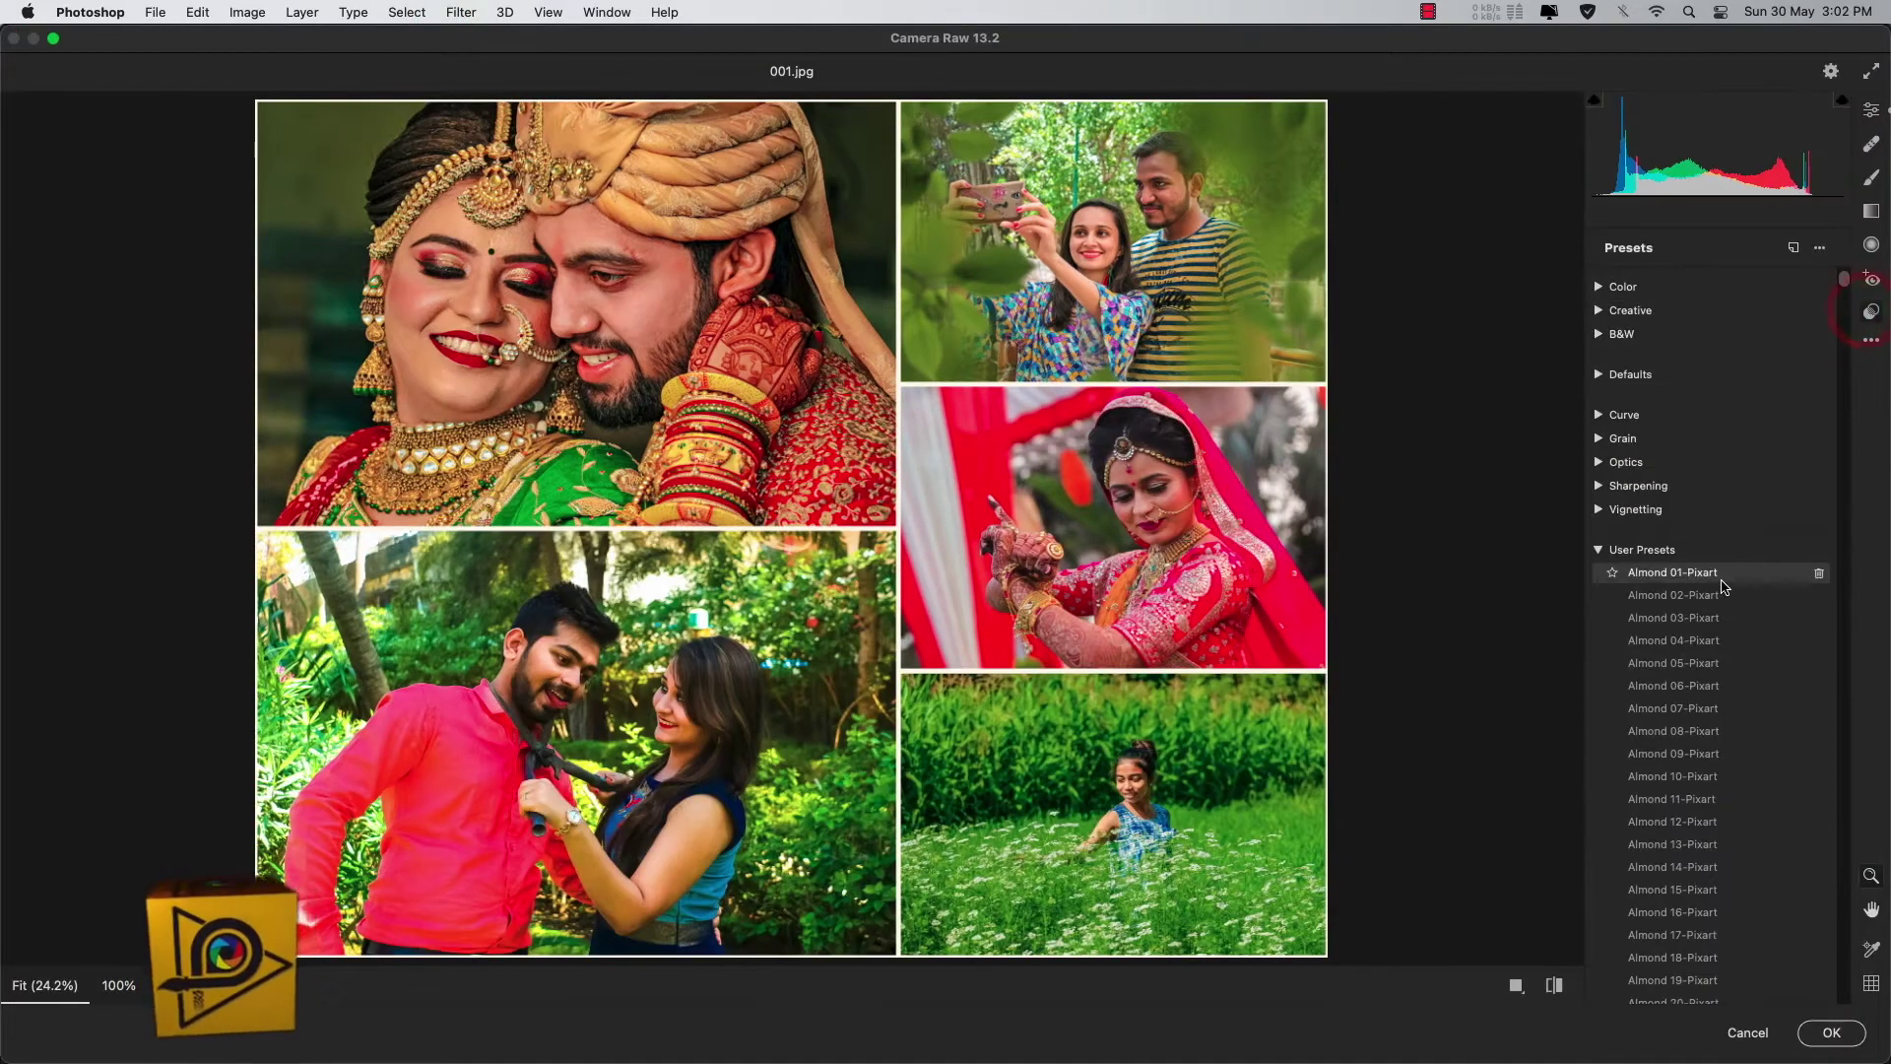
# Step: Preview several Almond user presets on the photo, including Almond 02, 04, 10 and 18-Pixart
pyautogui.click(1722, 581)
pyautogui.click(1719, 597)
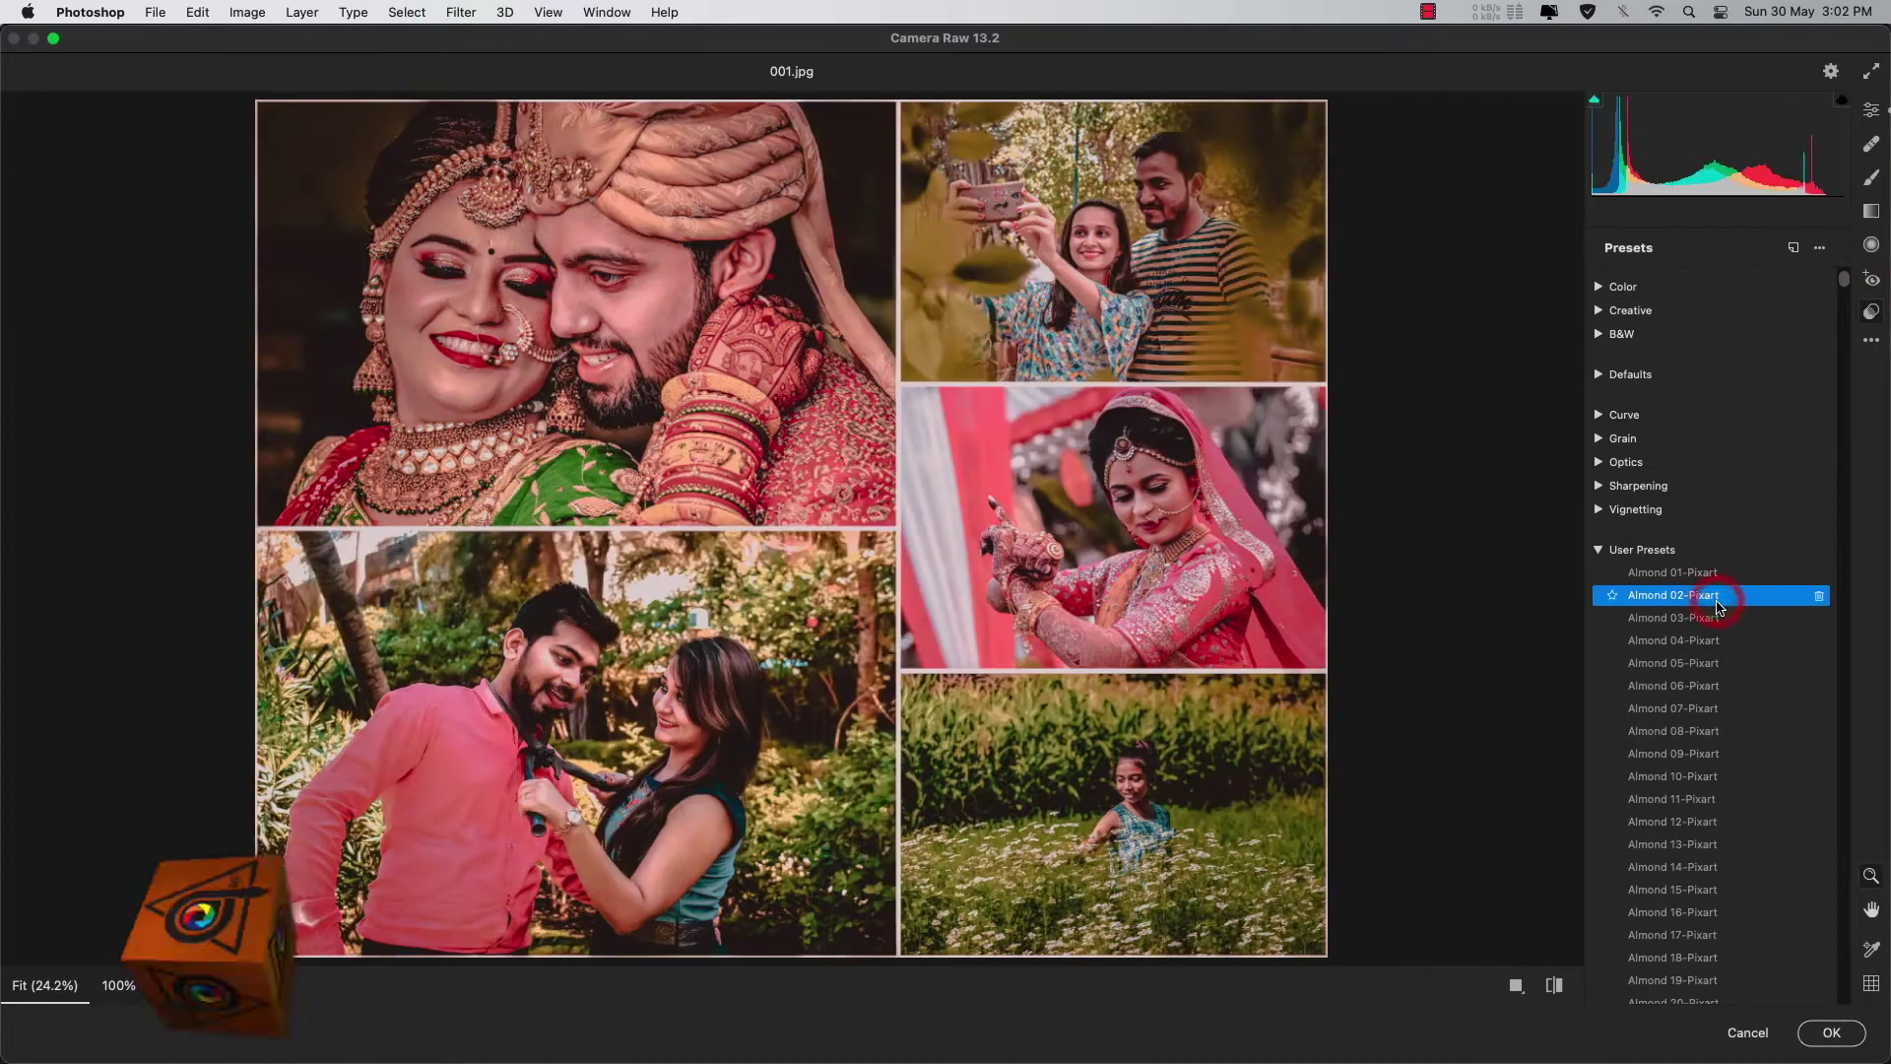
pyautogui.click(1715, 640)
pyautogui.scroll(-1, 1715, 641)
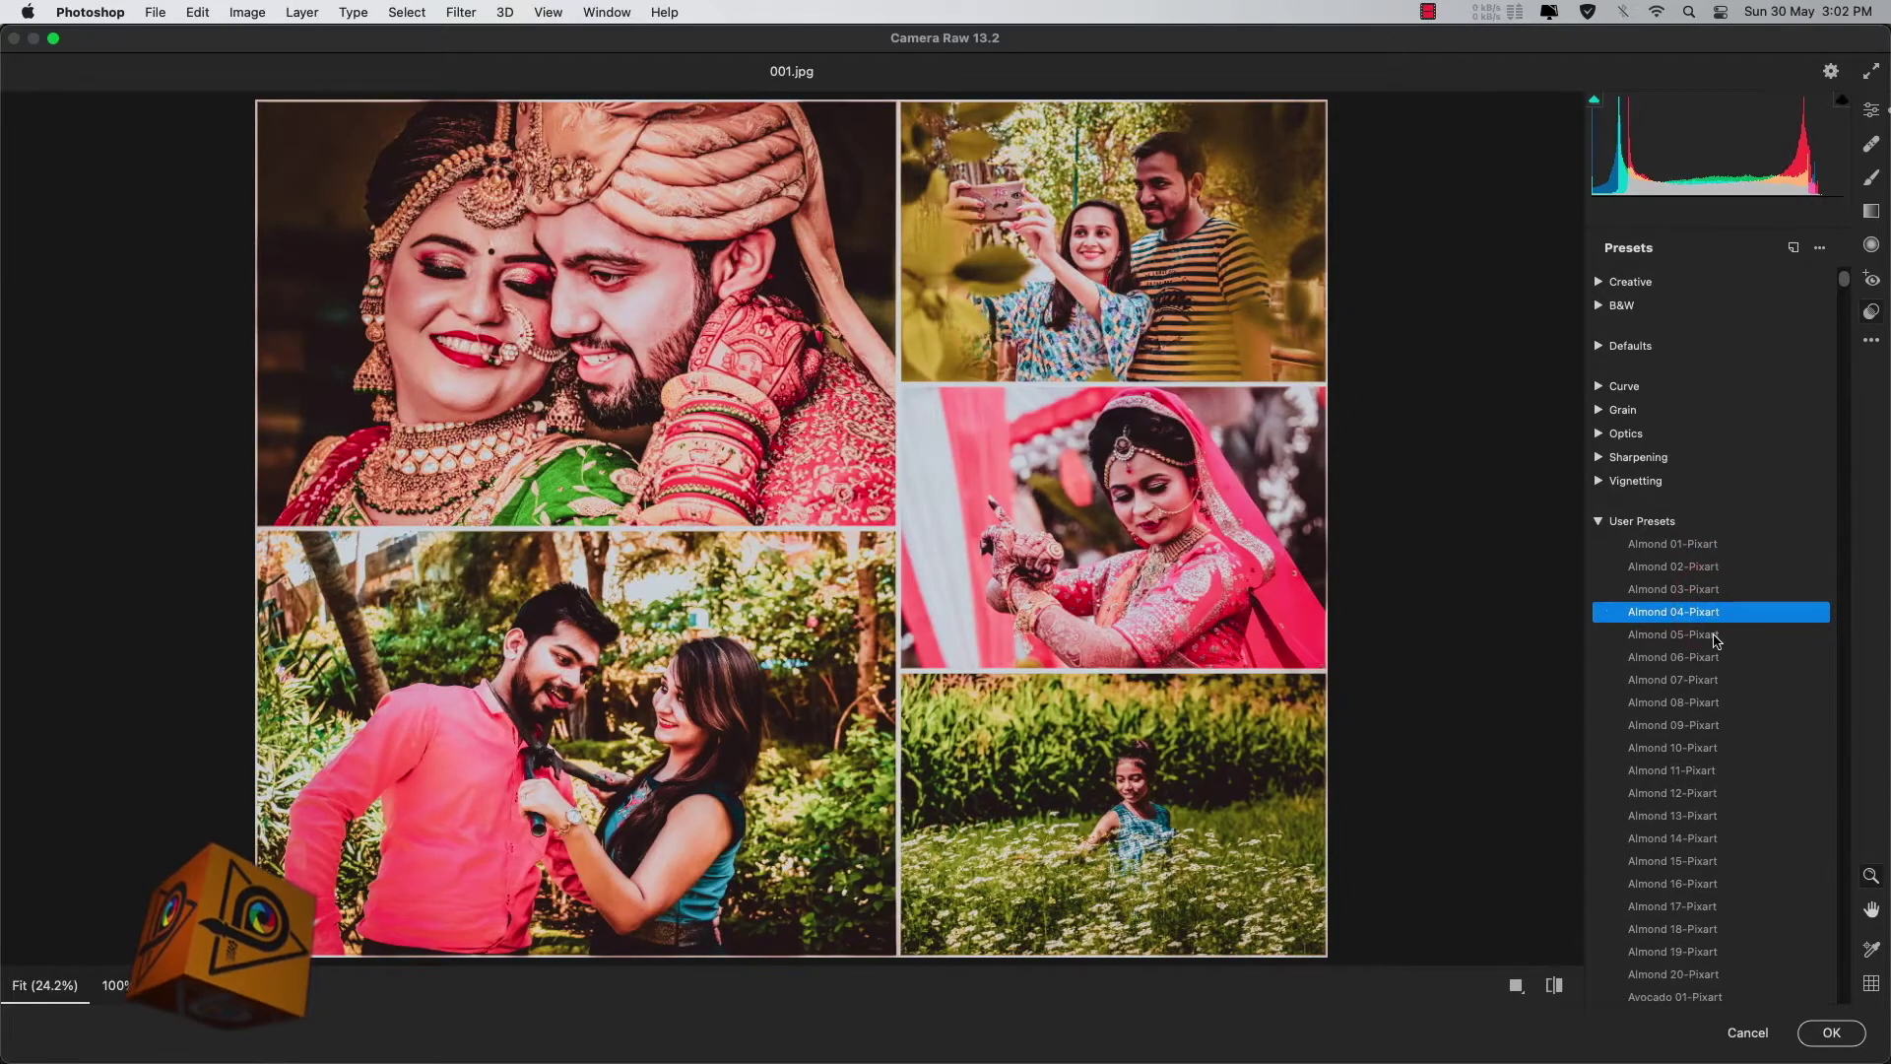
pyautogui.click(1715, 640)
pyautogui.scroll(-2, 1715, 640)
pyautogui.scroll(-3, 1715, 642)
pyautogui.click(1715, 646)
pyautogui.scroll(-2, 1715, 651)
pyautogui.scroll(-3, 1714, 652)
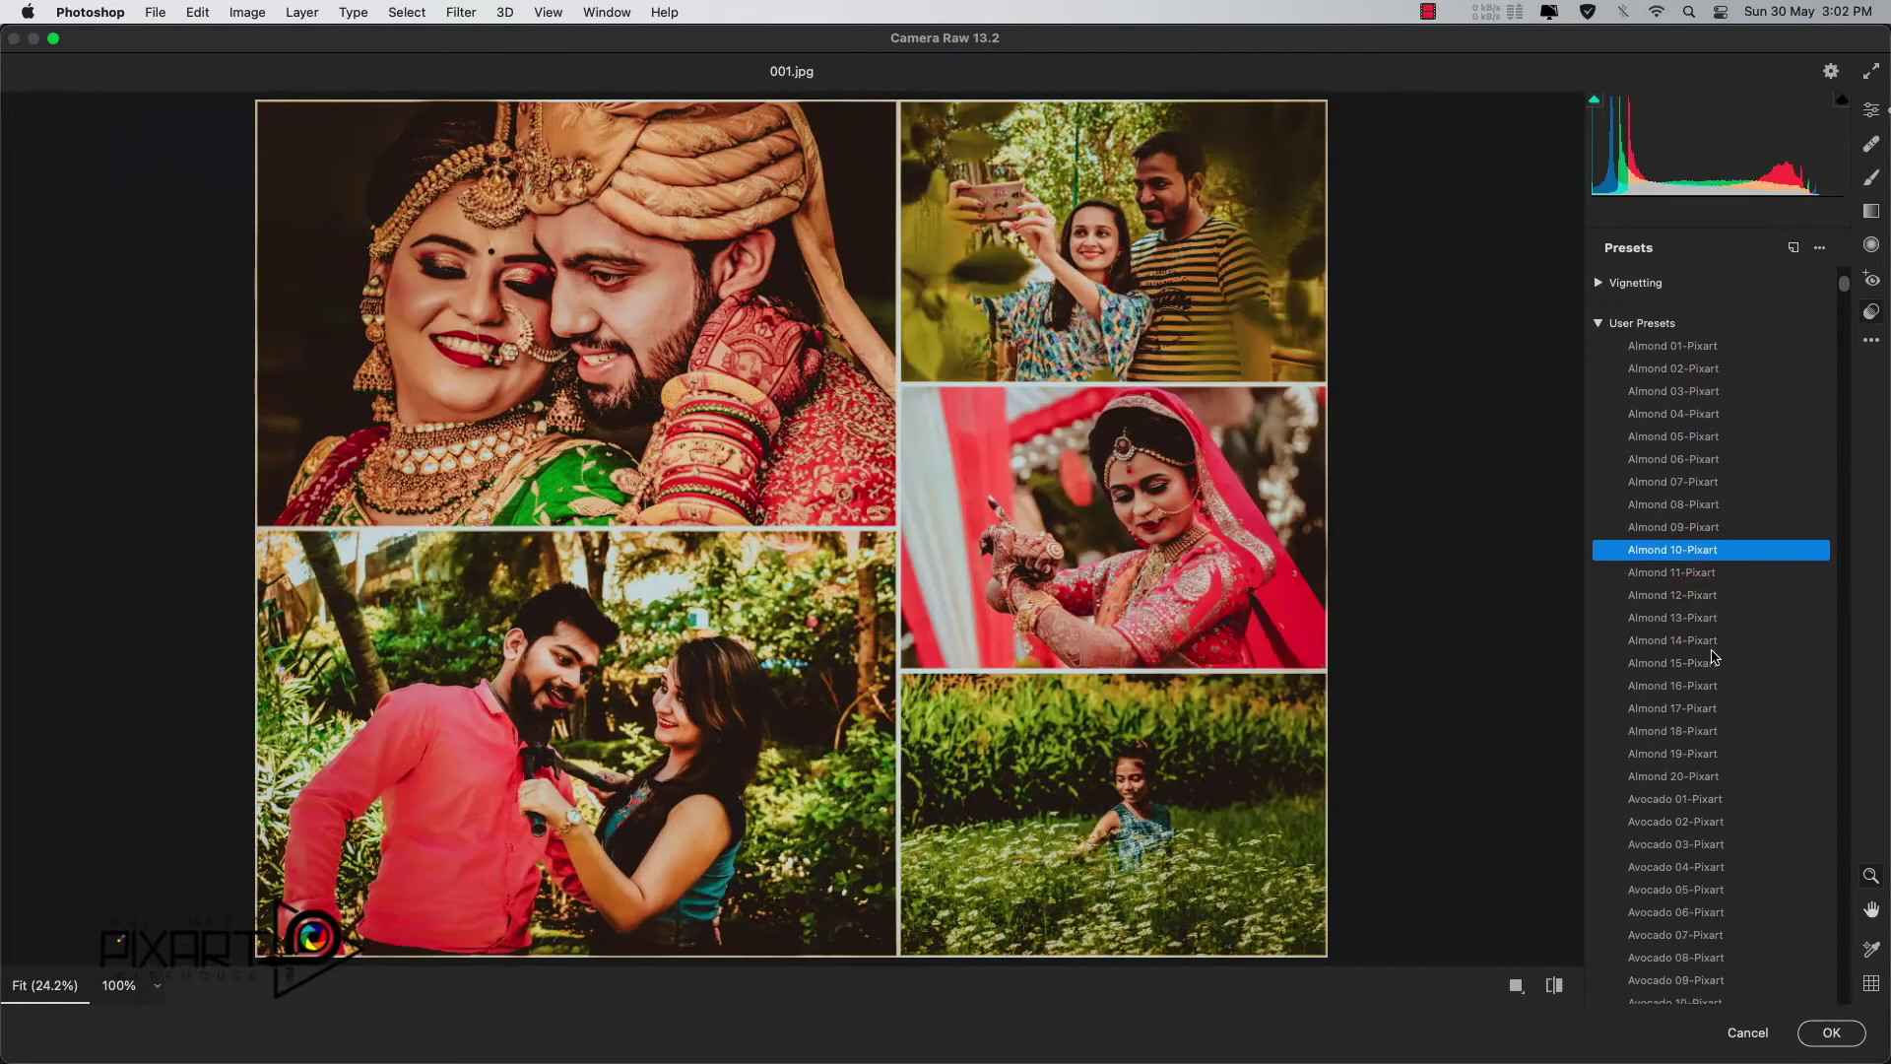
pyautogui.click(1714, 645)
pyautogui.scroll(-3, 1715, 655)
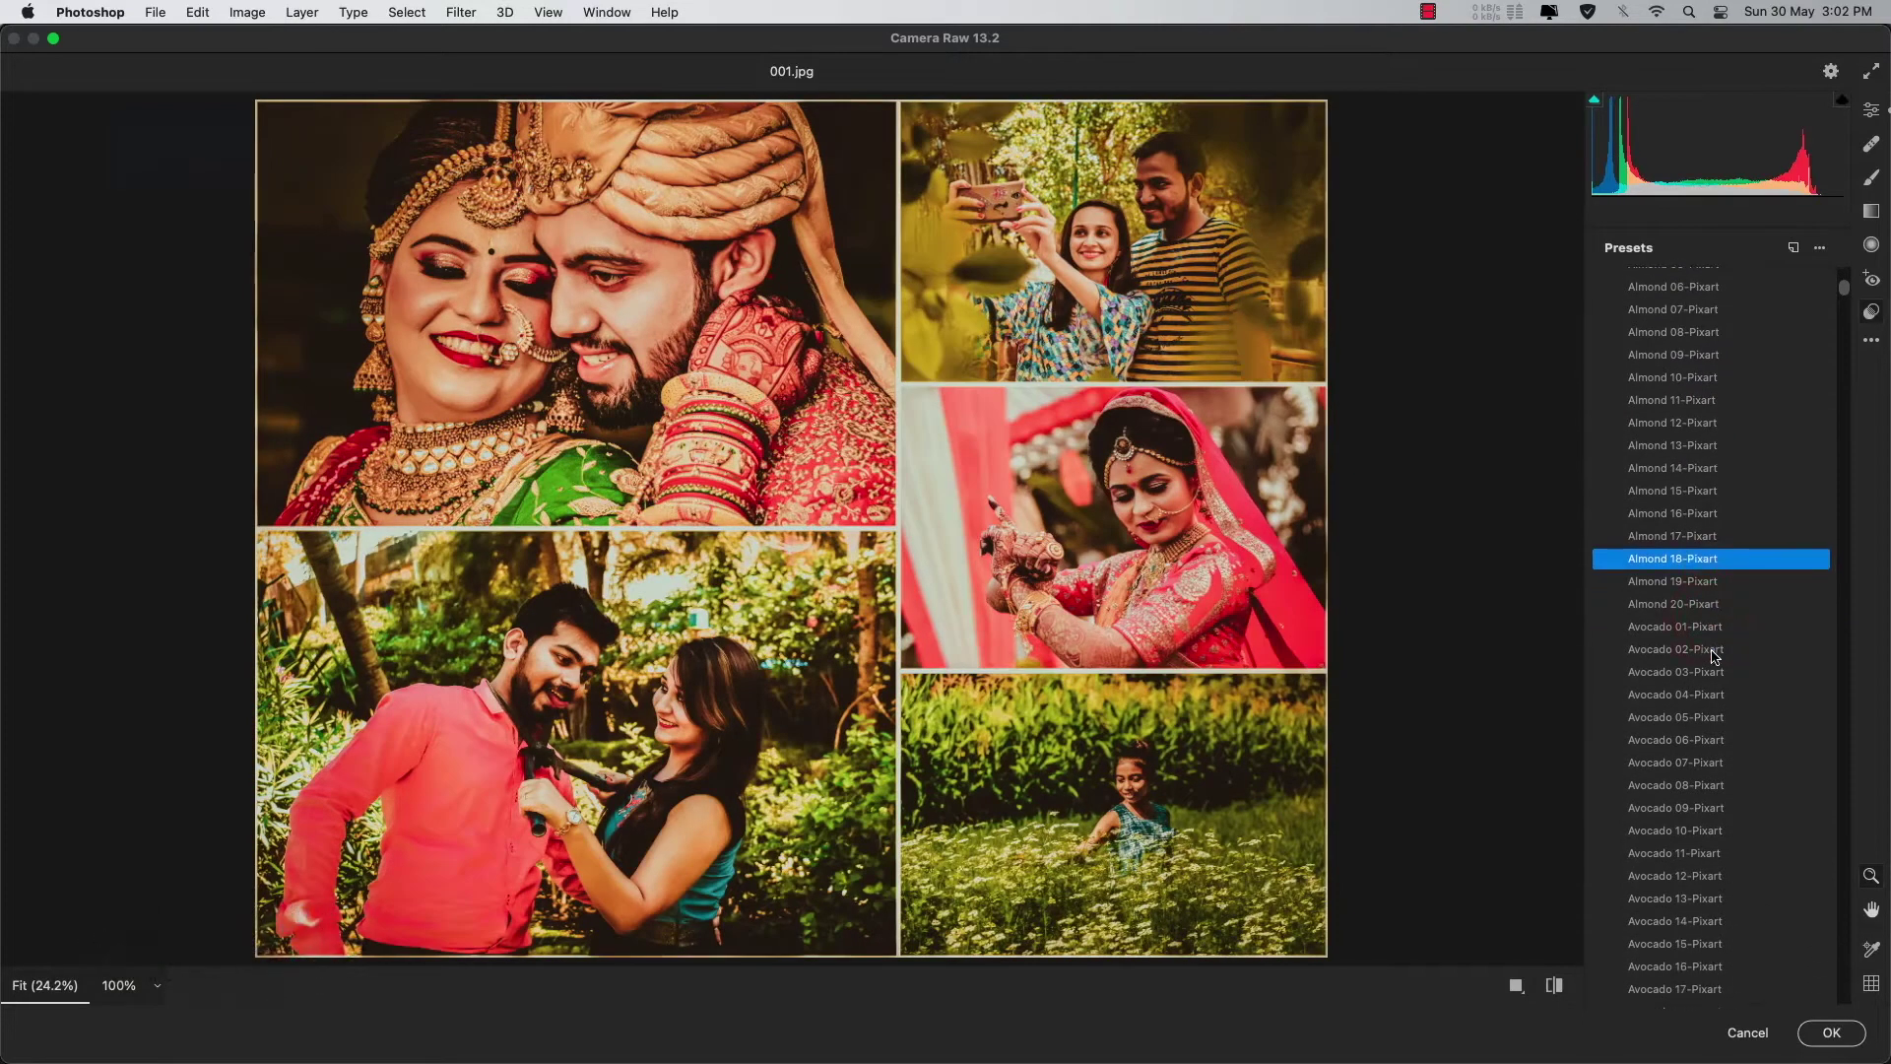
# Step: Preview several Avocado user presets on the photo, including Avocado 04 and 15-Pixart
pyautogui.click(1715, 648)
pyautogui.scroll(-1, 1715, 655)
pyautogui.scroll(-2, 1716, 655)
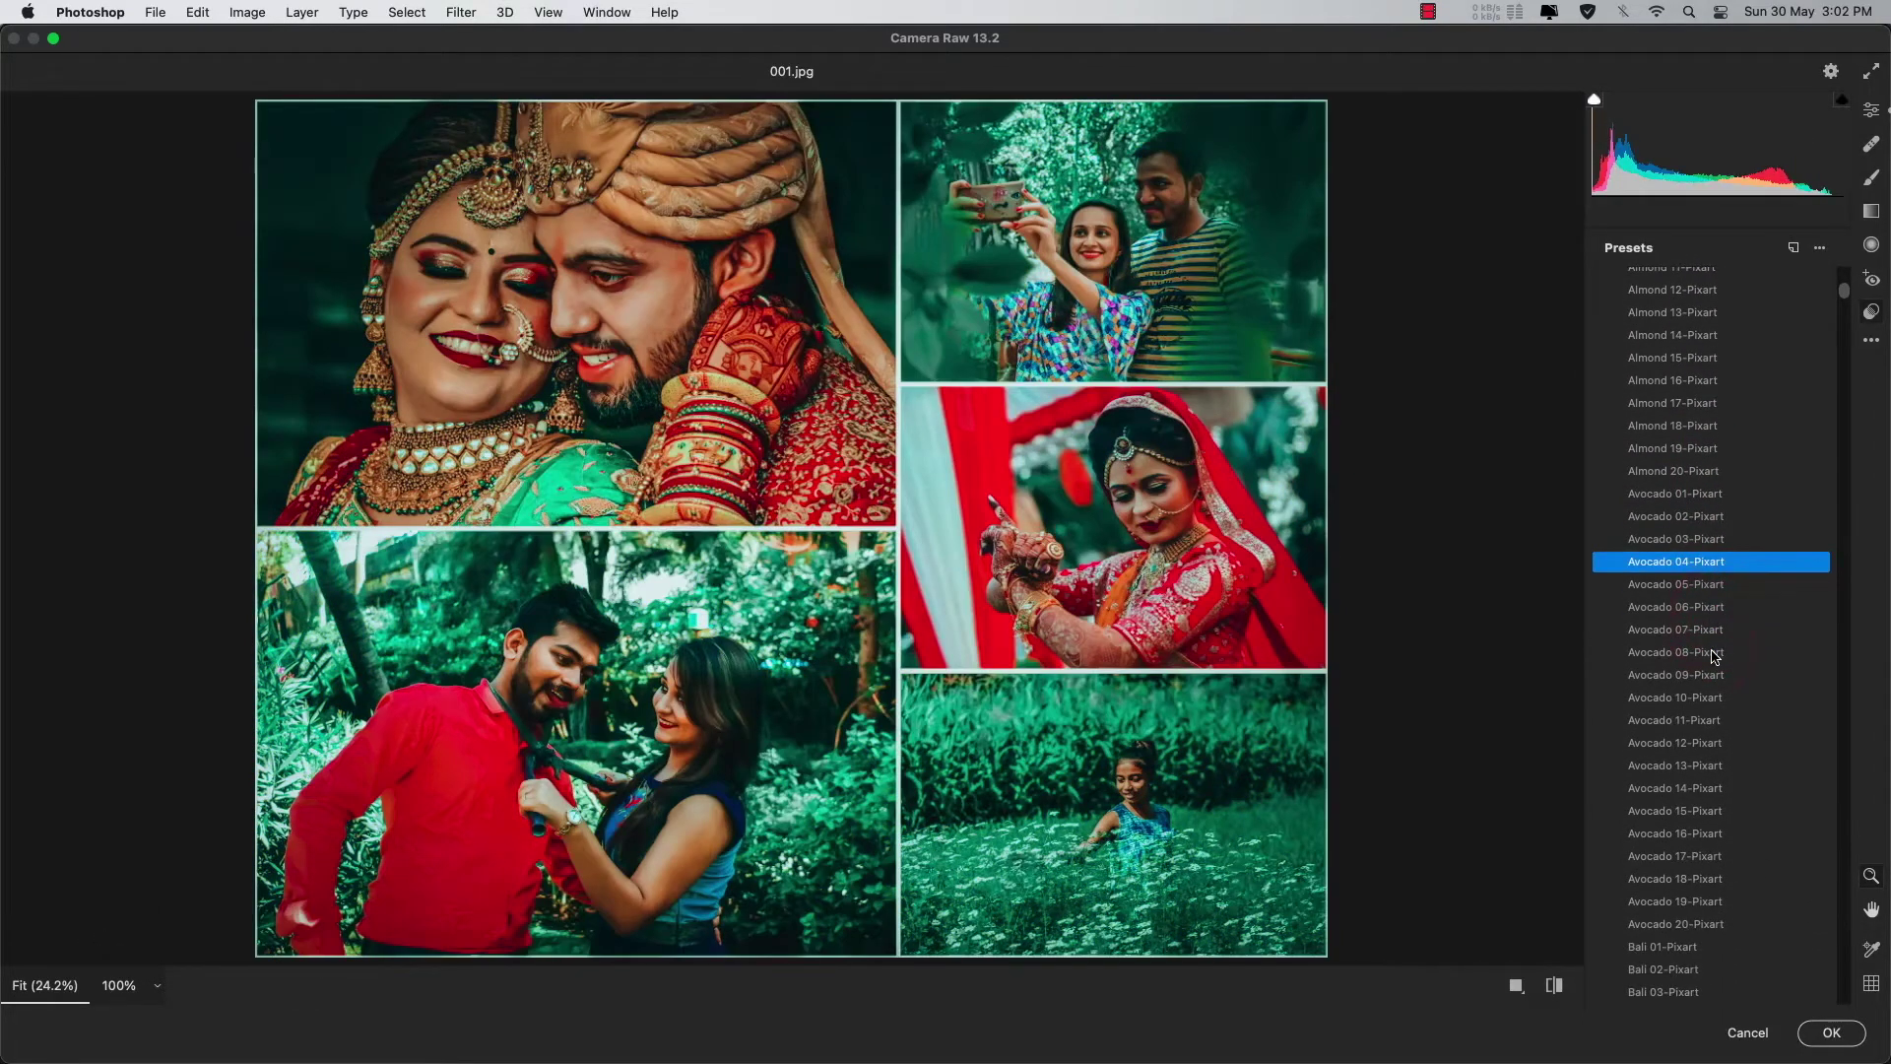
pyautogui.click(1715, 650)
pyautogui.scroll(-3, 1715, 656)
pyautogui.click(1714, 653)
pyautogui.scroll(-3, 1714, 655)
pyautogui.click(1714, 652)
pyautogui.scroll(-2, 1715, 655)
pyautogui.scroll(-4, 1715, 656)
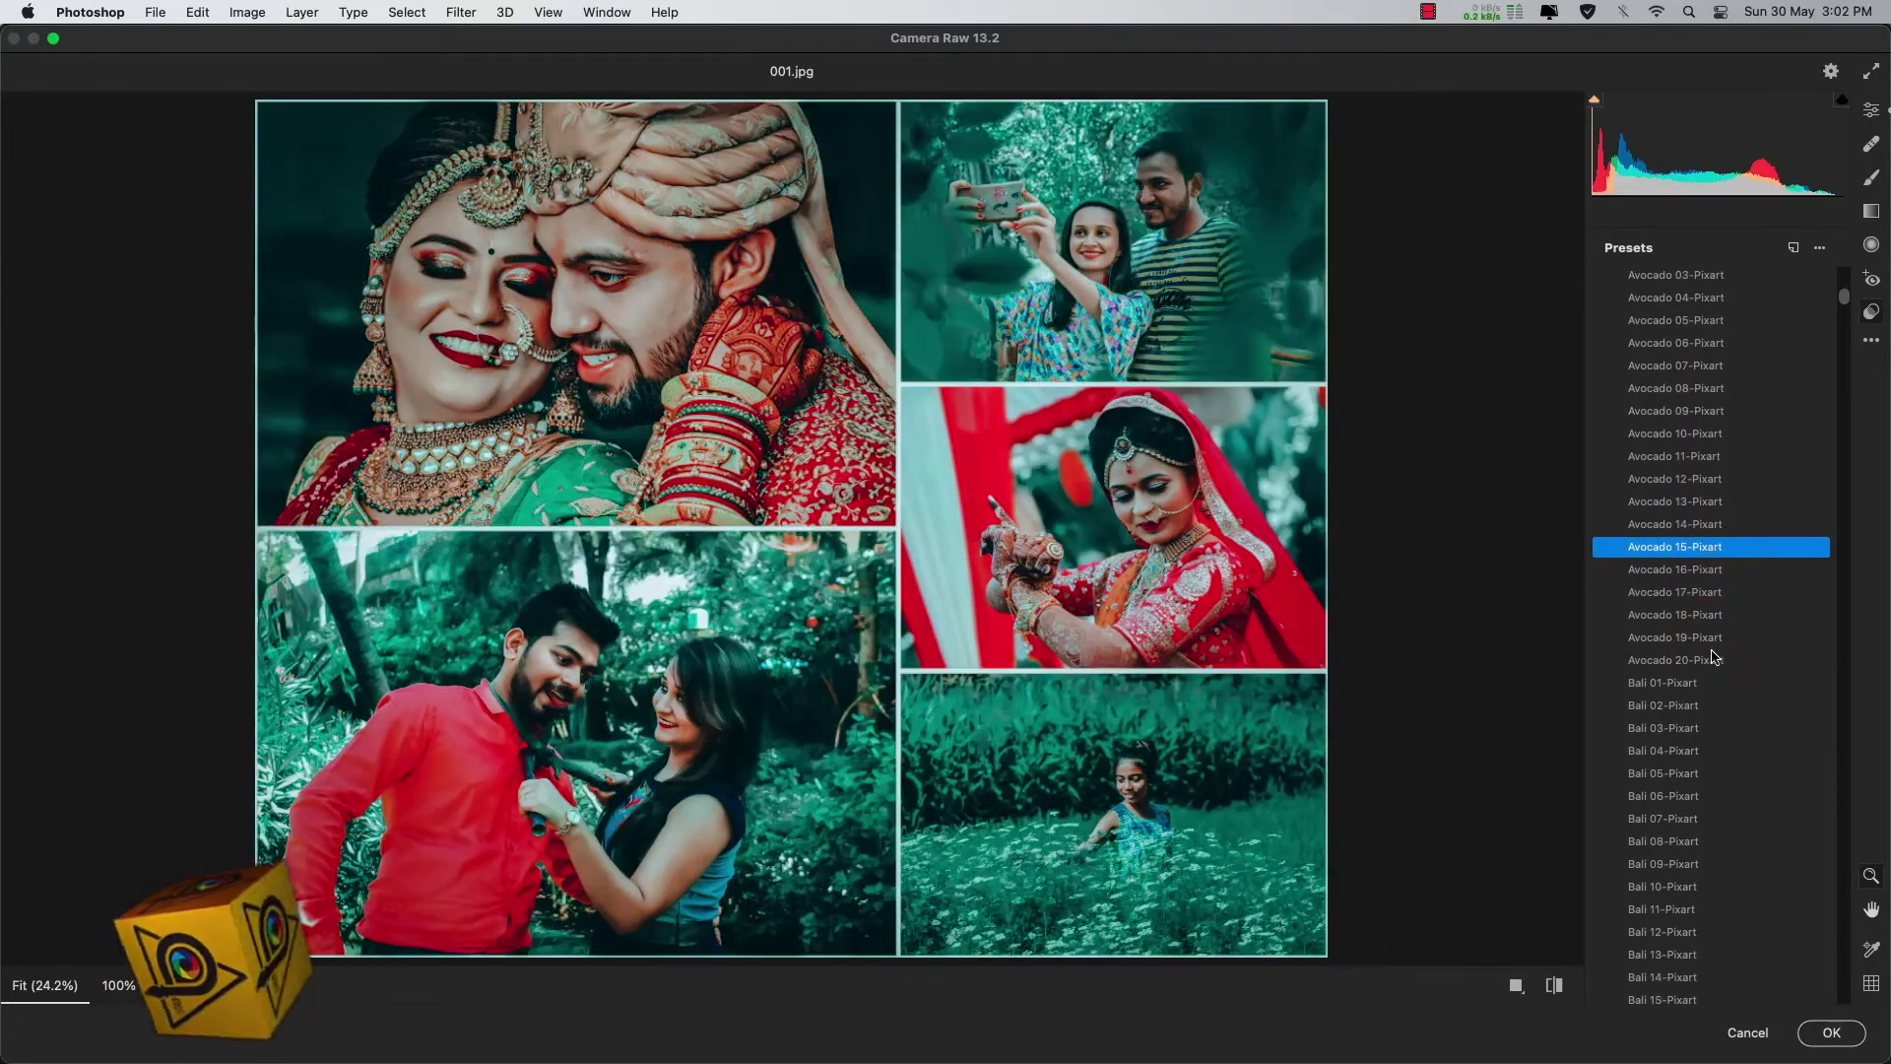
pyautogui.click(1715, 652)
pyautogui.scroll(-3, 1715, 655)
# Step: Try several Bali user presets on the photo, including Bali 04, 08, 16 and 19-Pixart
pyautogui.click(1715, 643)
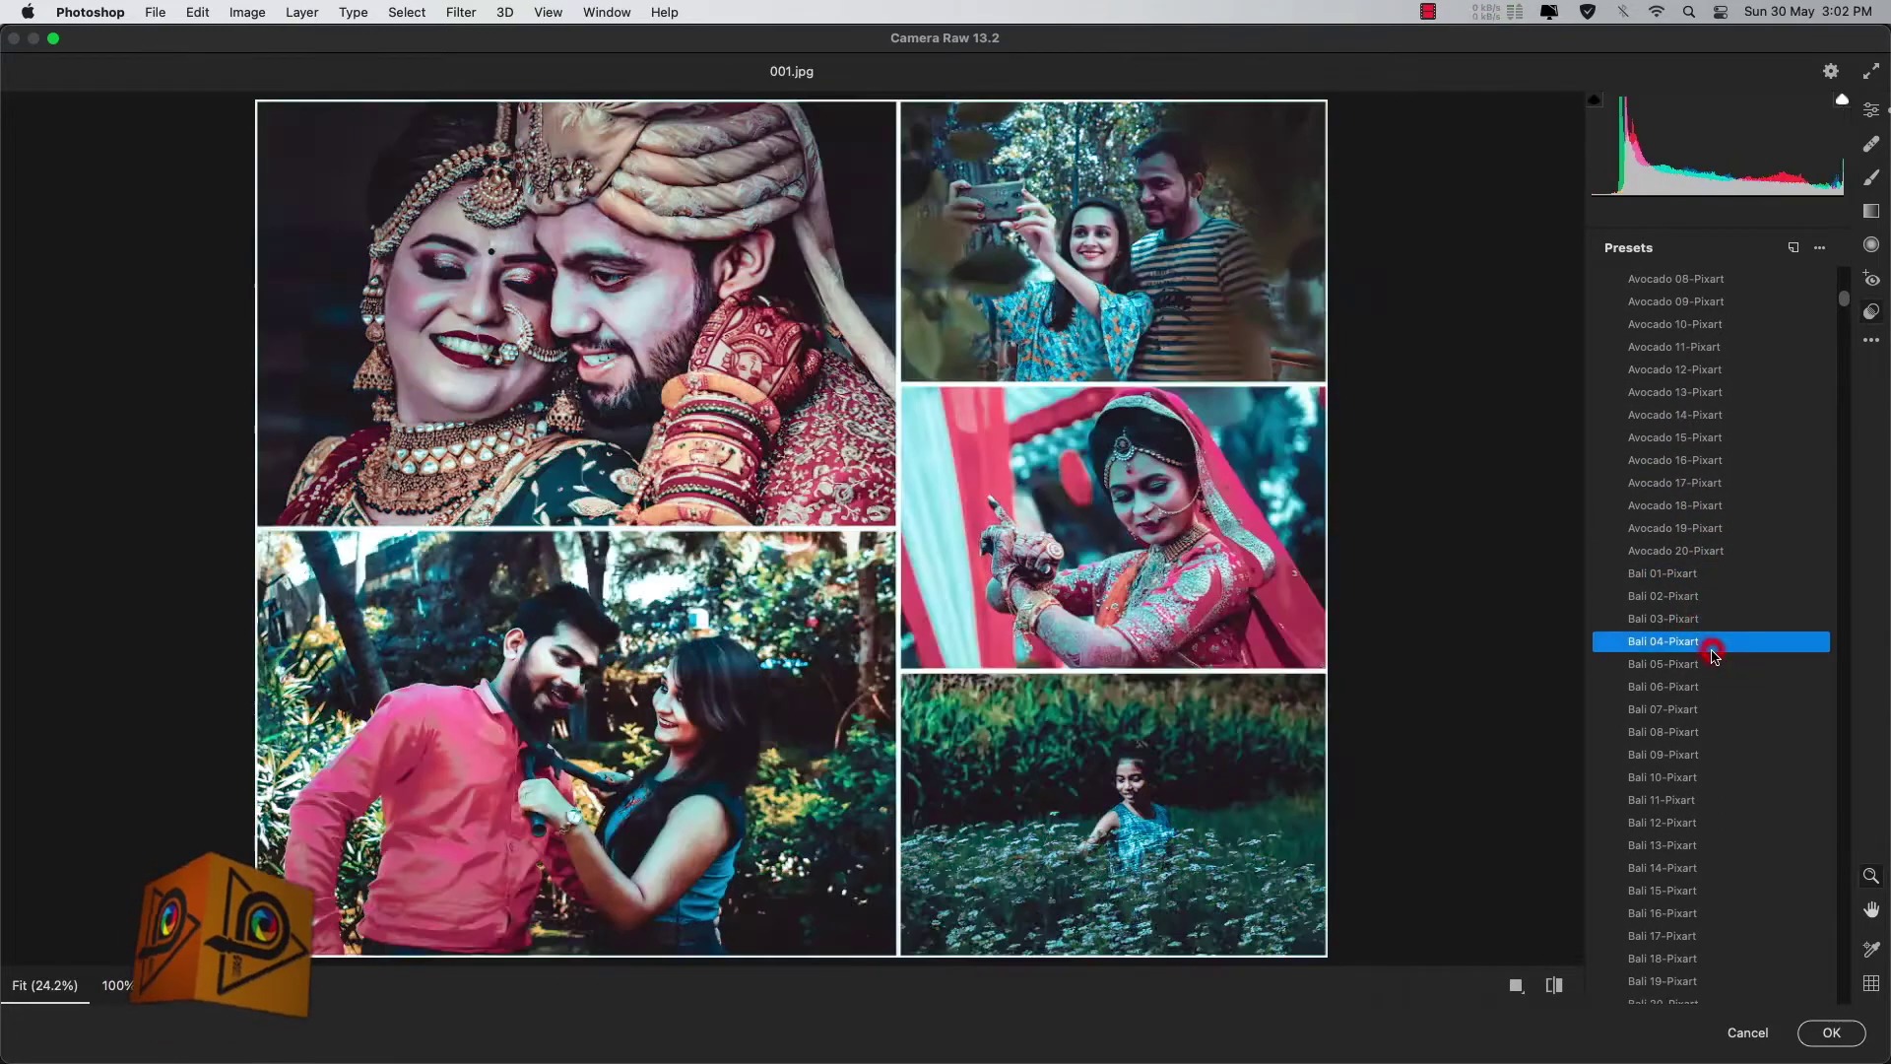
pyautogui.scroll(-2, 1714, 655)
pyautogui.click(1714, 653)
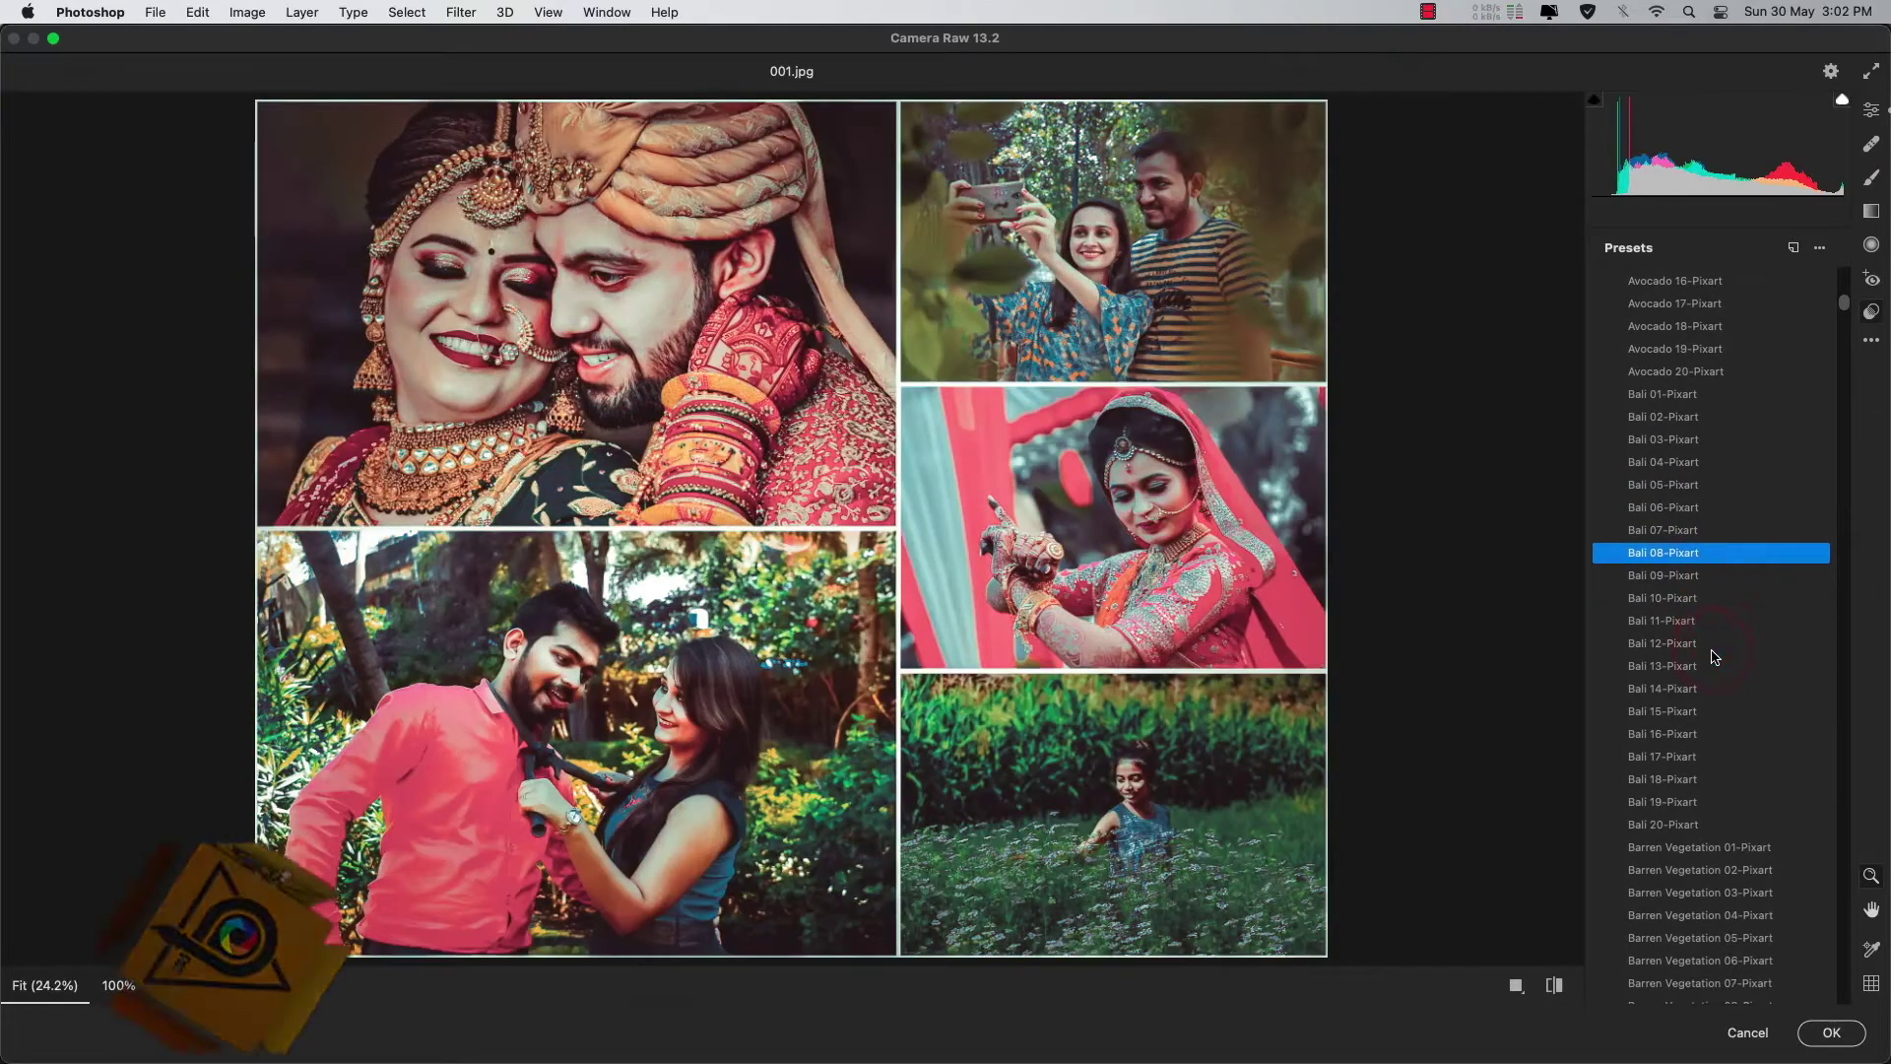
pyautogui.click(1714, 653)
pyautogui.scroll(-2, 1714, 655)
pyautogui.scroll(-2, 1715, 656)
pyautogui.click(1714, 653)
pyautogui.scroll(-2, 1714, 655)
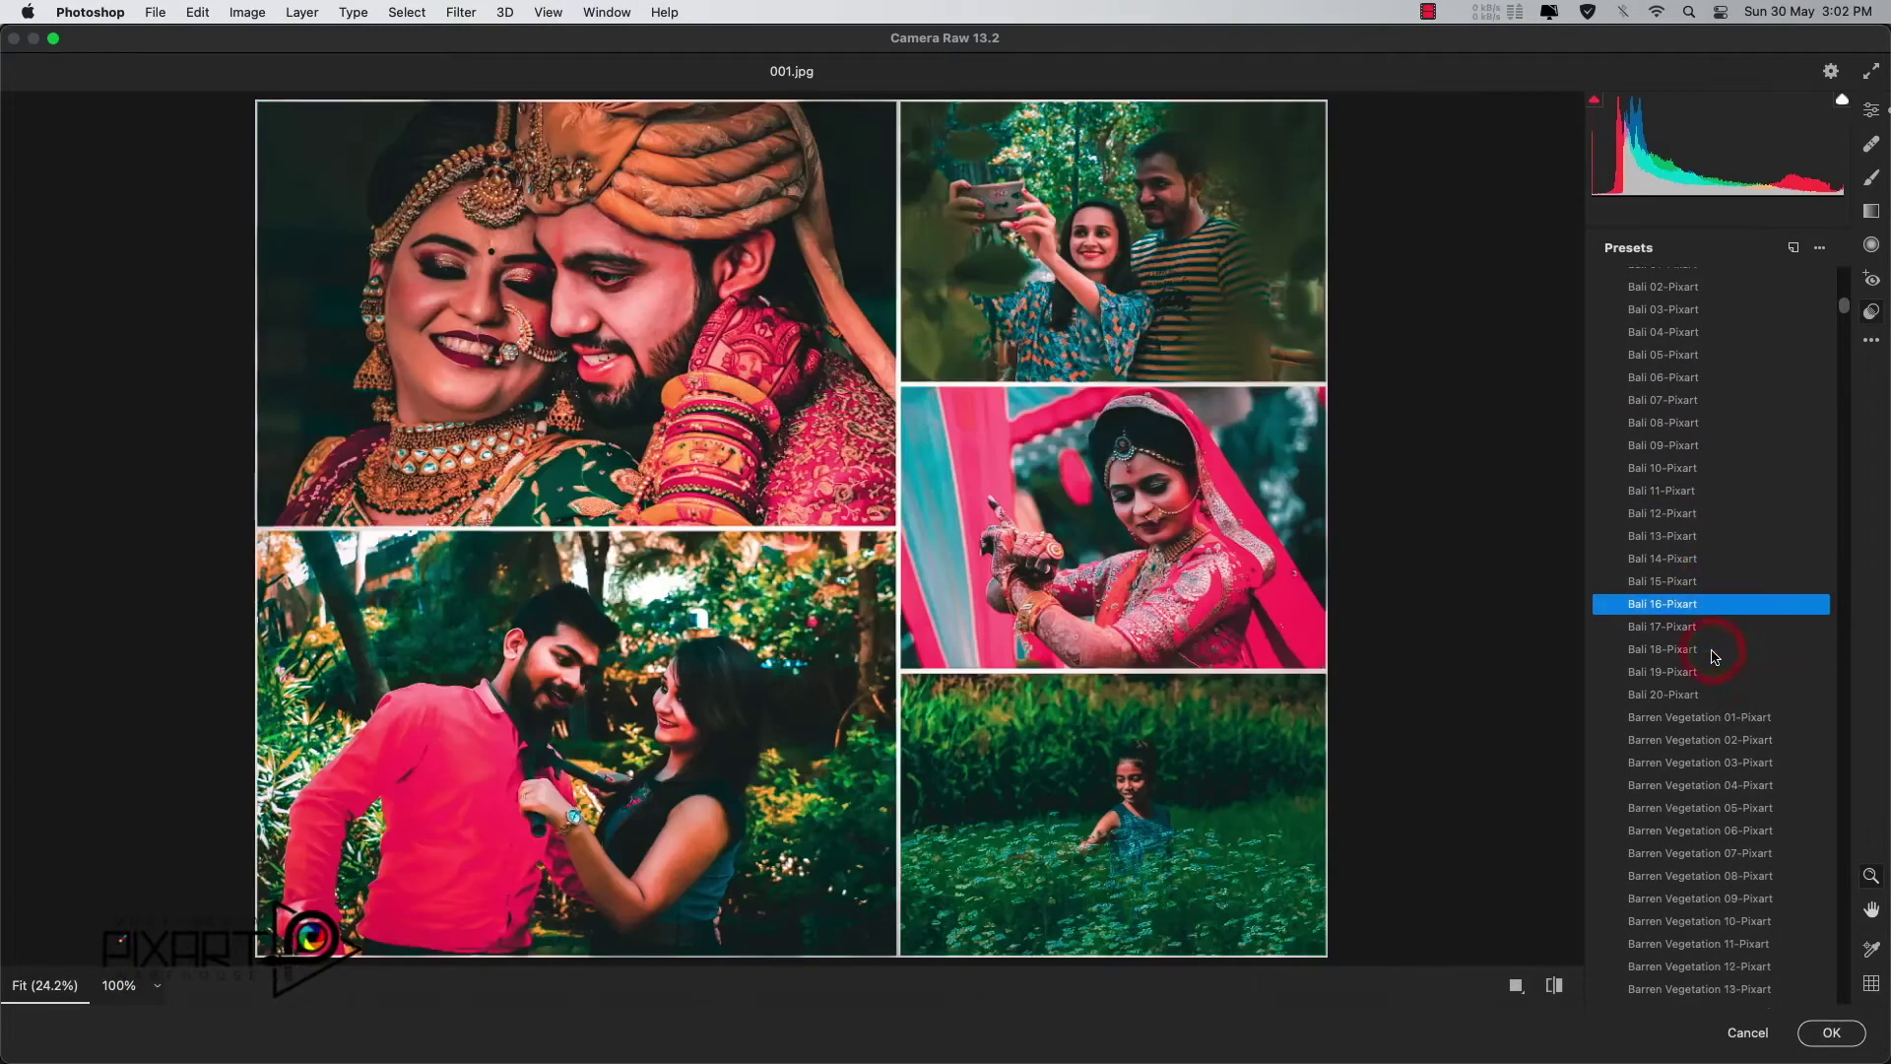
pyautogui.scroll(-1, 1715, 655)
pyautogui.click(1715, 650)
pyautogui.scroll(-4, 1715, 651)
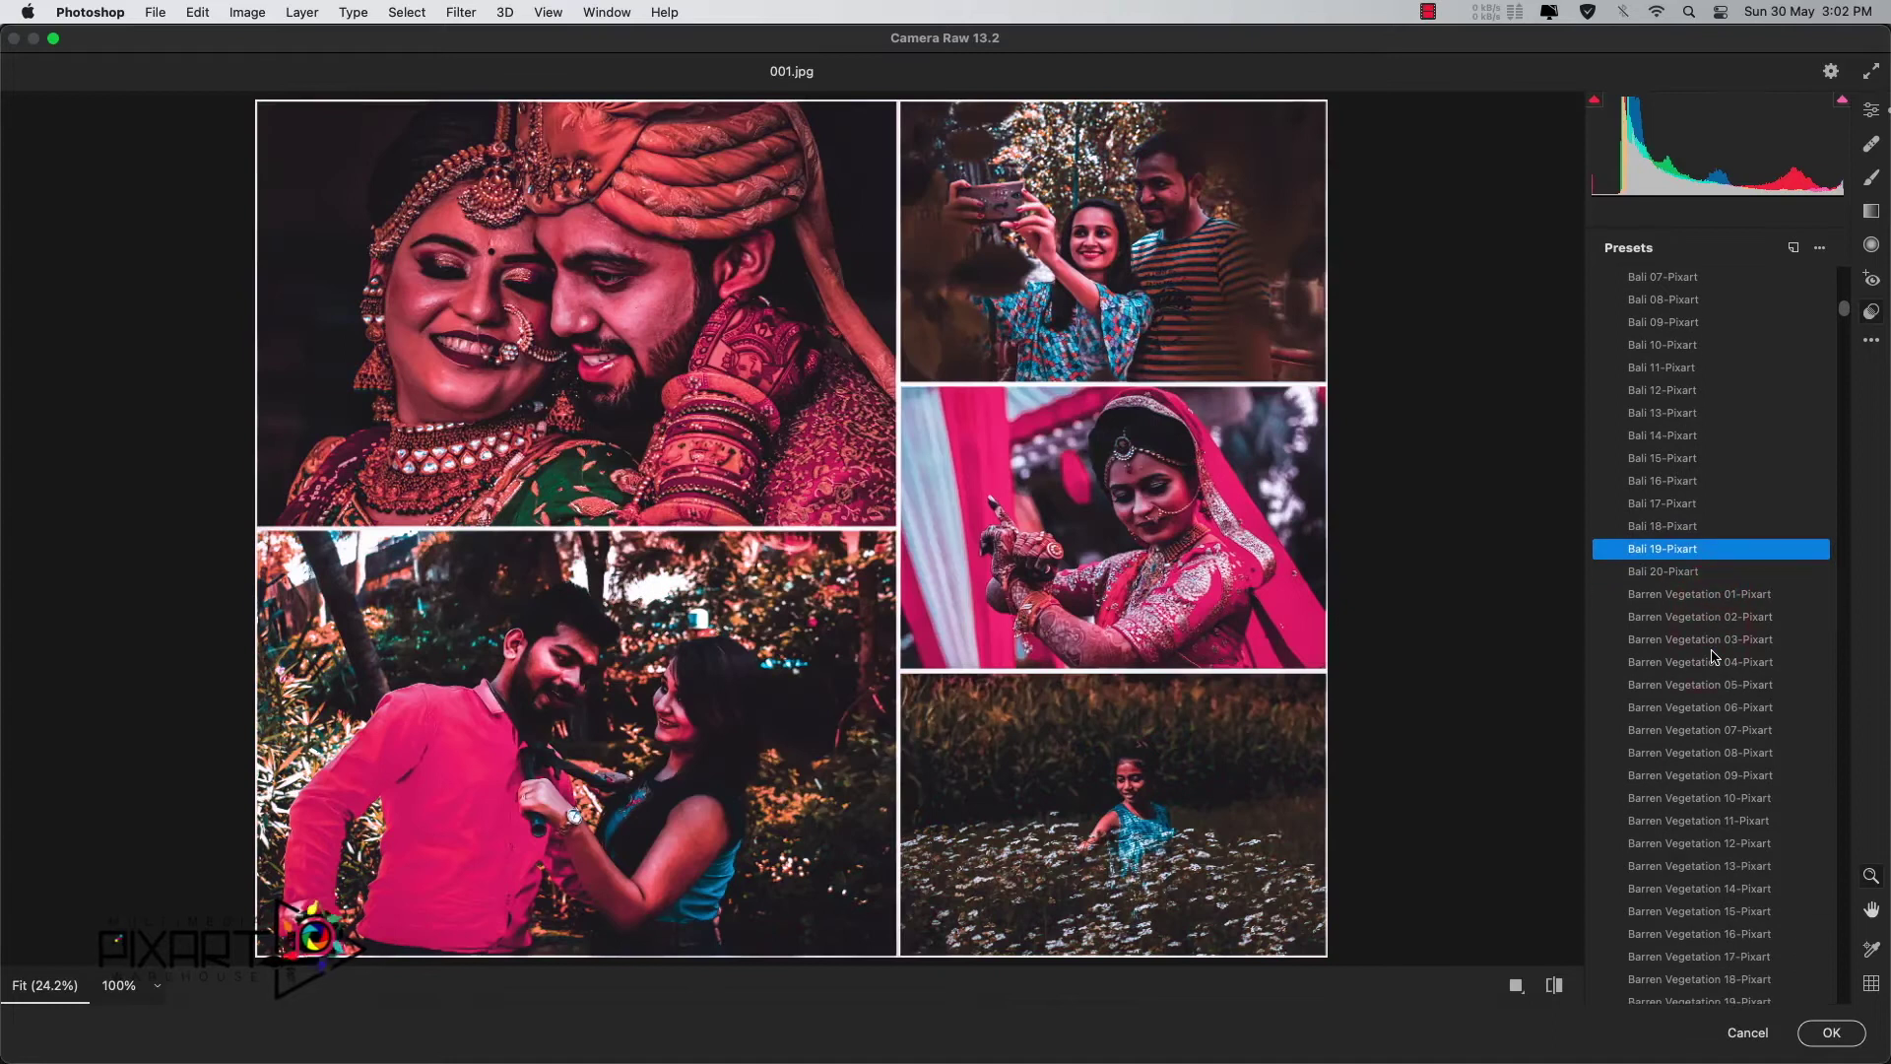
# Step: Try several Barren Vegetation user presets on the photo, including Barren Vegetation 15 and 18-Pixart
pyautogui.click(1714, 651)
pyautogui.scroll(-4, 1714, 652)
pyautogui.click(1714, 653)
pyautogui.scroll(-1, 1714, 656)
pyautogui.scroll(-2, 1714, 655)
pyautogui.click(1714, 655)
pyautogui.scroll(-4, 1714, 655)
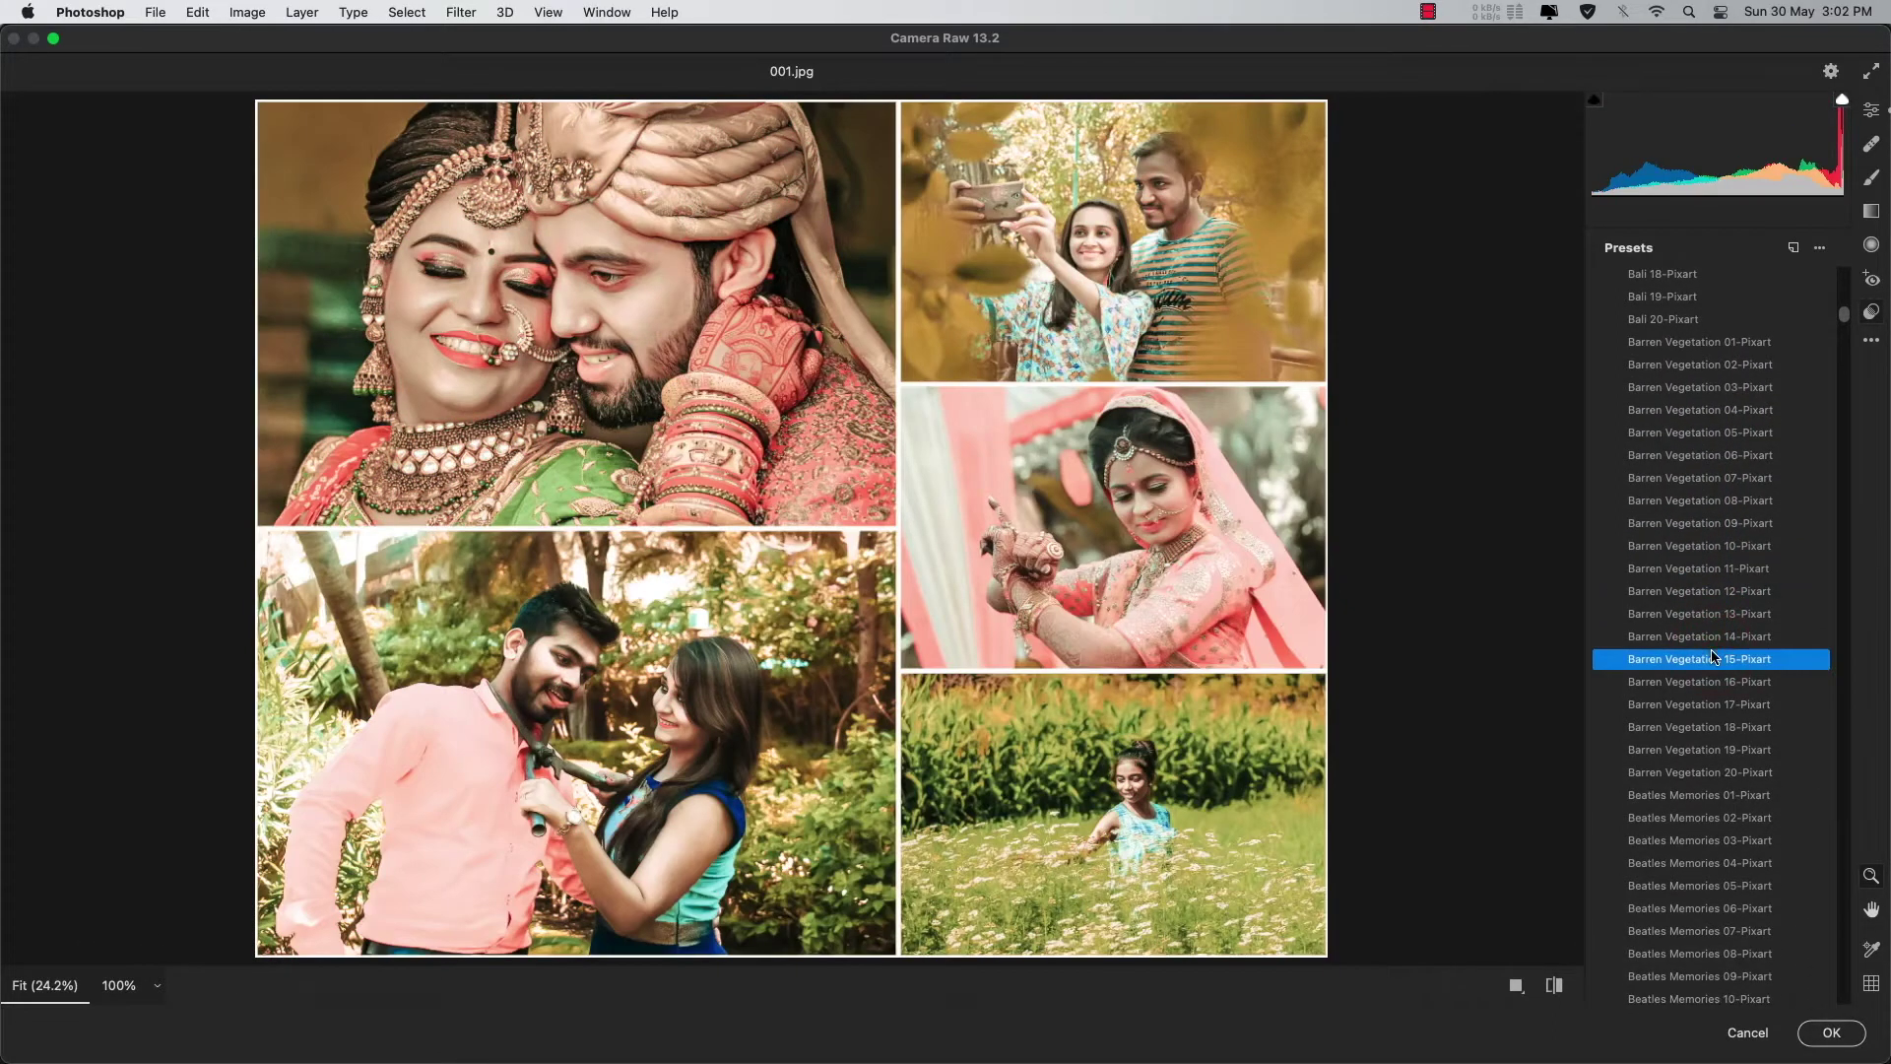
pyautogui.click(1715, 656)
pyautogui.scroll(-3, 1715, 656)
pyautogui.click(1716, 656)
pyautogui.scroll(-3, 1715, 656)
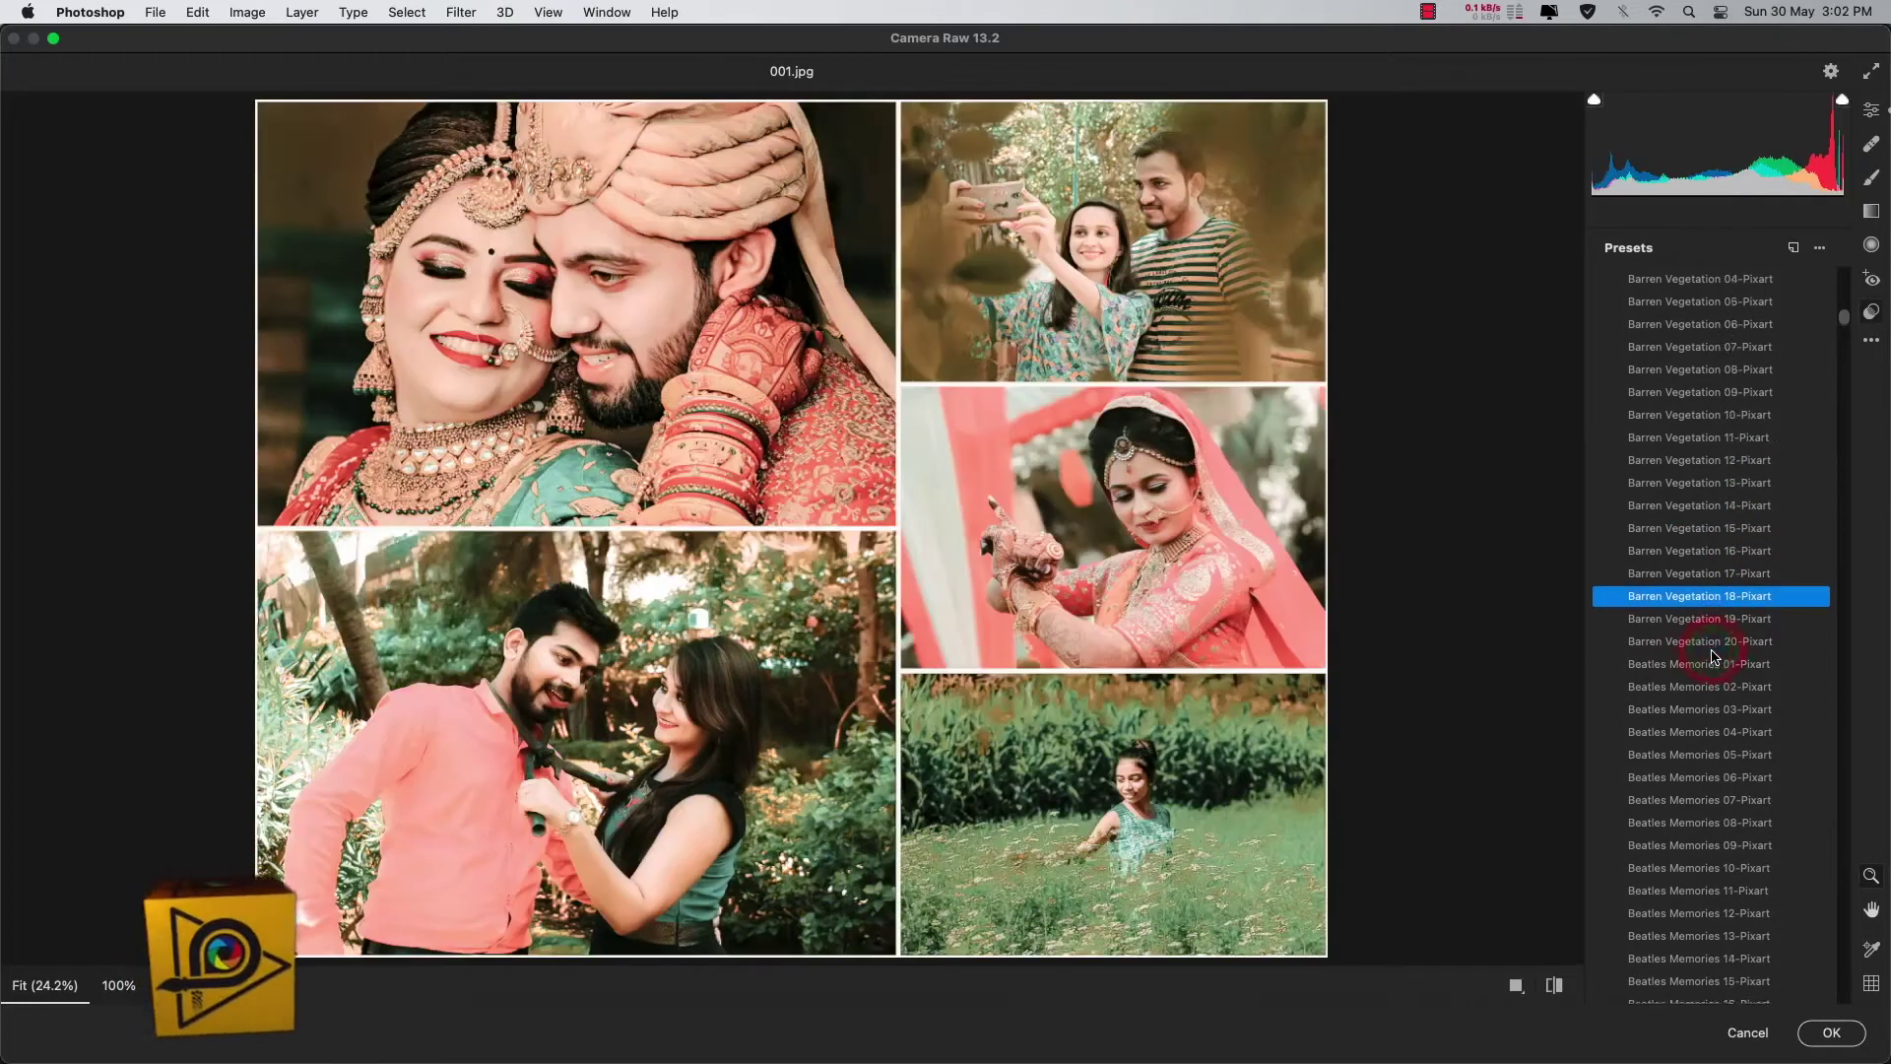
# Step: Try the earlier Beatles Memories user presets on the photo, including Beatles Memories 10-Pixart
pyautogui.scroll(-2, 1715, 656)
pyautogui.click(1715, 656)
pyautogui.scroll(-4, 1715, 656)
pyautogui.click(1714, 656)
pyautogui.scroll(-4, 1714, 656)
pyautogui.click(1714, 656)
pyautogui.scroll(-3, 1714, 656)
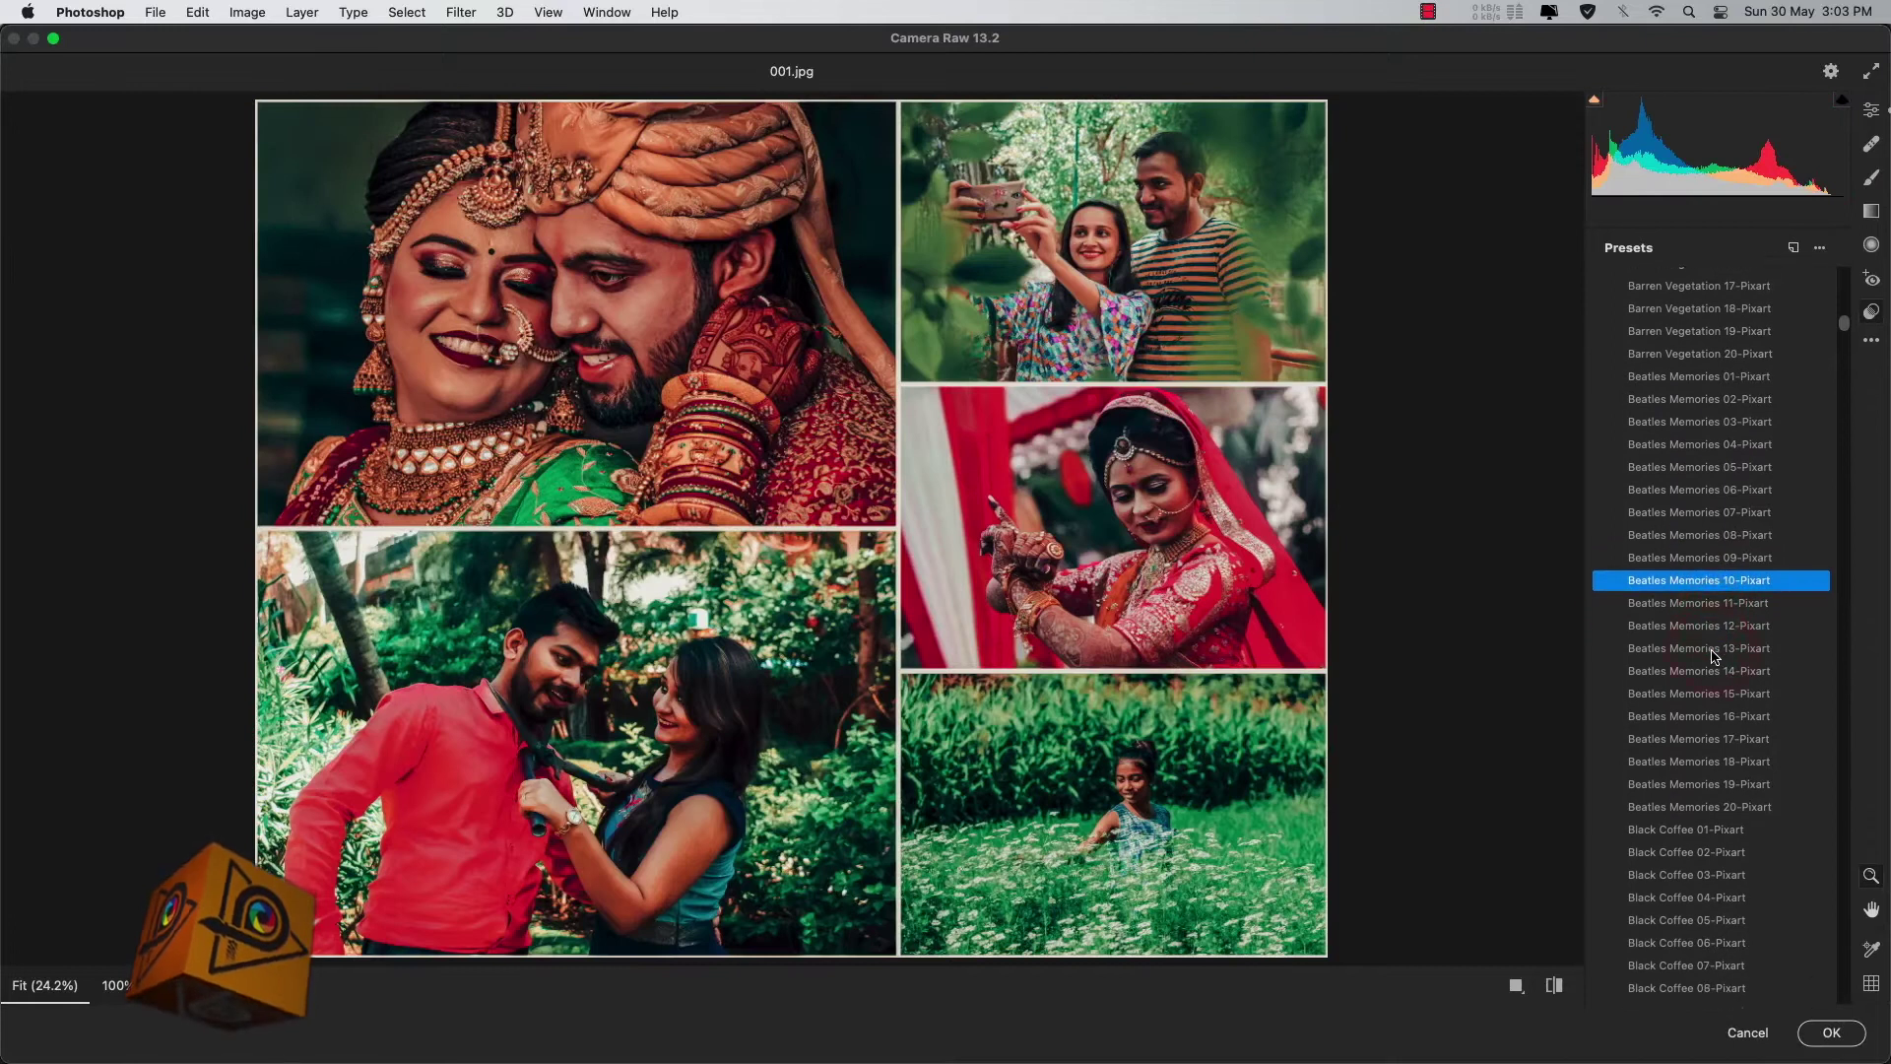
# Step: Try Beatles Memories 13 through 17-Pixart one by one and apply Beatles Memories 18-Pixart to the photo
pyautogui.click(1714, 652)
pyautogui.click(1722, 672)
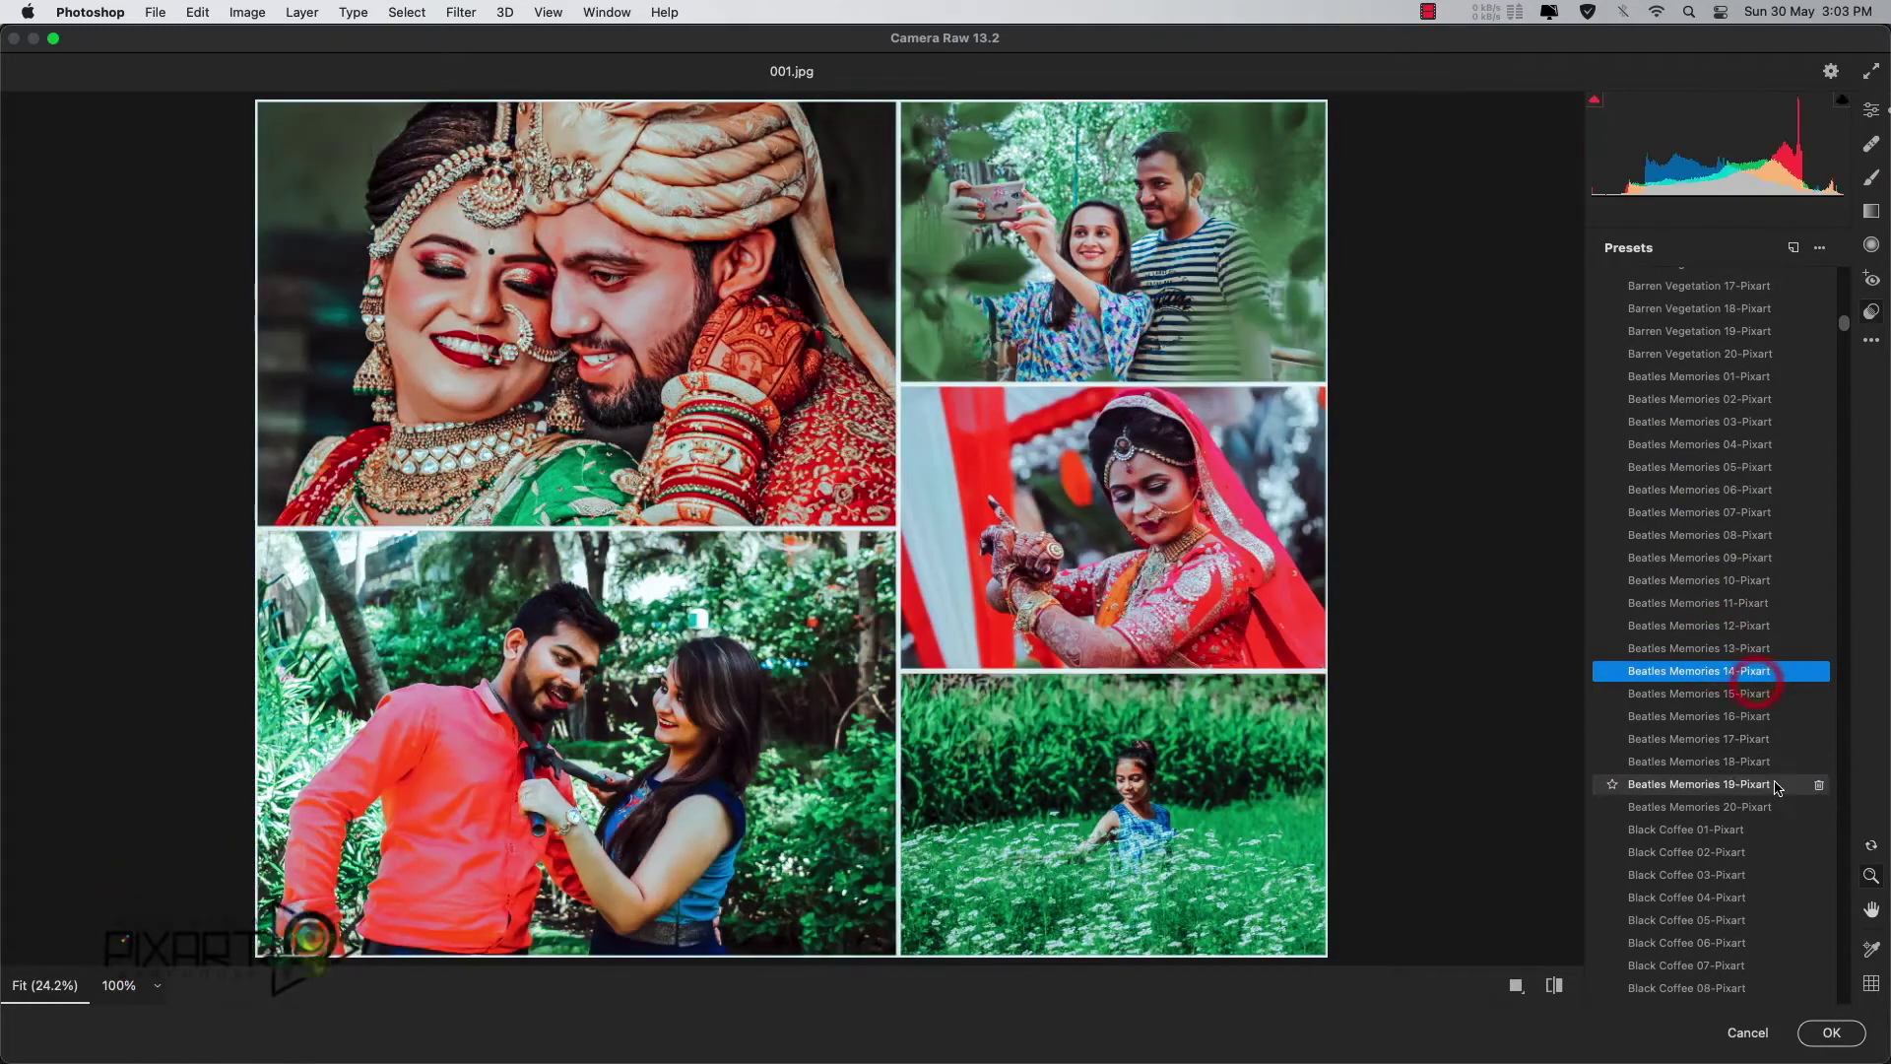
pyautogui.click(1732, 693)
pyautogui.click(1732, 718)
pyautogui.click(1731, 740)
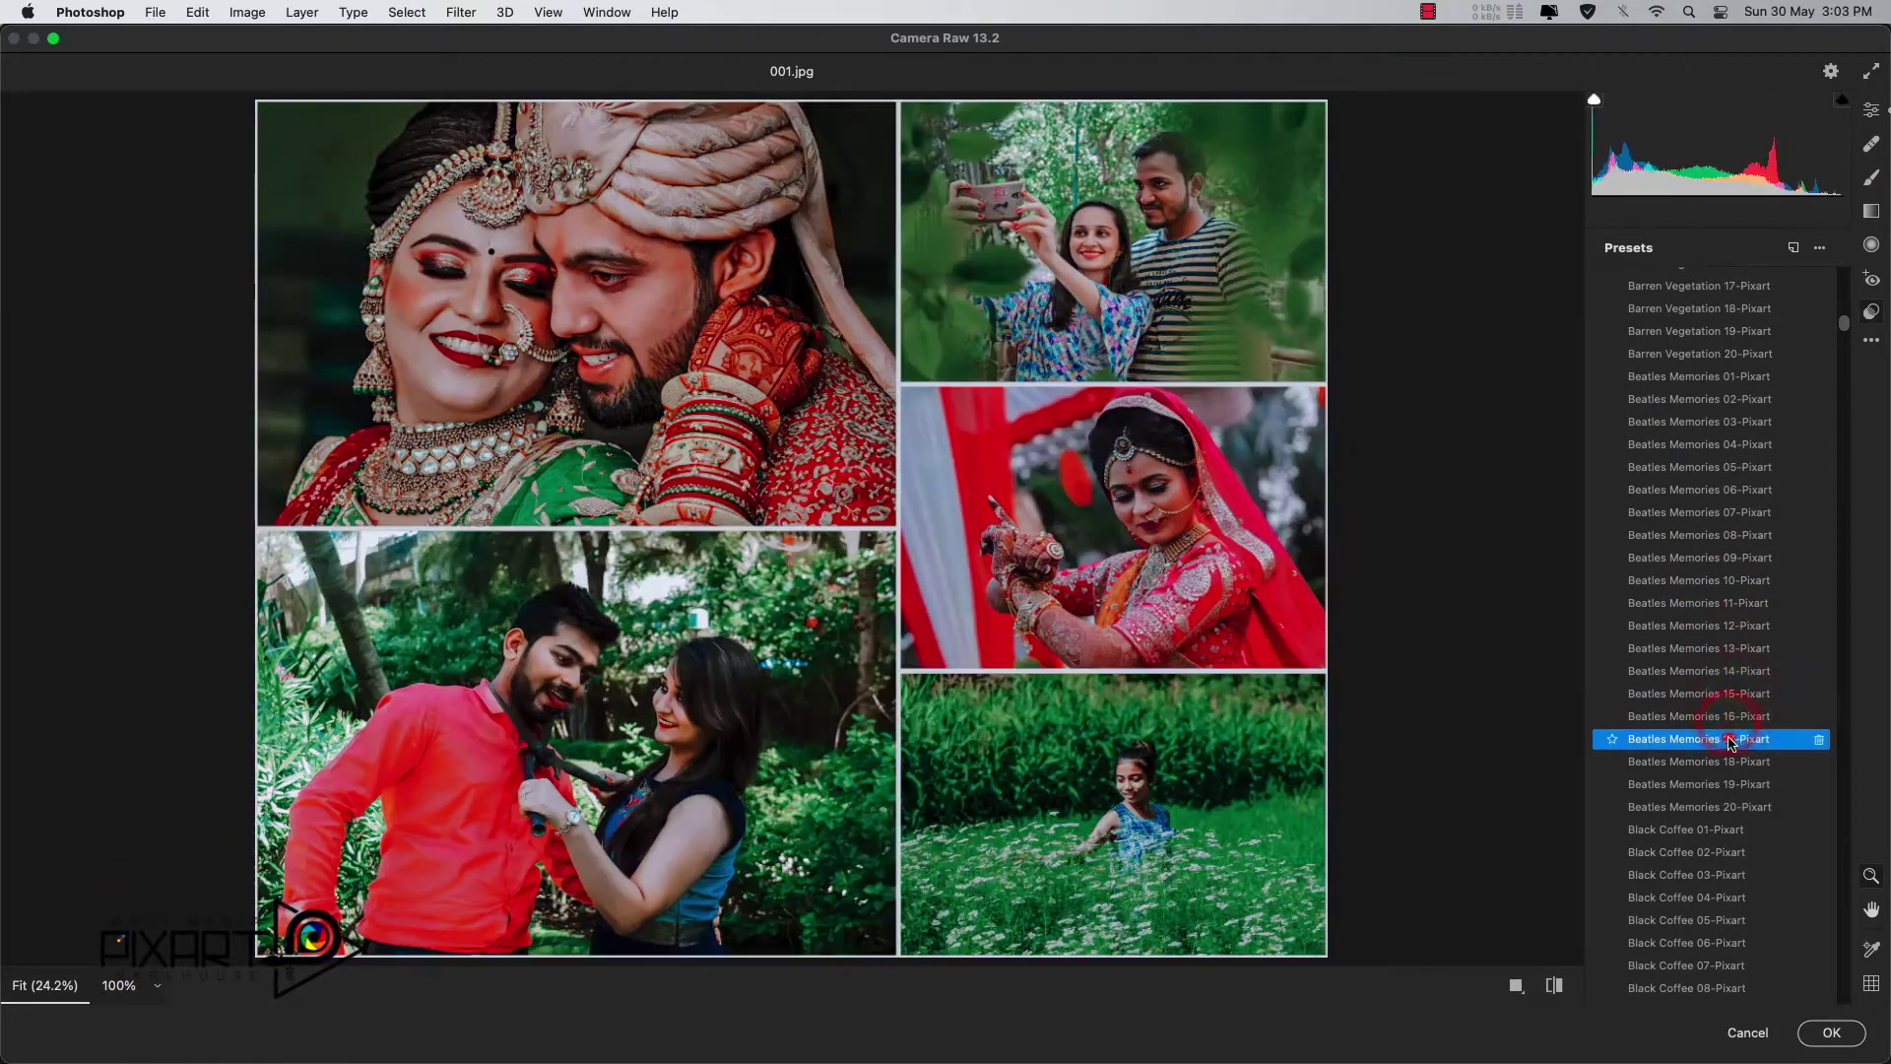
pyautogui.click(1731, 762)
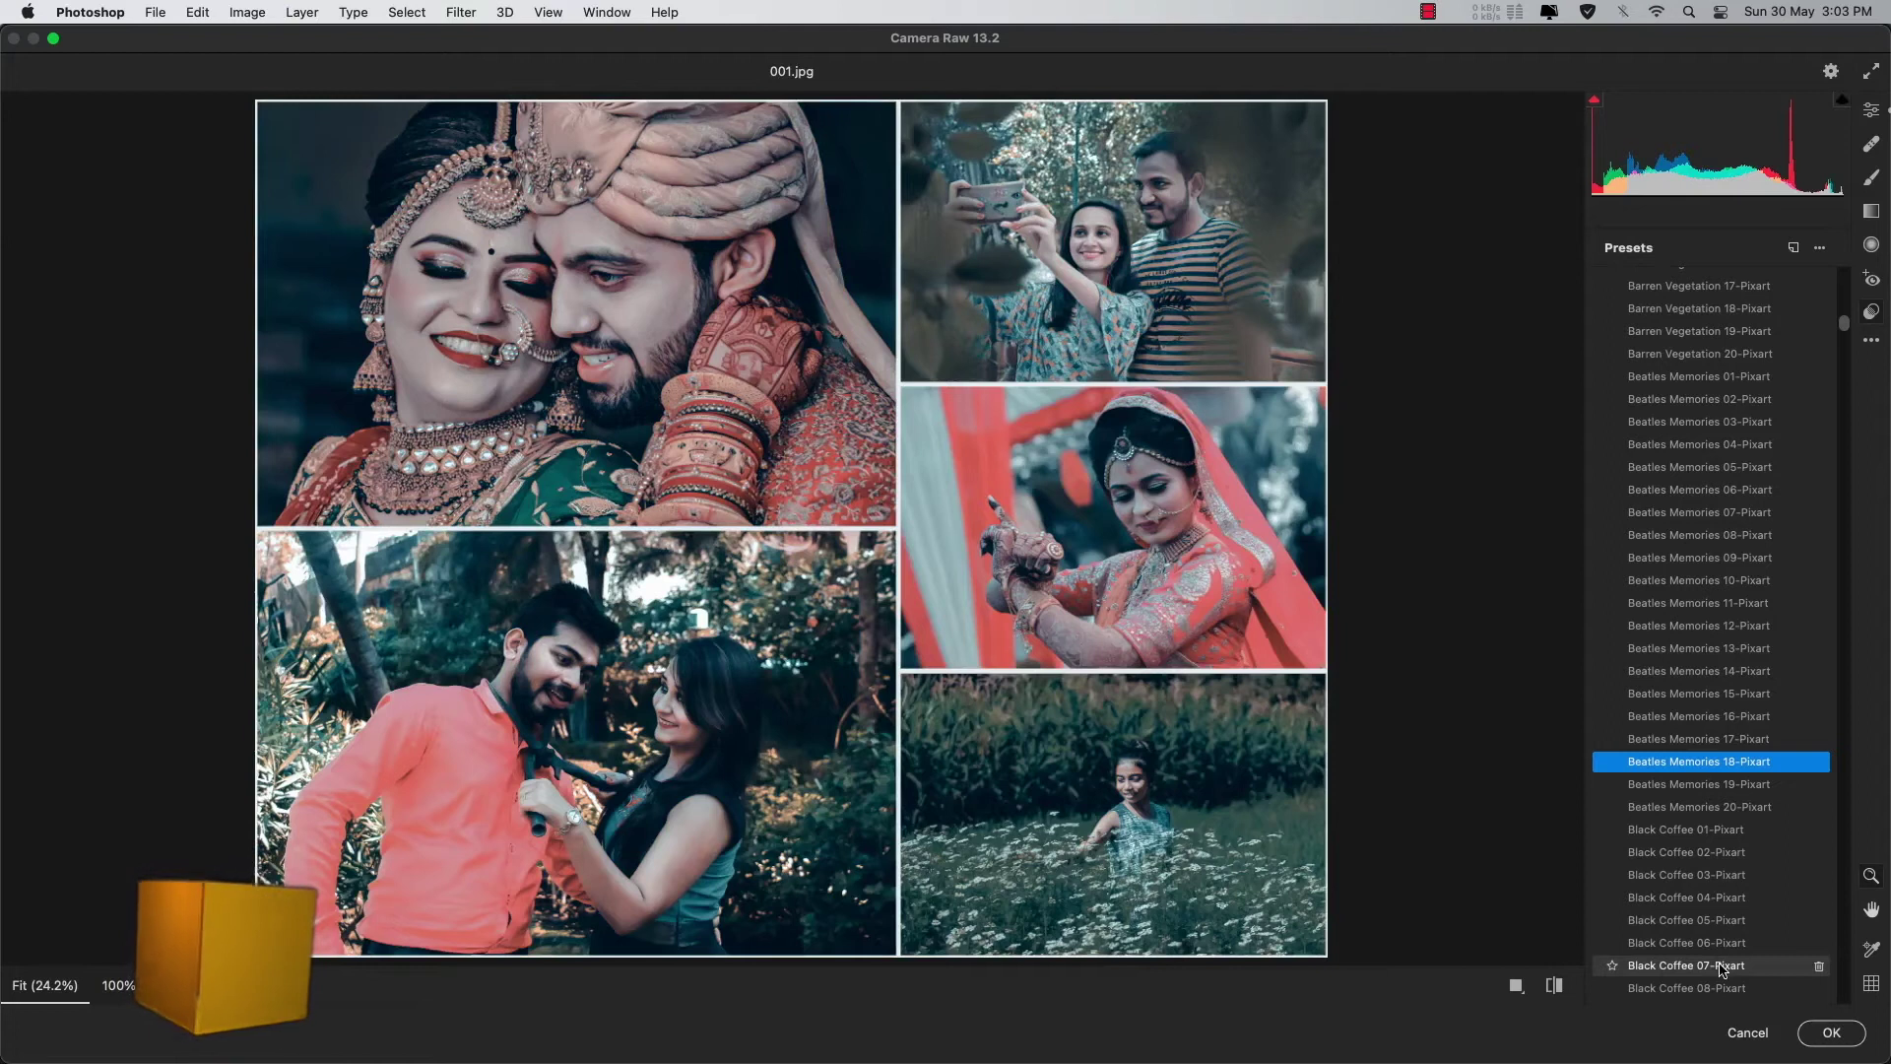
# Step: Preview Black Coffee and Black Diamond presets without applying them, including Black Diamond 04 and 07-Pixart
pyautogui.scroll(-5, 1720, 961)
pyautogui.scroll(-7, 1720, 970)
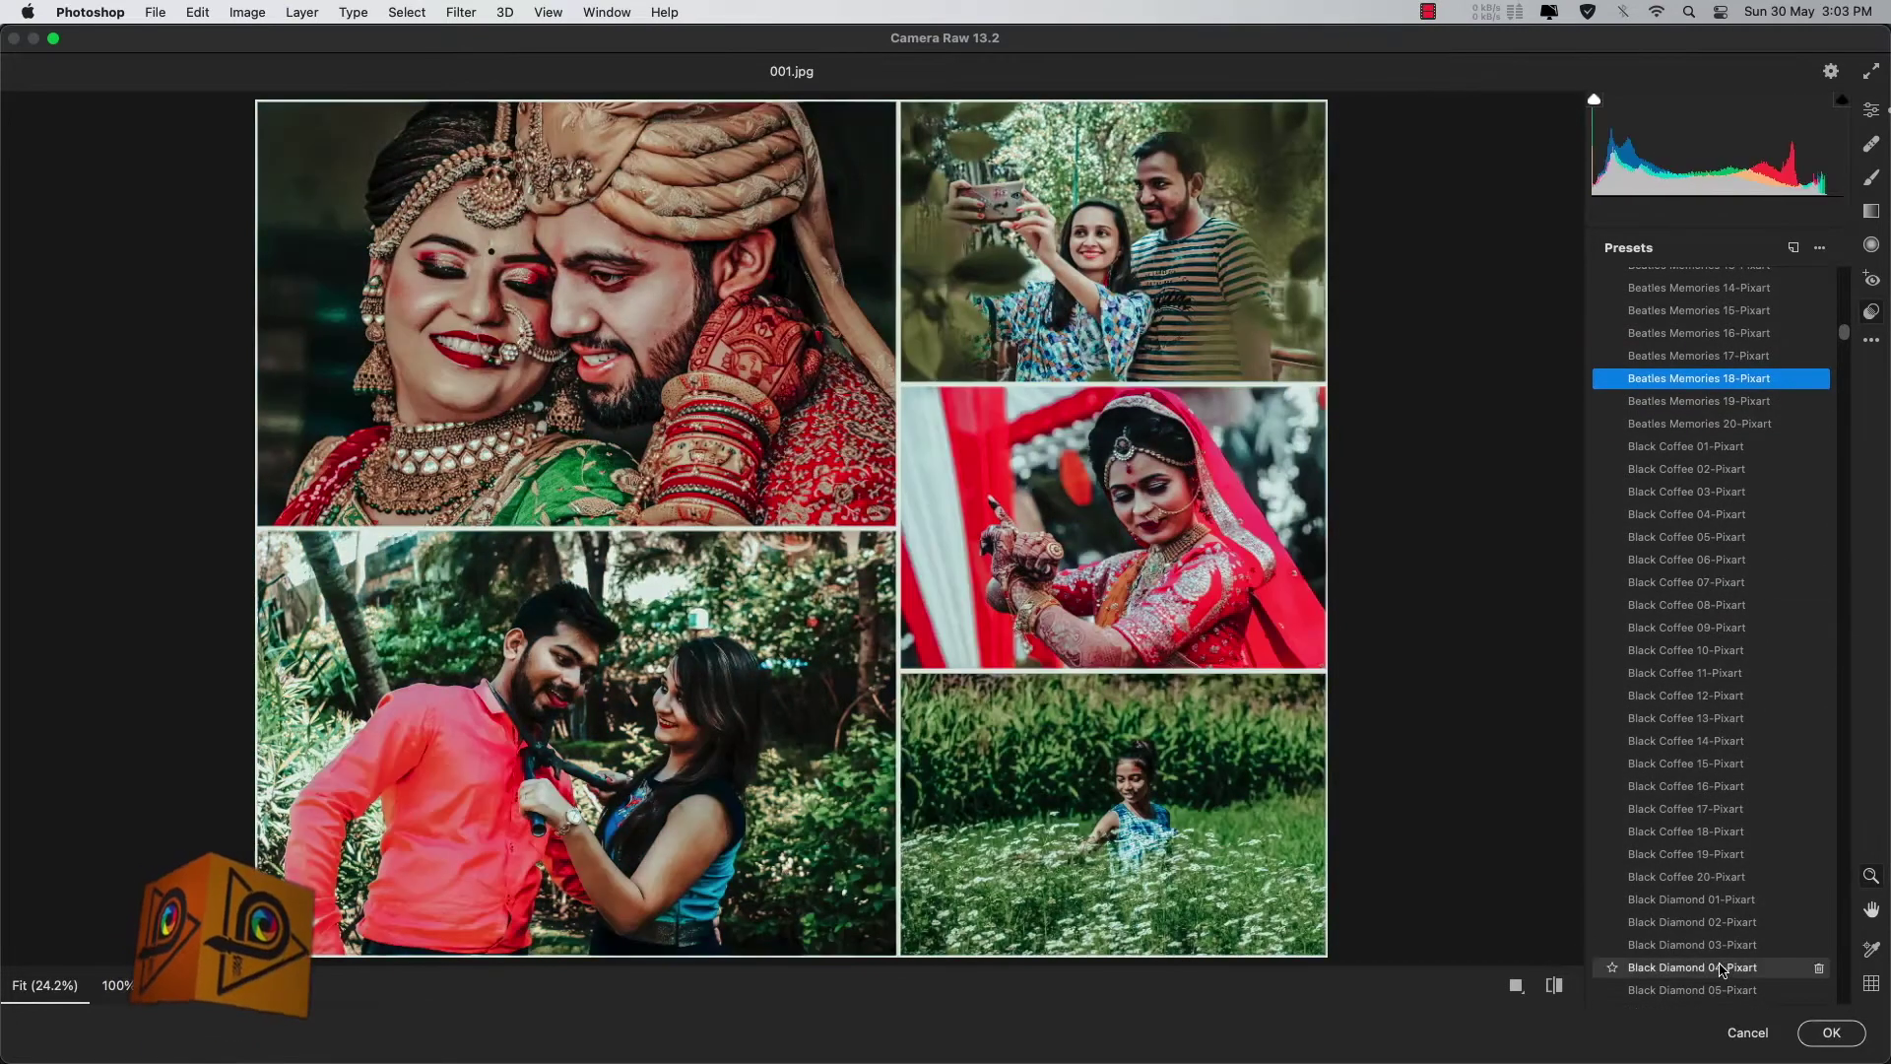
pyautogui.scroll(-3, 1720, 970)
pyautogui.scroll(-3, 1756, 908)
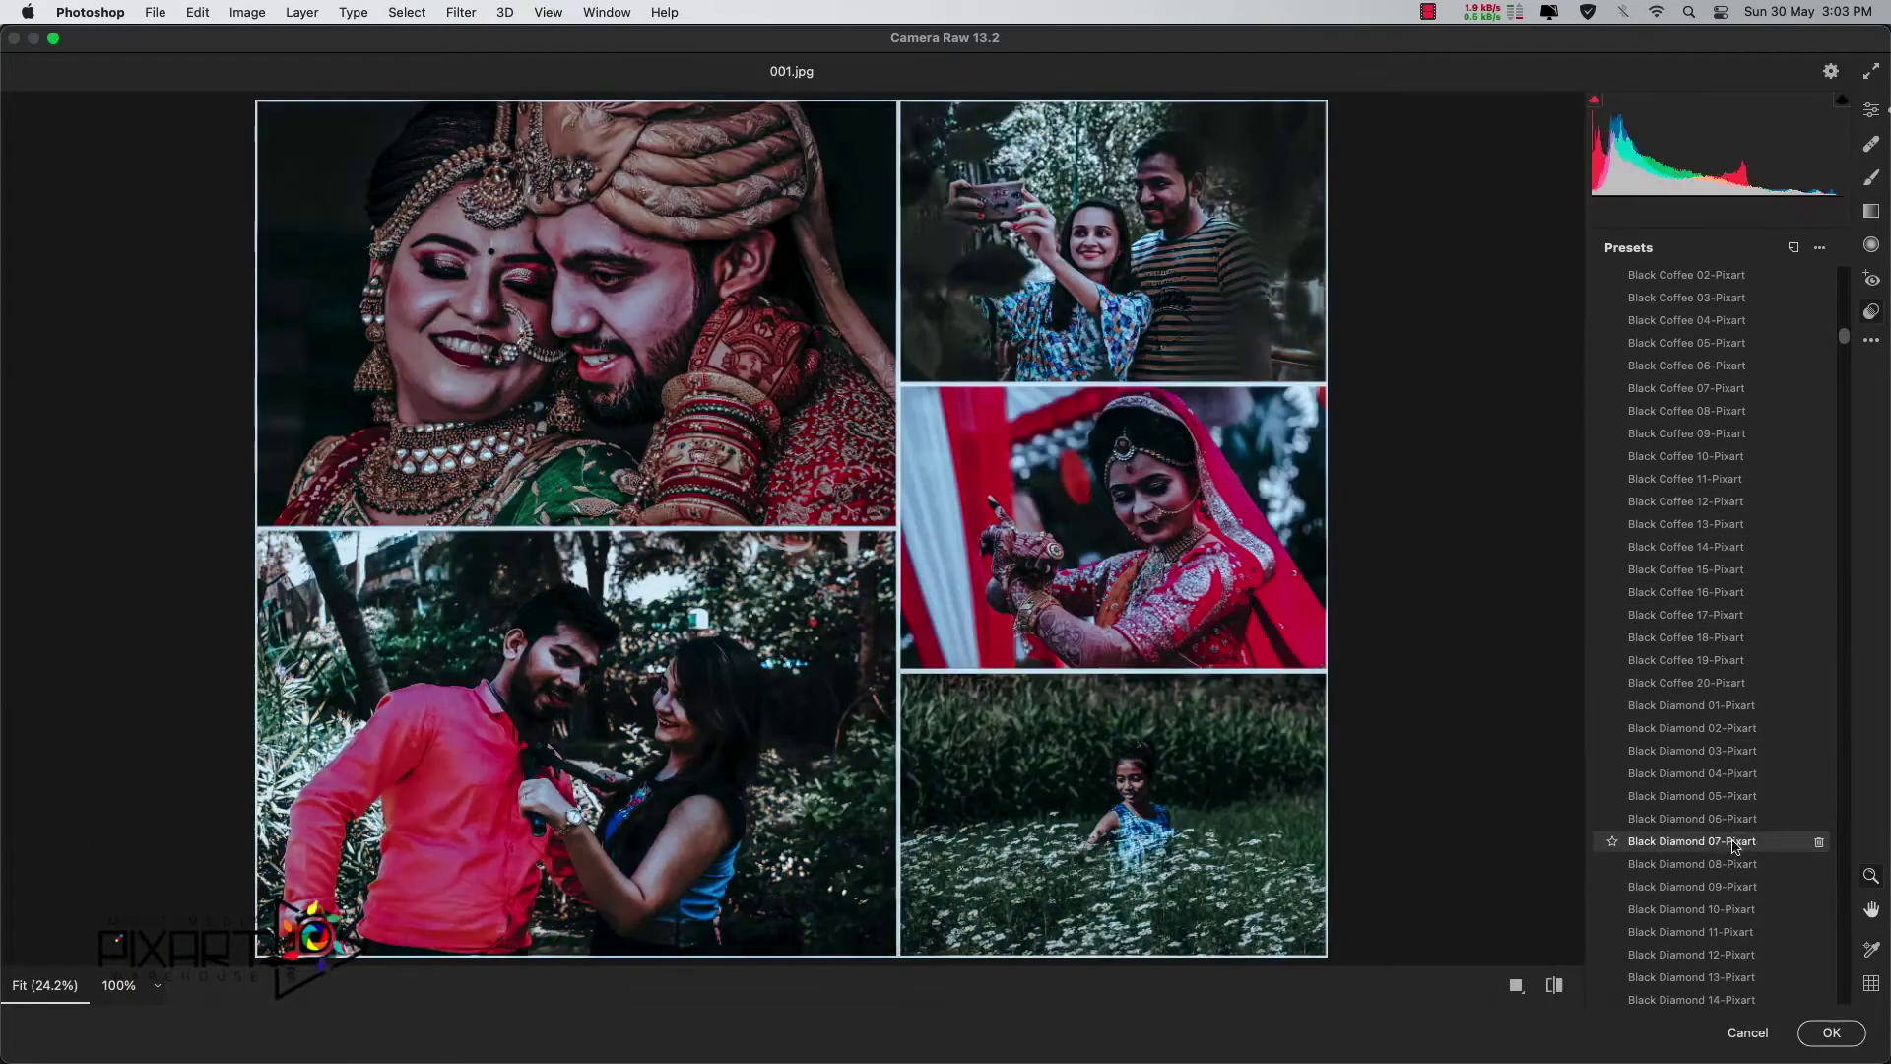
pyautogui.scroll(-4, 1728, 862)
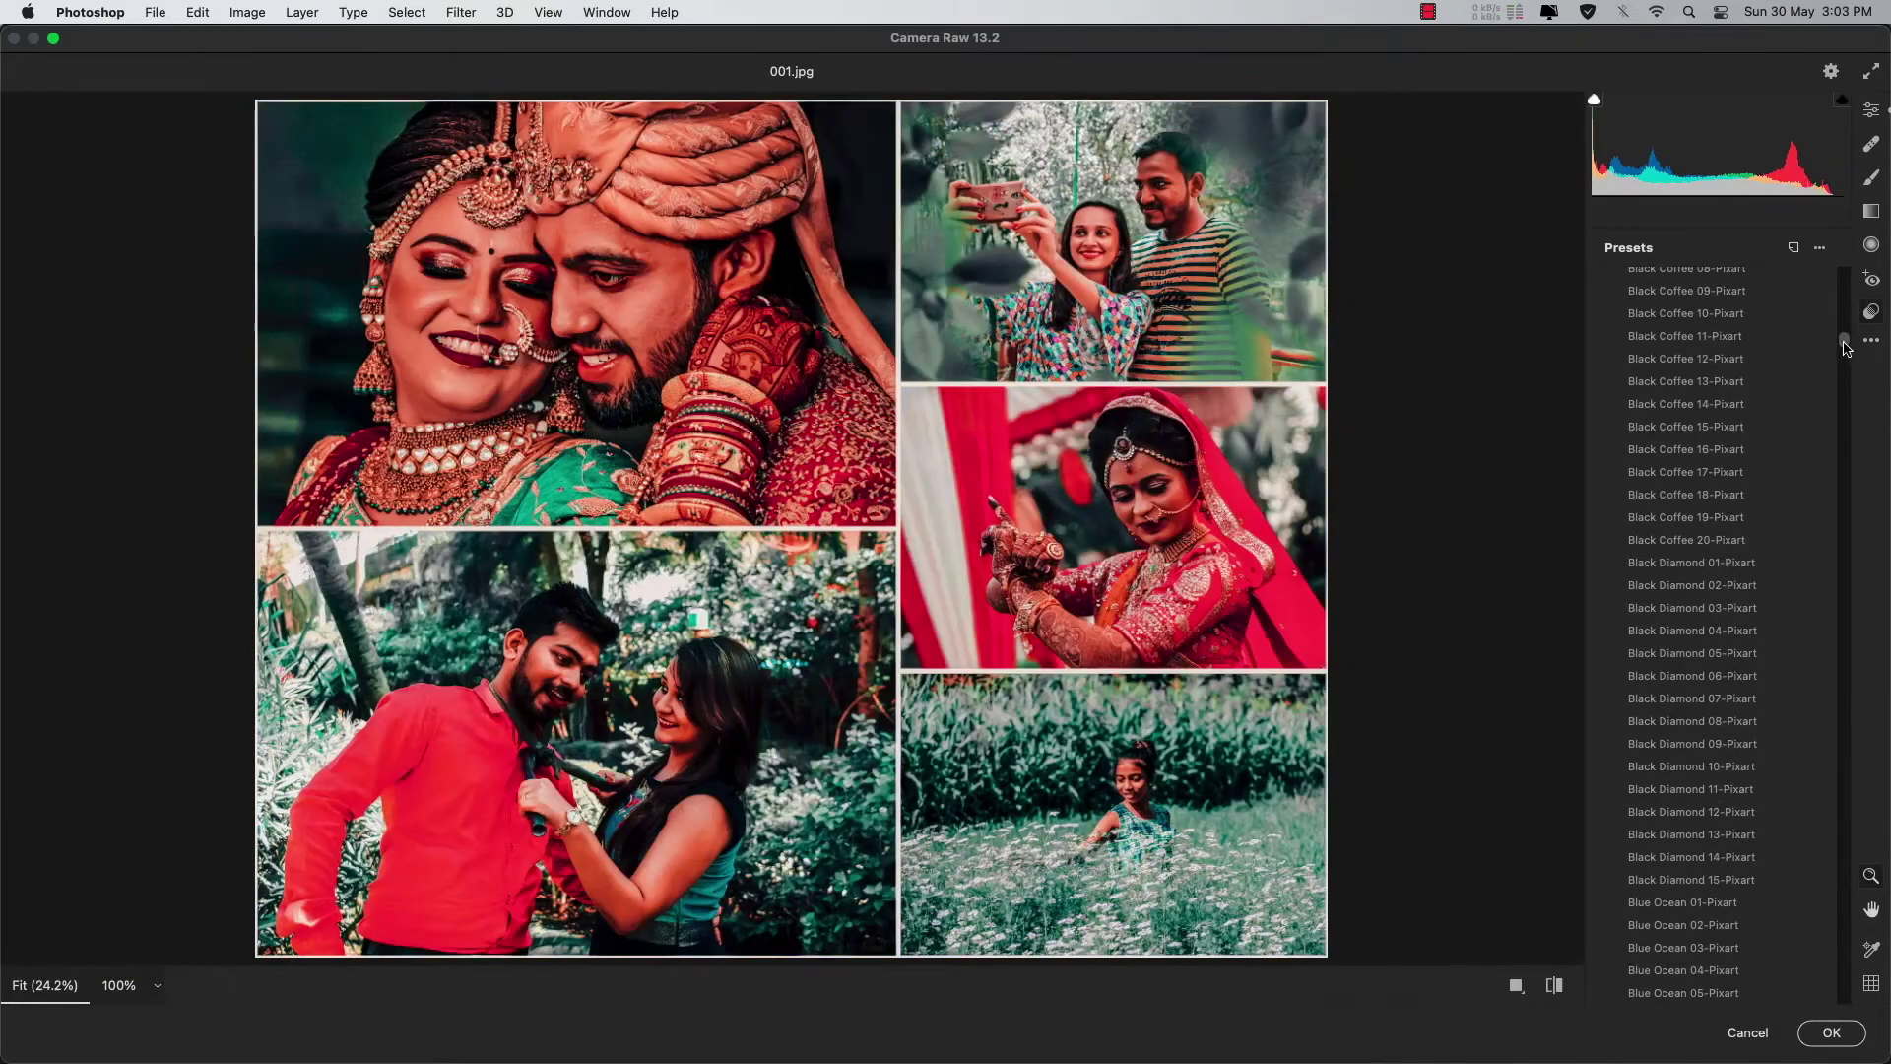
# Step: Preview the Brown Sugar presets on the photo without applying them, including Brown Sugar 11 and 12-Pixart
pyautogui.moveTo(1845, 346); pyautogui.dragTo(1845, 404)
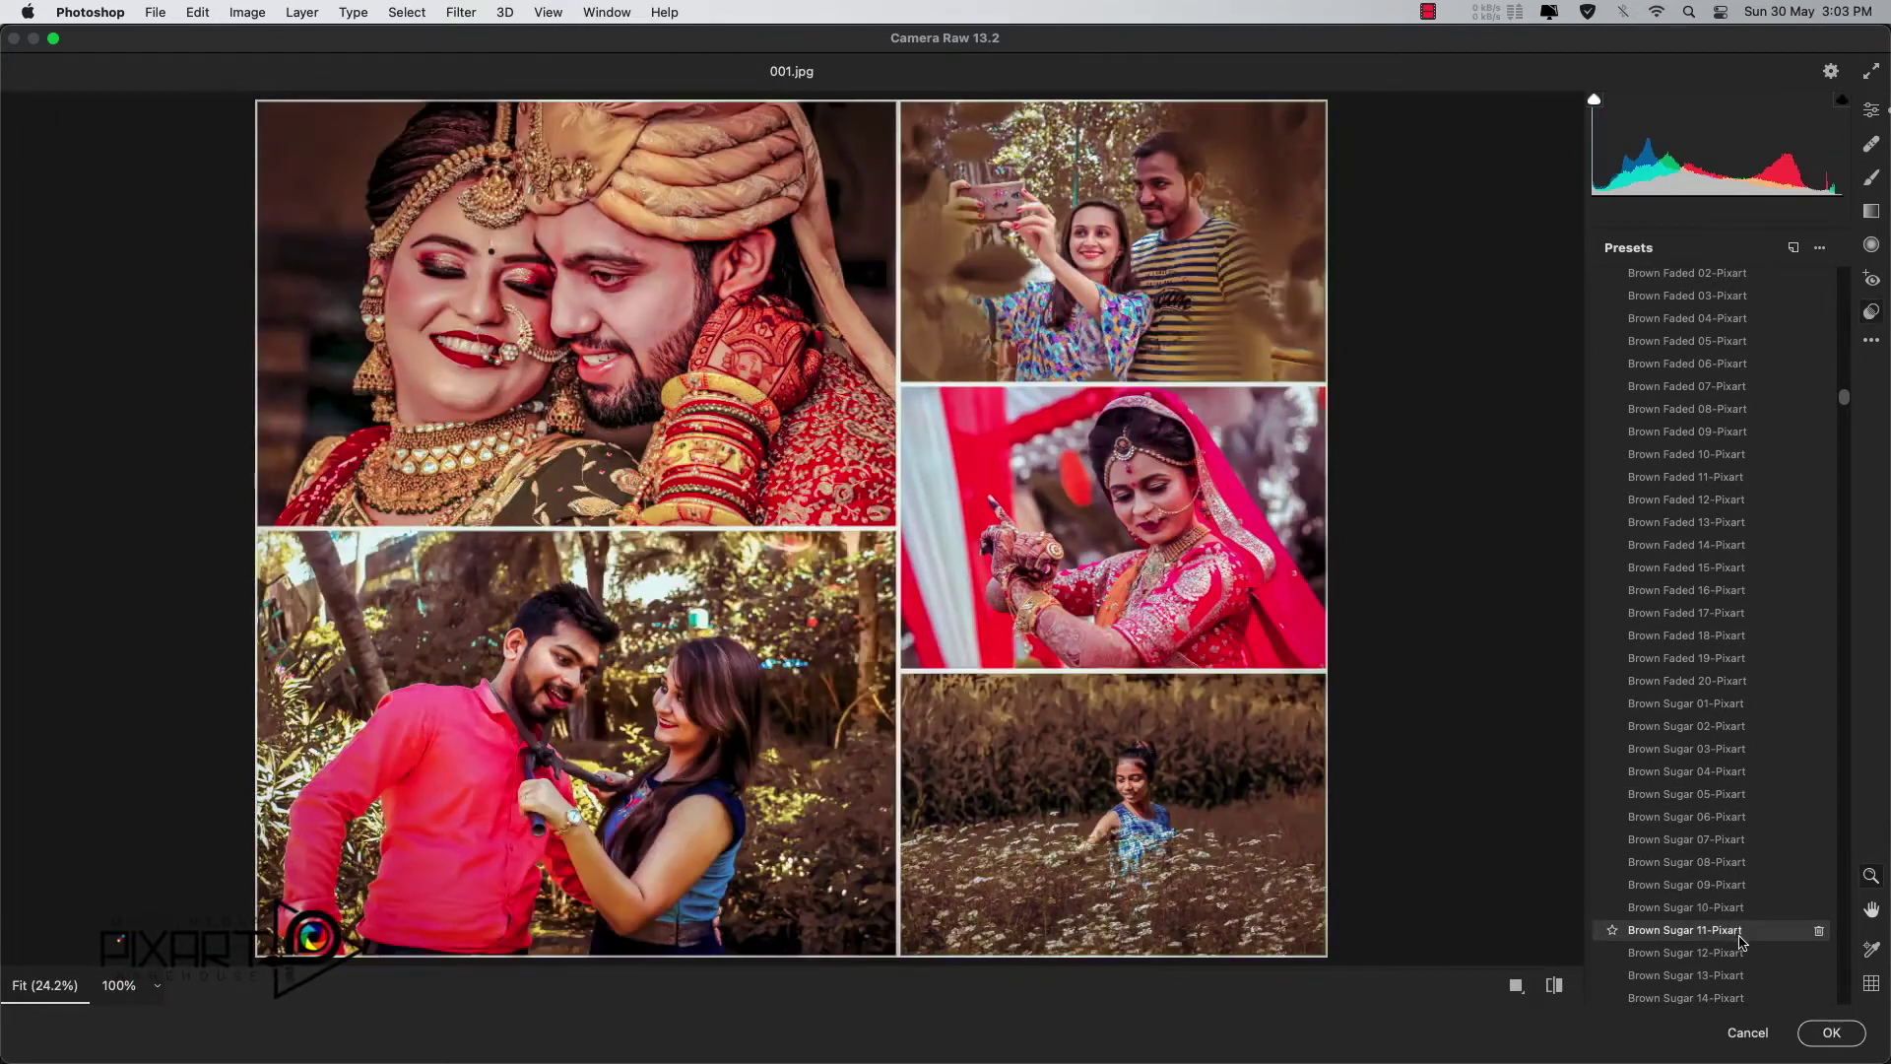
pyautogui.scroll(-1, 1740, 963)
pyautogui.scroll(-7, 1739, 963)
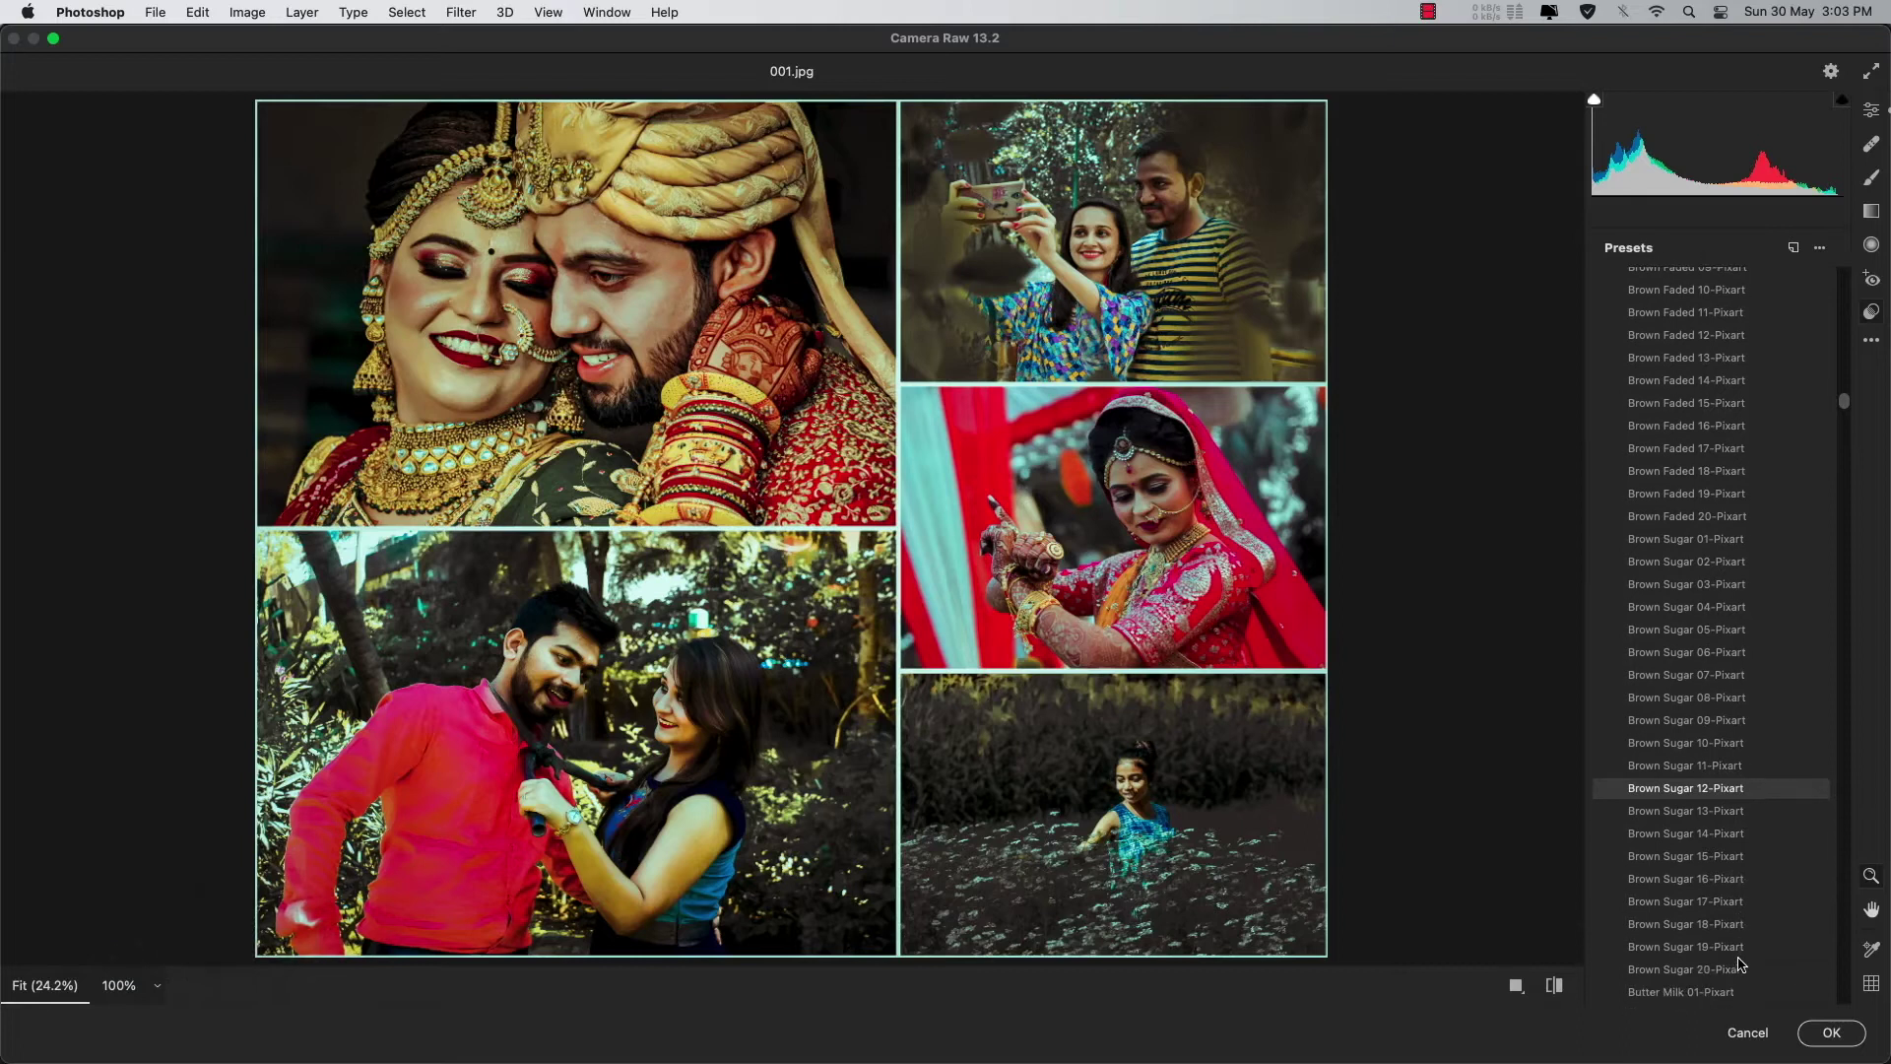
pyautogui.scroll(-5, 1739, 963)
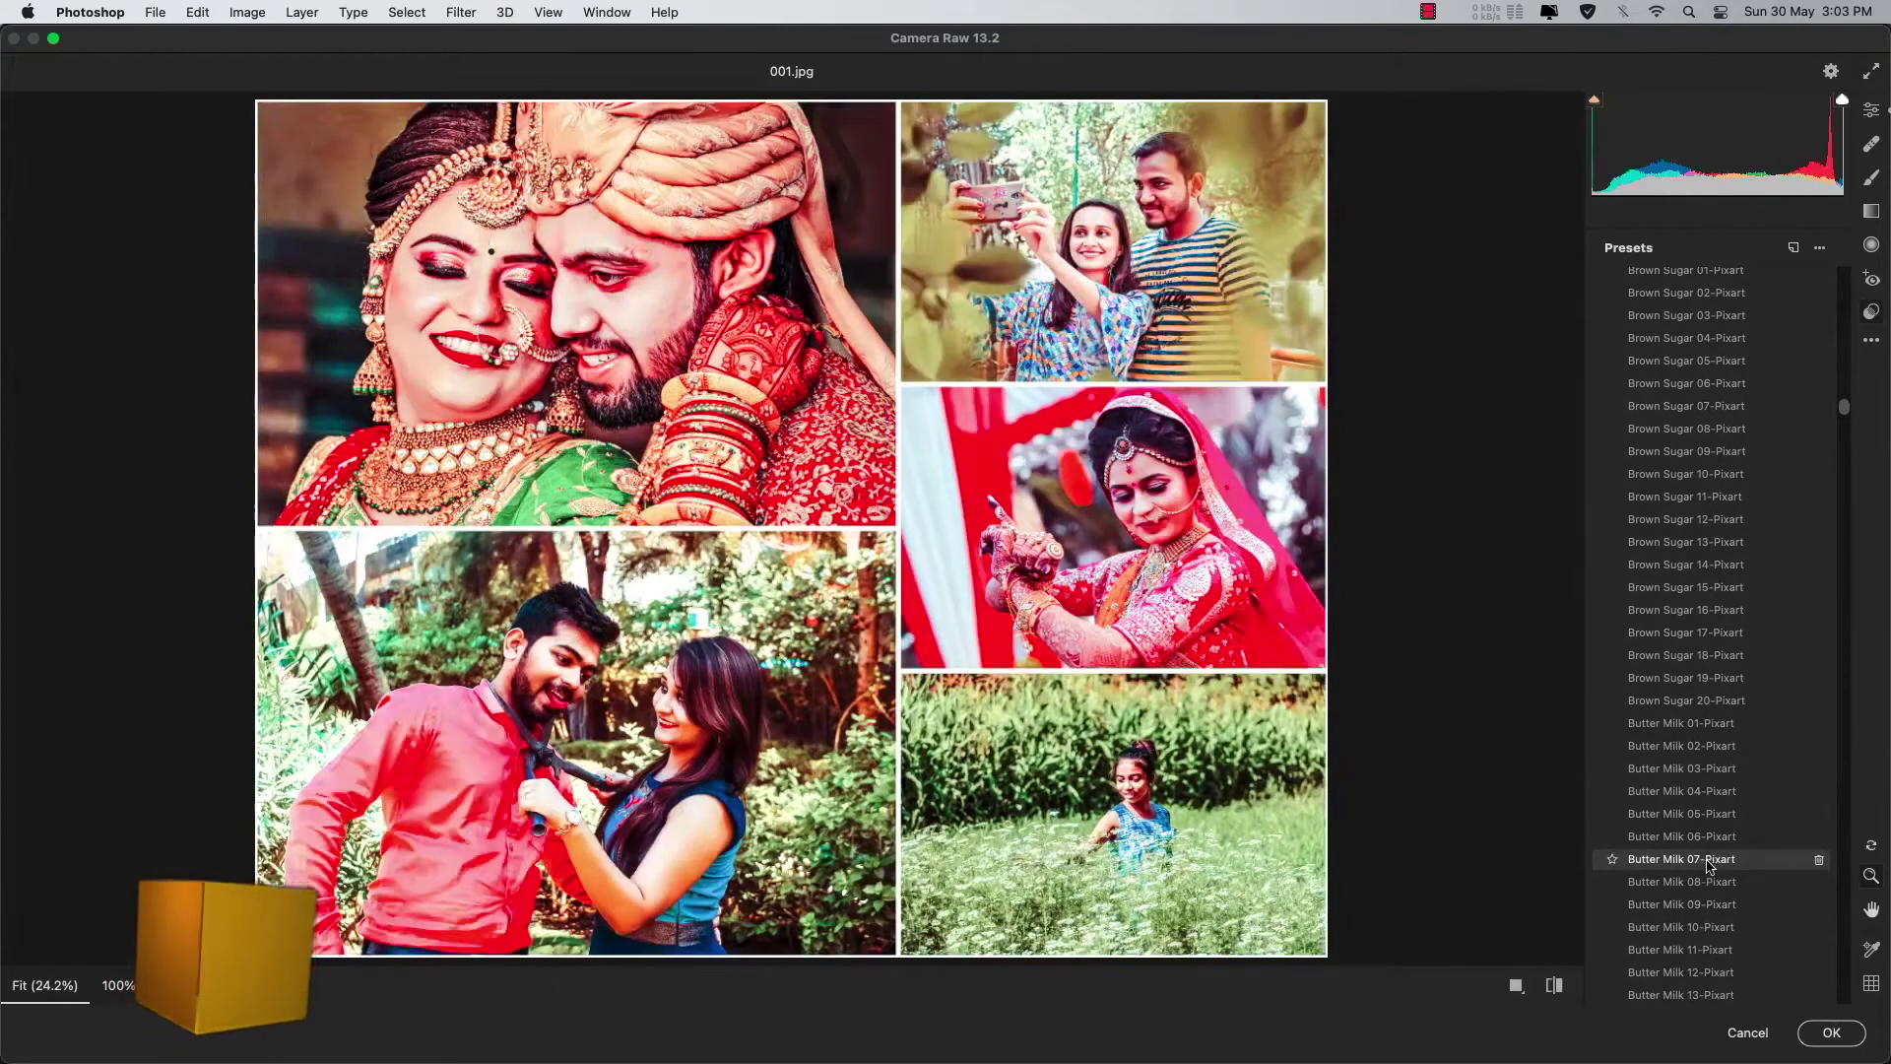
# Step: Preview Butter Milk and Caramel presets without applying them, including Butter Milk 10 and 17 and Caramel 03 and 09-Pixart
pyautogui.scroll(-3, 1733, 857)
pyautogui.scroll(-6, 1735, 860)
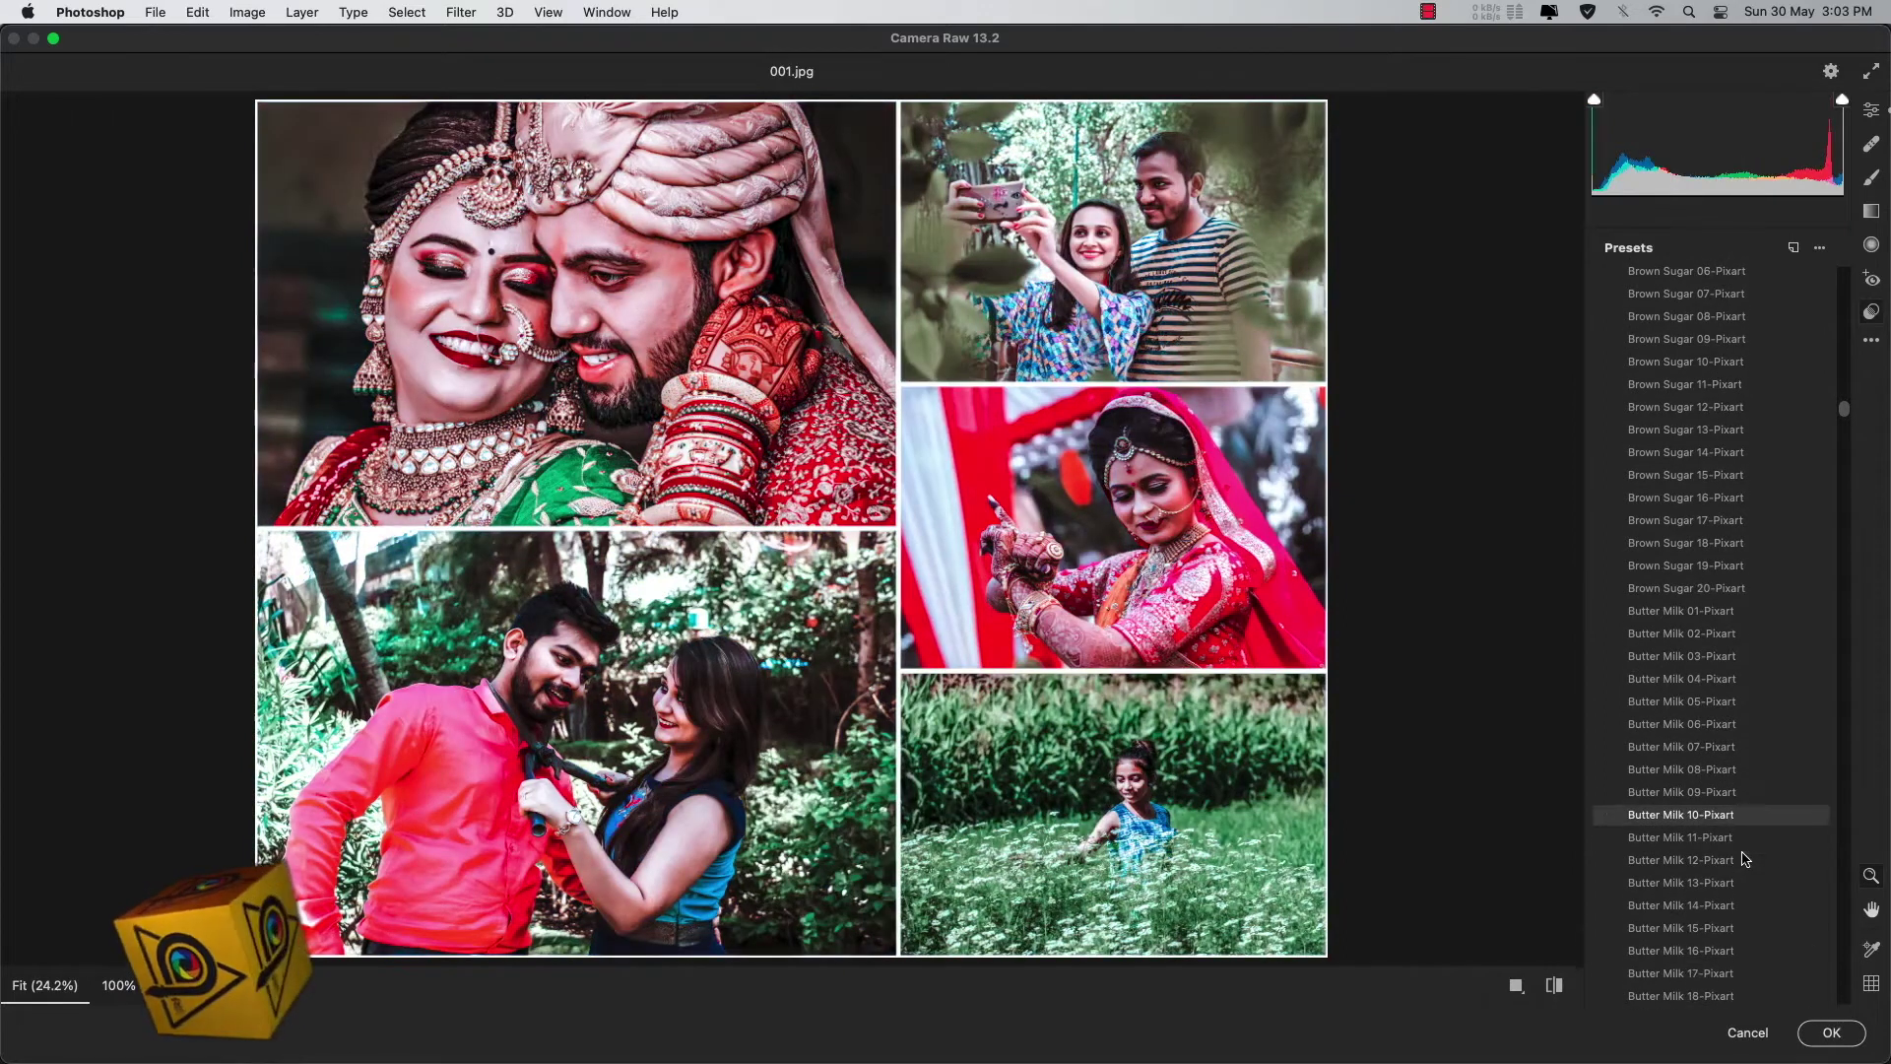
pyautogui.scroll(-6, 1734, 899)
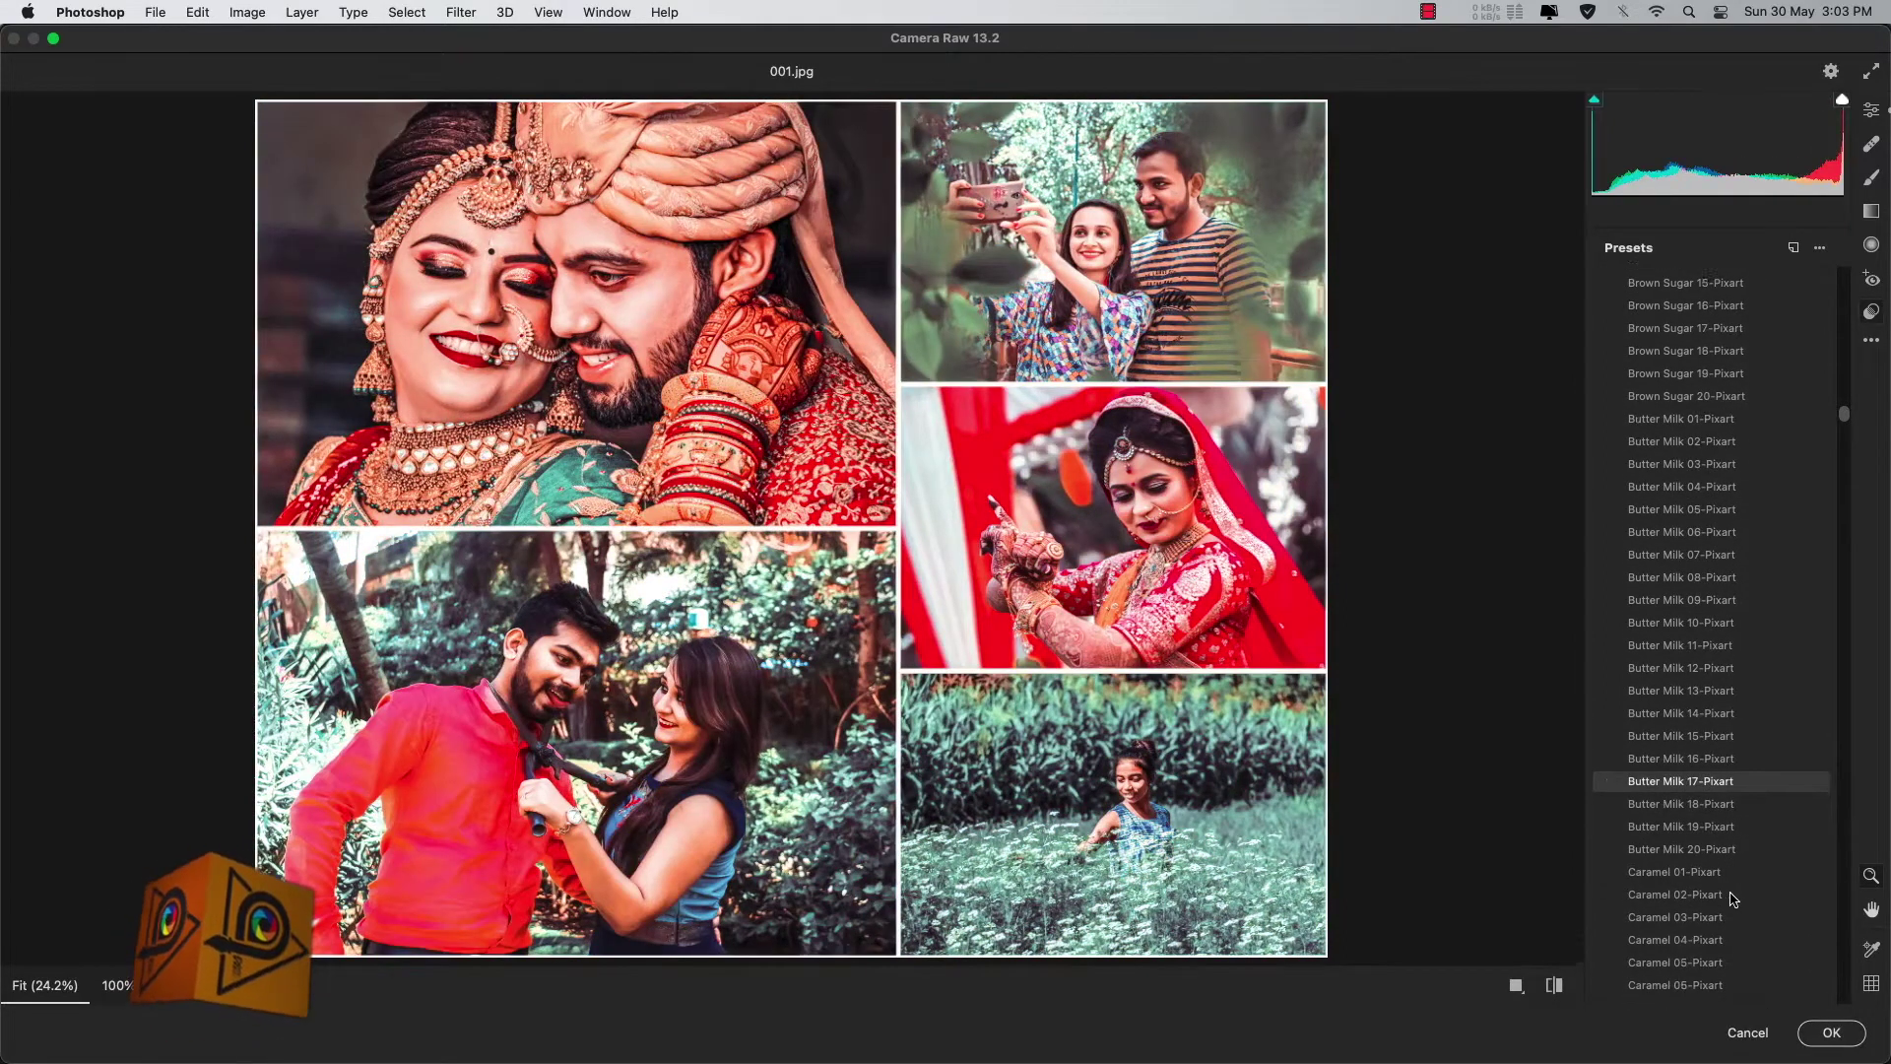
pyautogui.scroll(-6, 1710, 881)
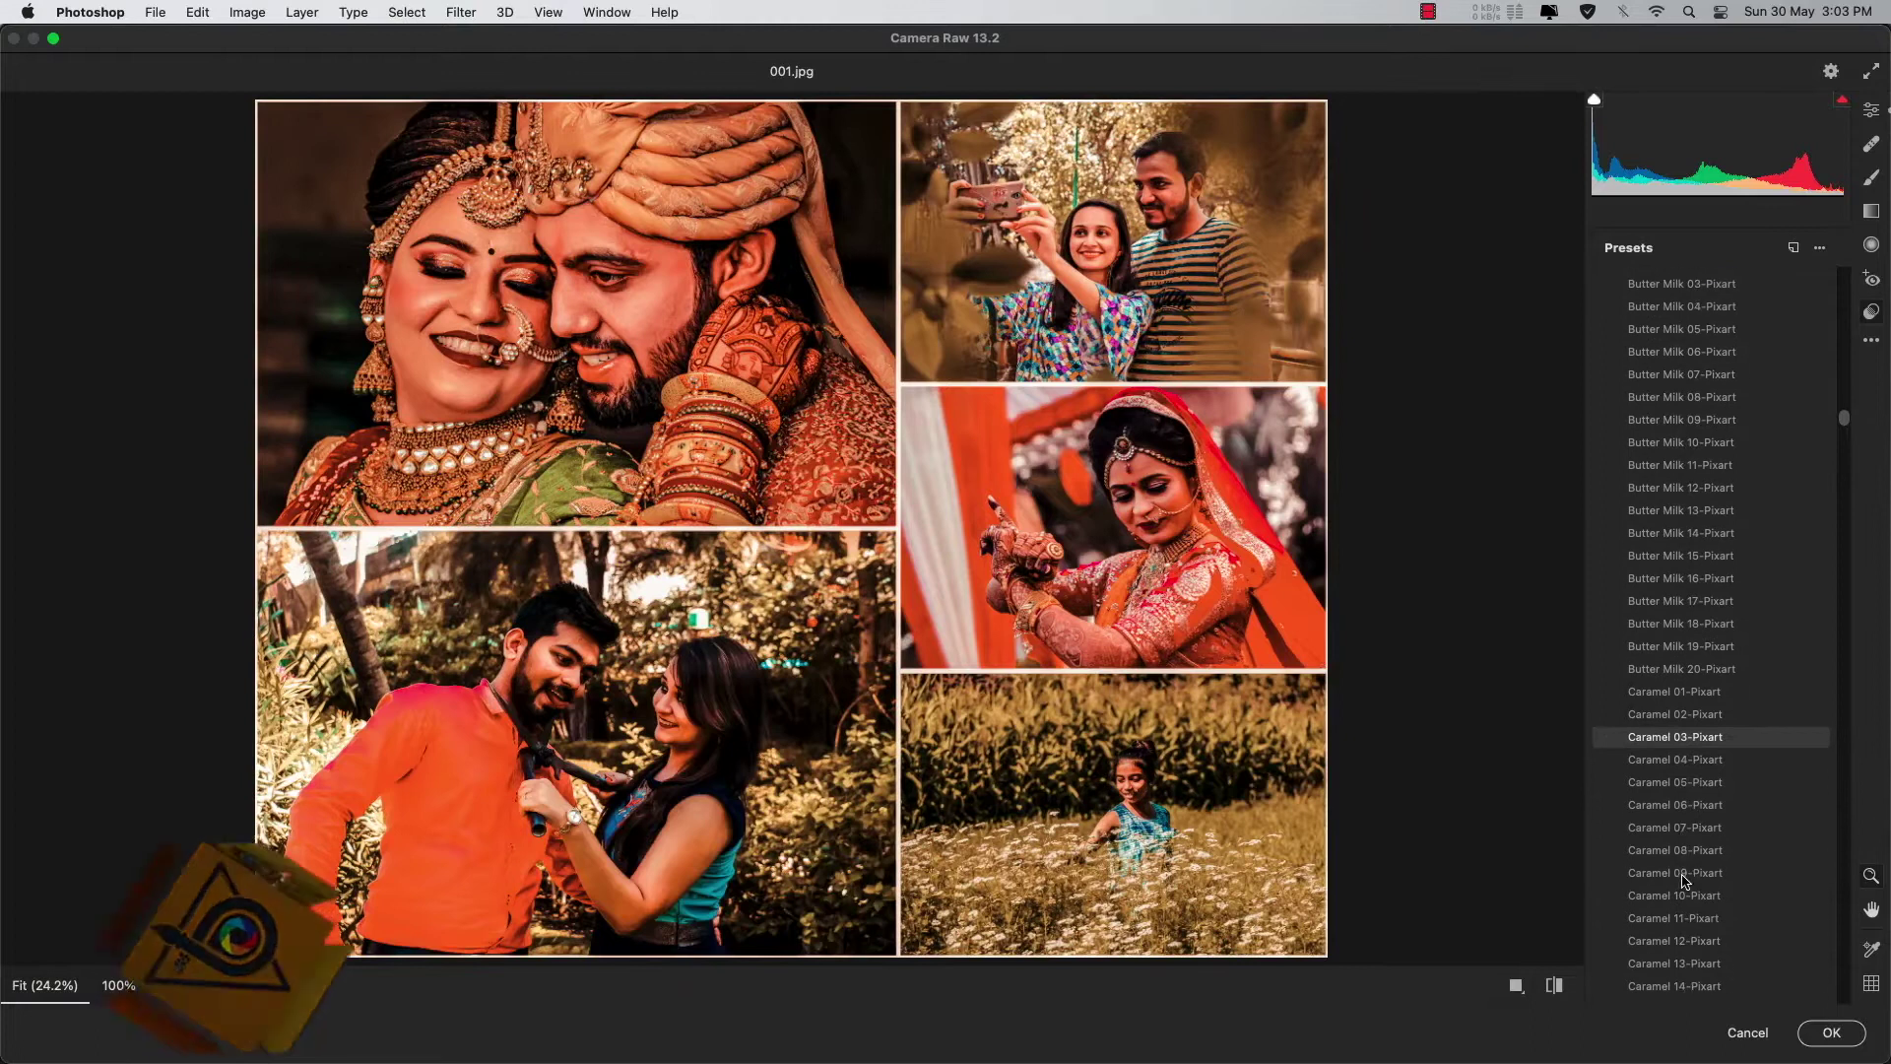
pyautogui.scroll(-6, 1736, 880)
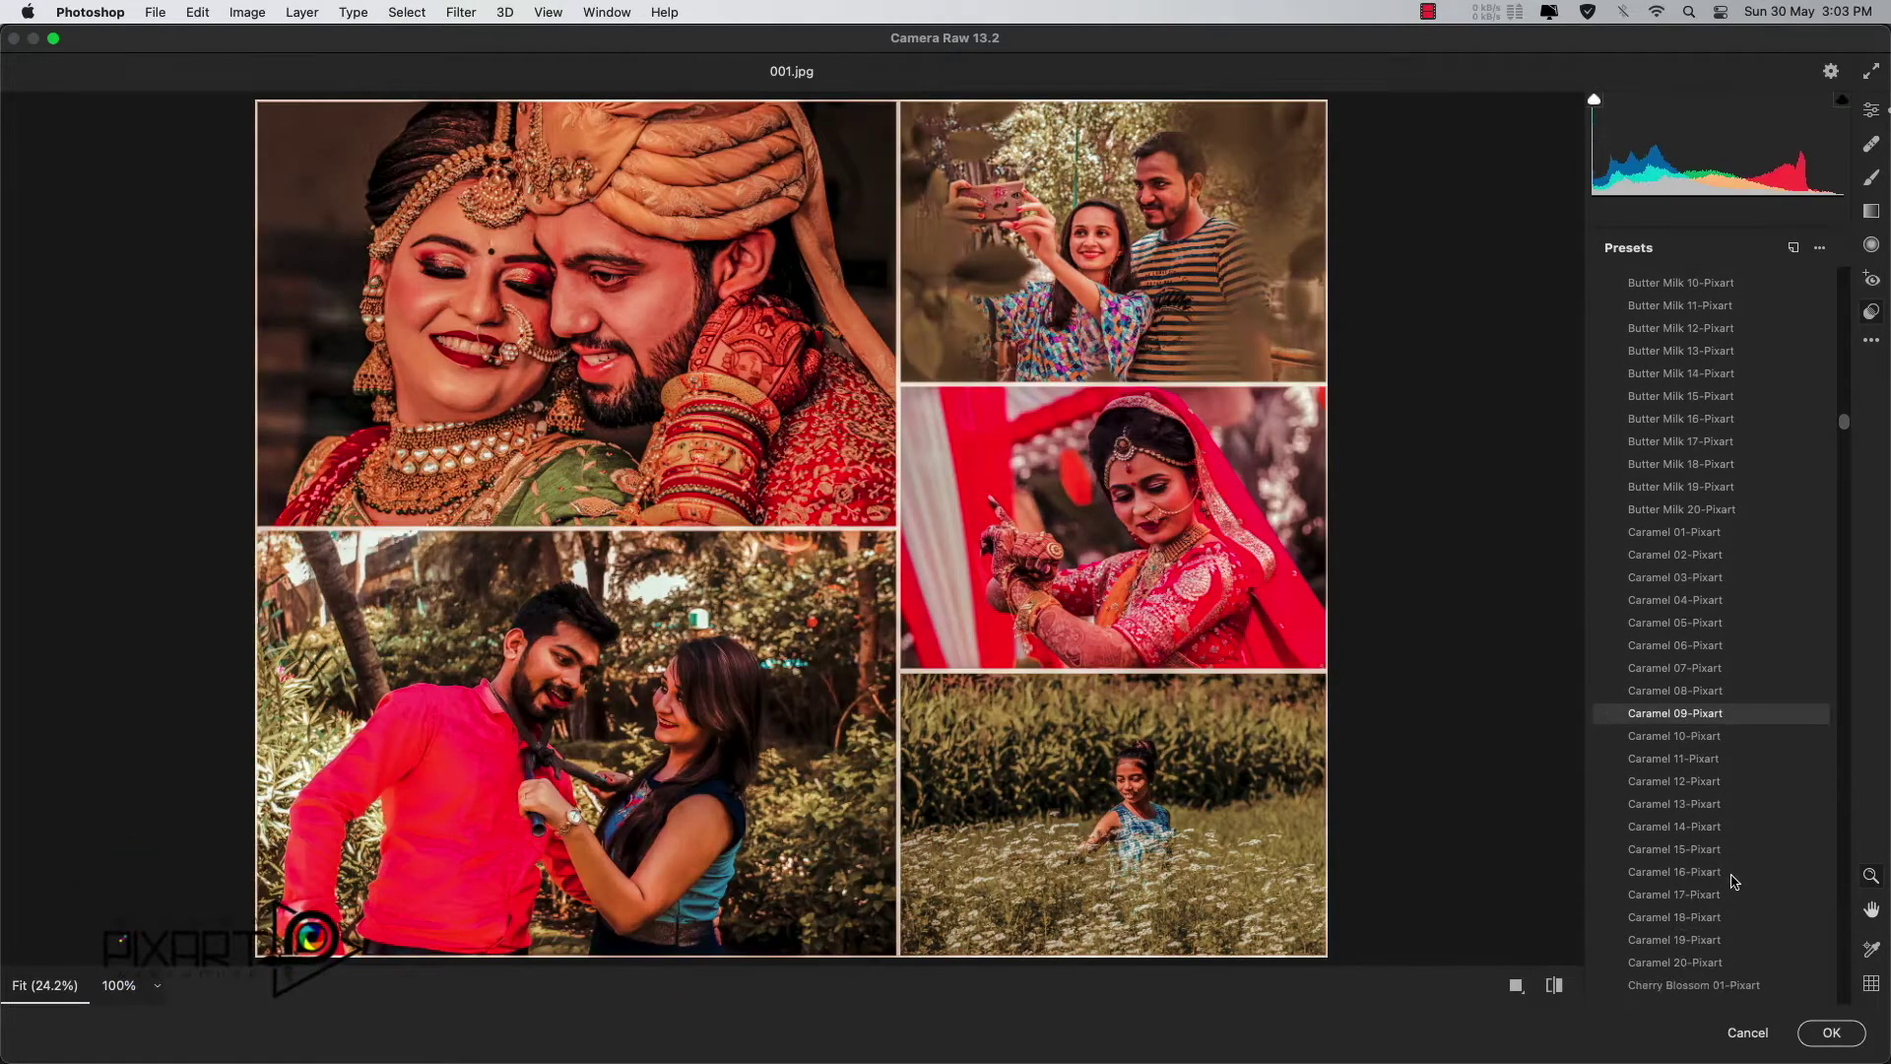
# Step: Preview the Cherry Blossom presets on the photo without applying them, including Cherry Blossom 06-Pixart
pyautogui.scroll(-5, 1731, 894)
pyautogui.scroll(-6, 1734, 921)
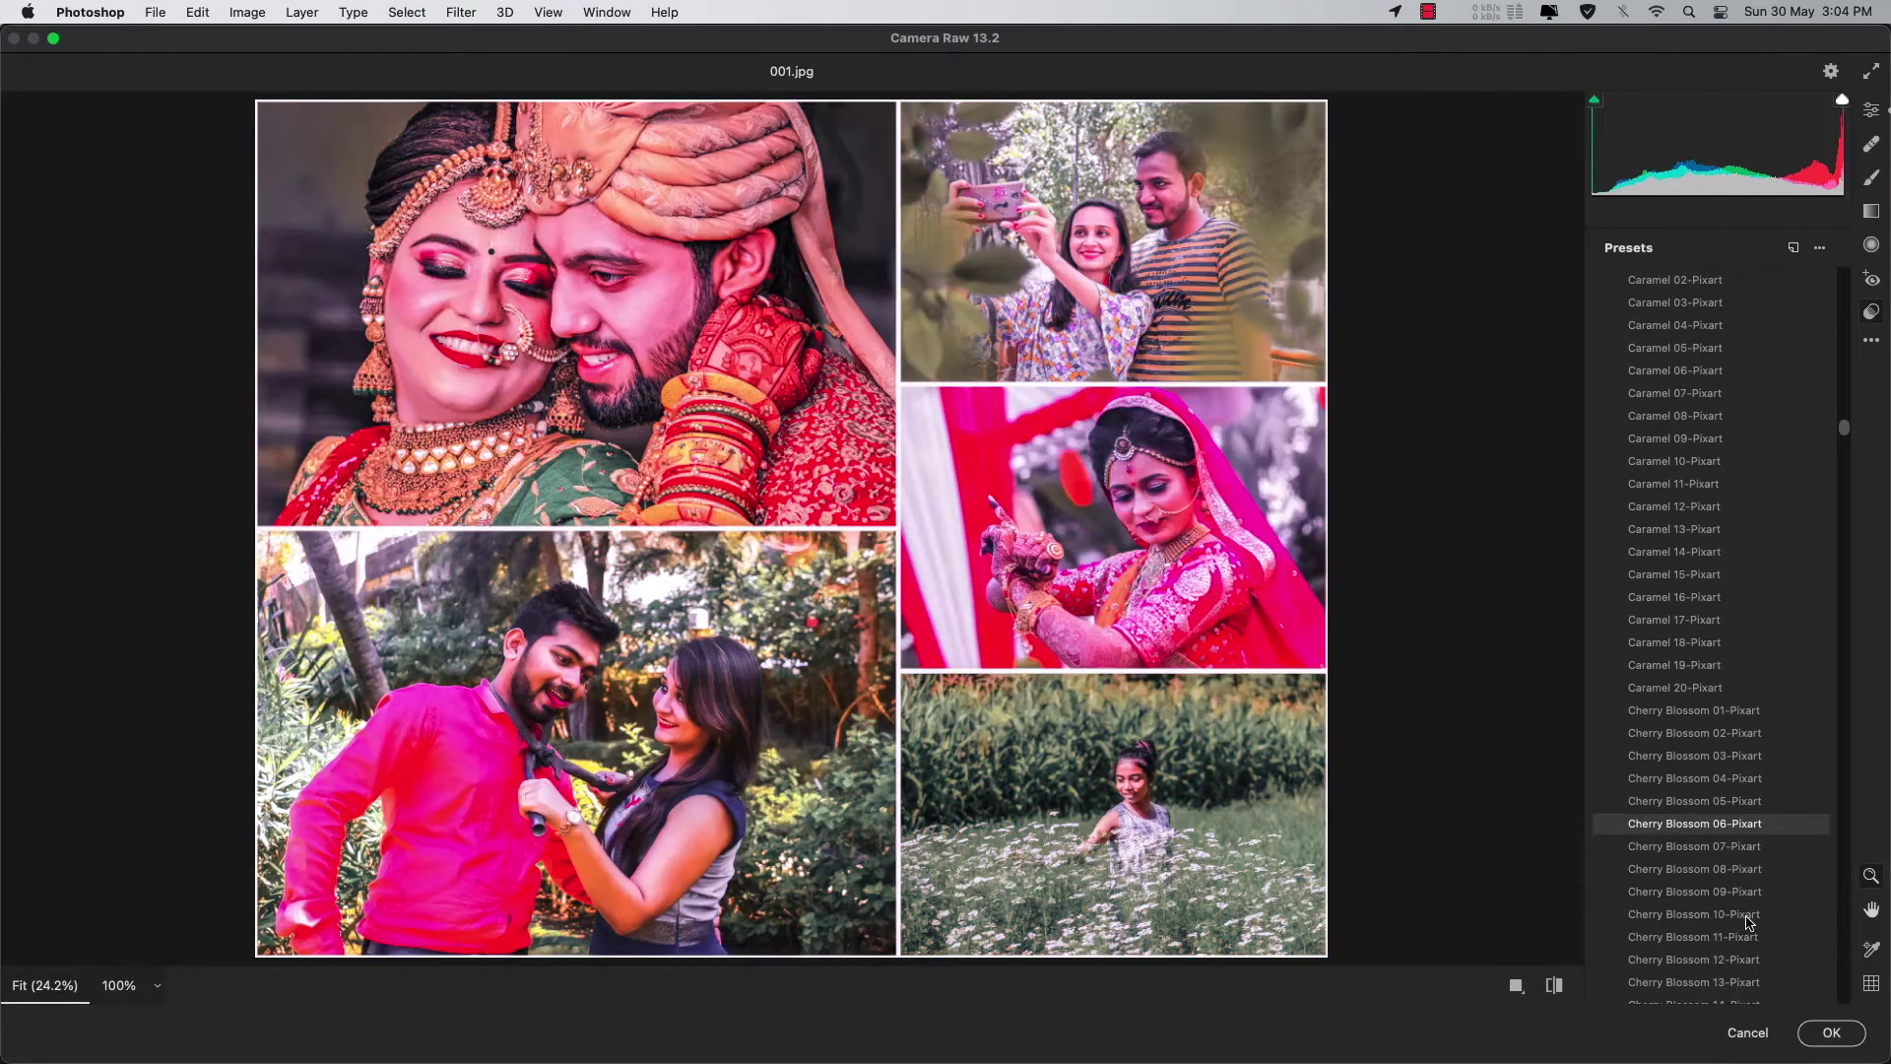
pyautogui.scroll(-7, 1724, 923)
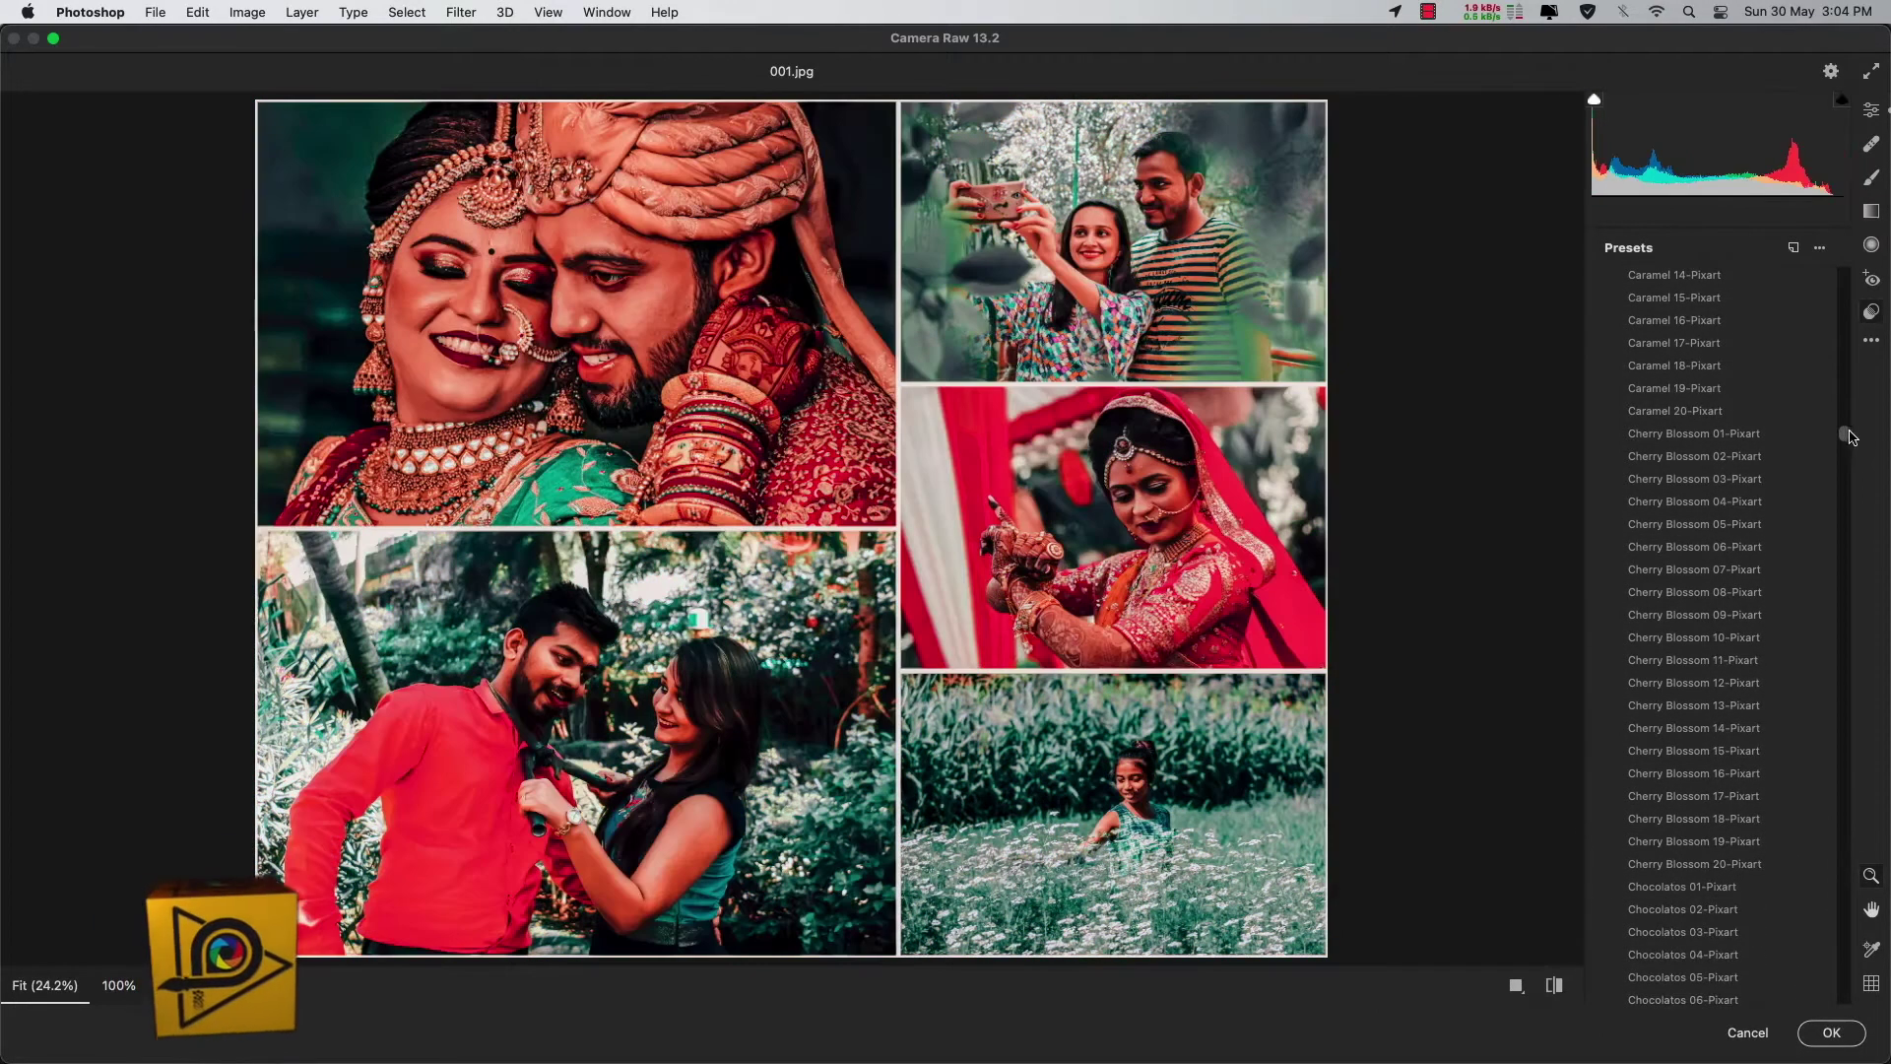
# Step: Preview Deep Tones and Dreamy Blogger presets without applying them, including Deep Tones 14 and Dreamy Blogger 02-Pixart
pyautogui.moveTo(1844, 429); pyautogui.dragTo(1844, 510)
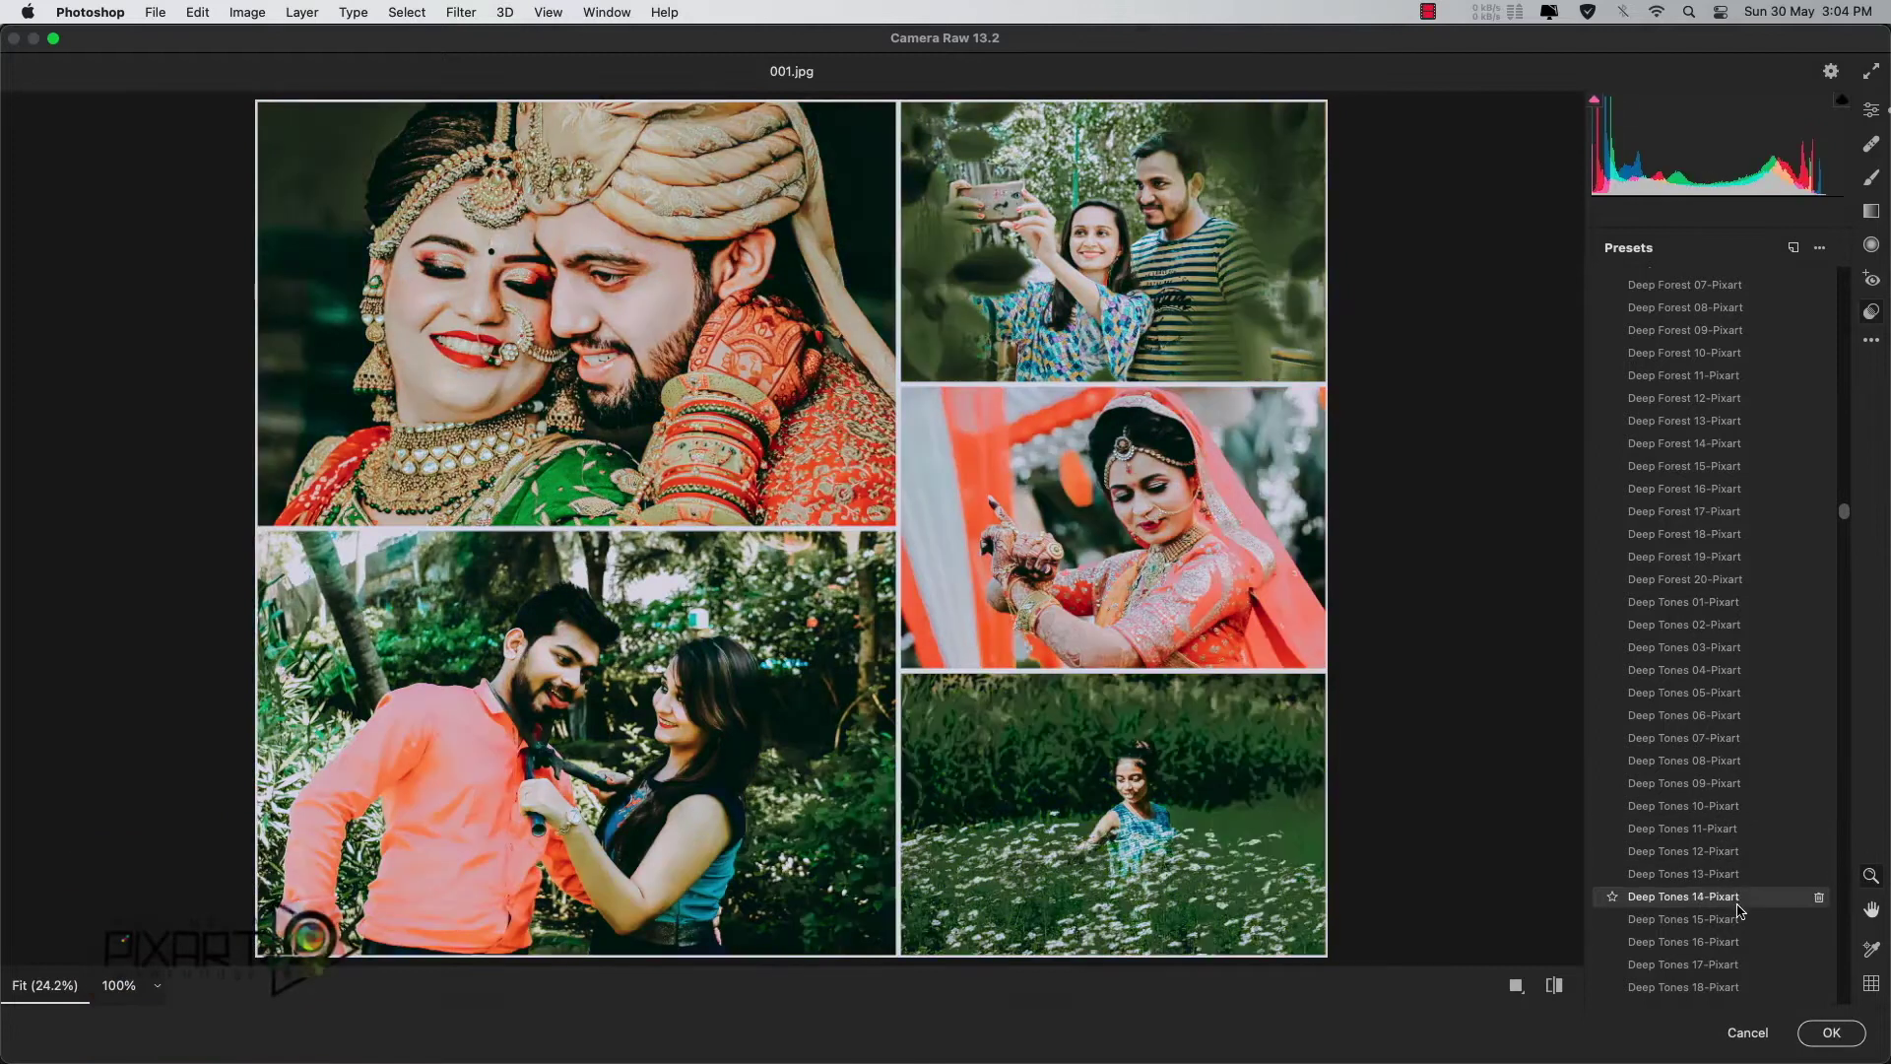
pyautogui.scroll(-2, 1743, 944)
pyautogui.scroll(-4, 1744, 944)
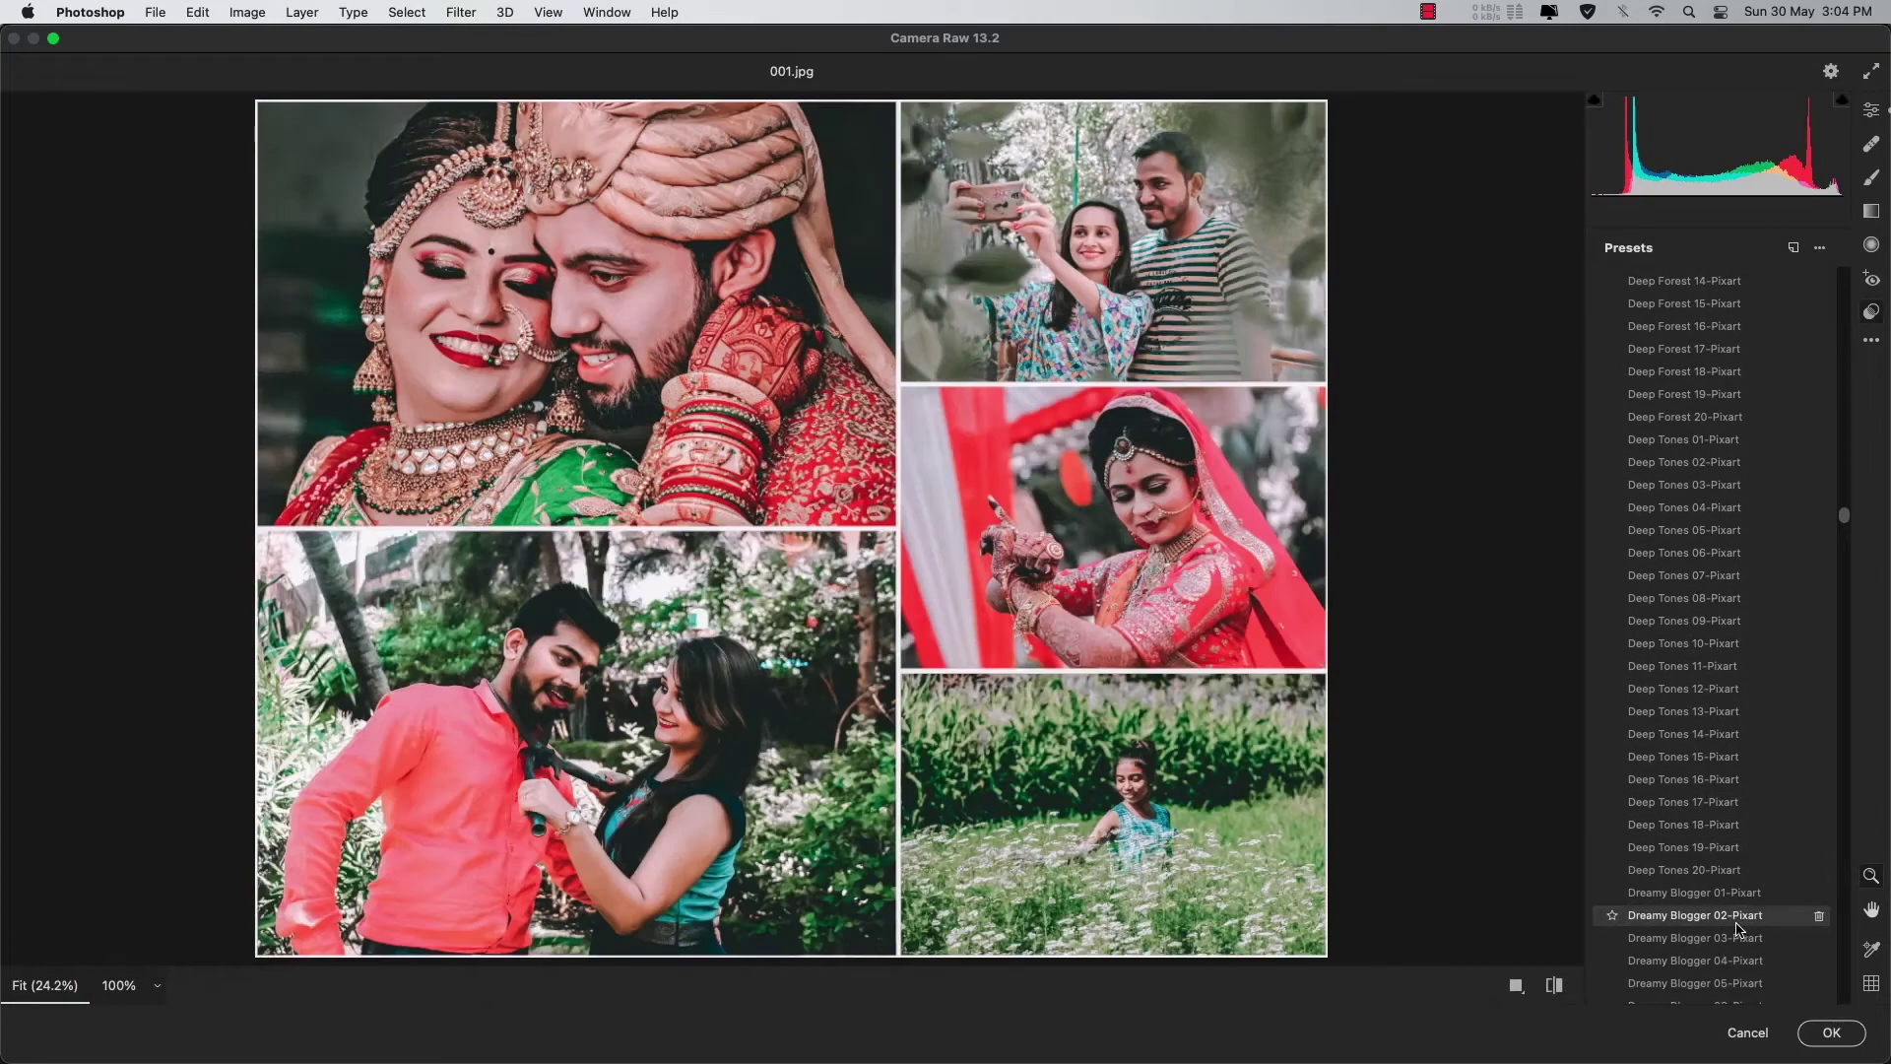
pyautogui.scroll(-1, 1771, 922)
# Step: Preview Lifestyle Cappuccino and Mukbang presets without applying them, including Lifestyle Cappuccino 03 and Mukbang 05-Pixart
pyautogui.moveTo(1843, 515); pyautogui.dragTo(1842, 663)
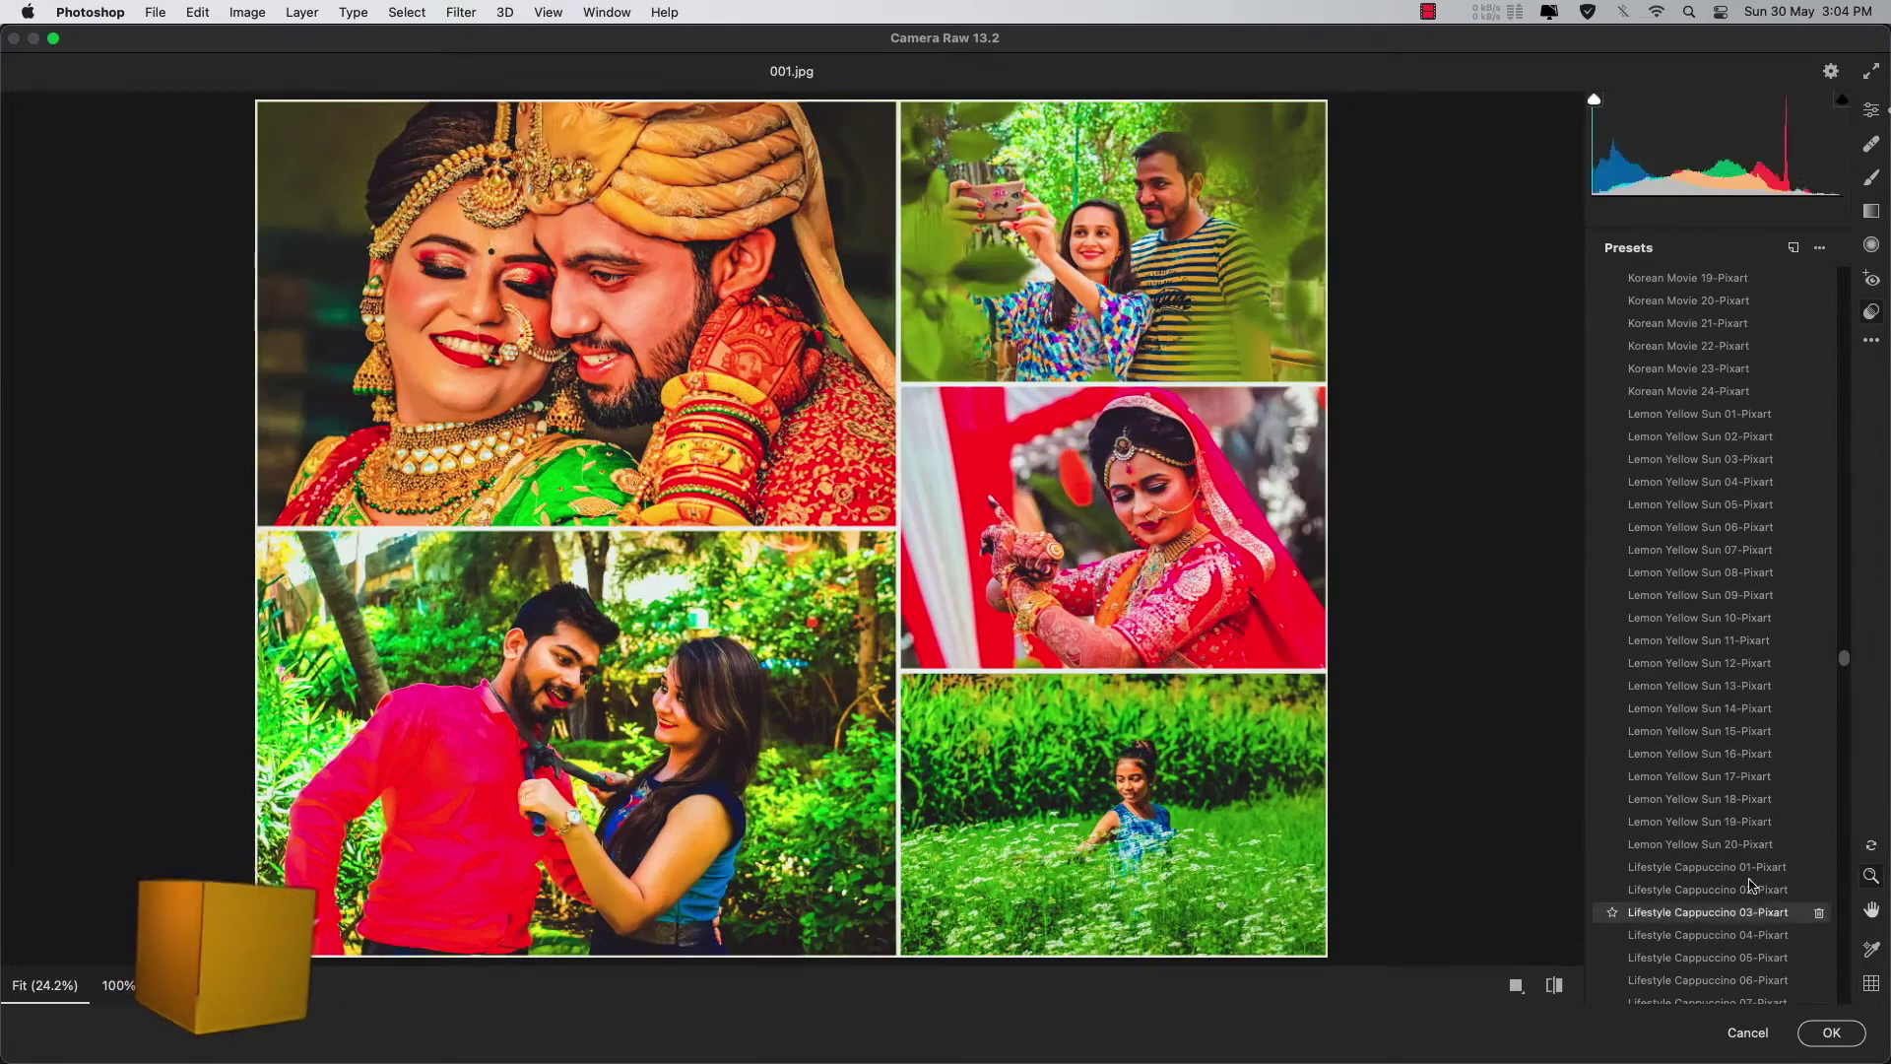
pyautogui.scroll(-2, 1739, 926)
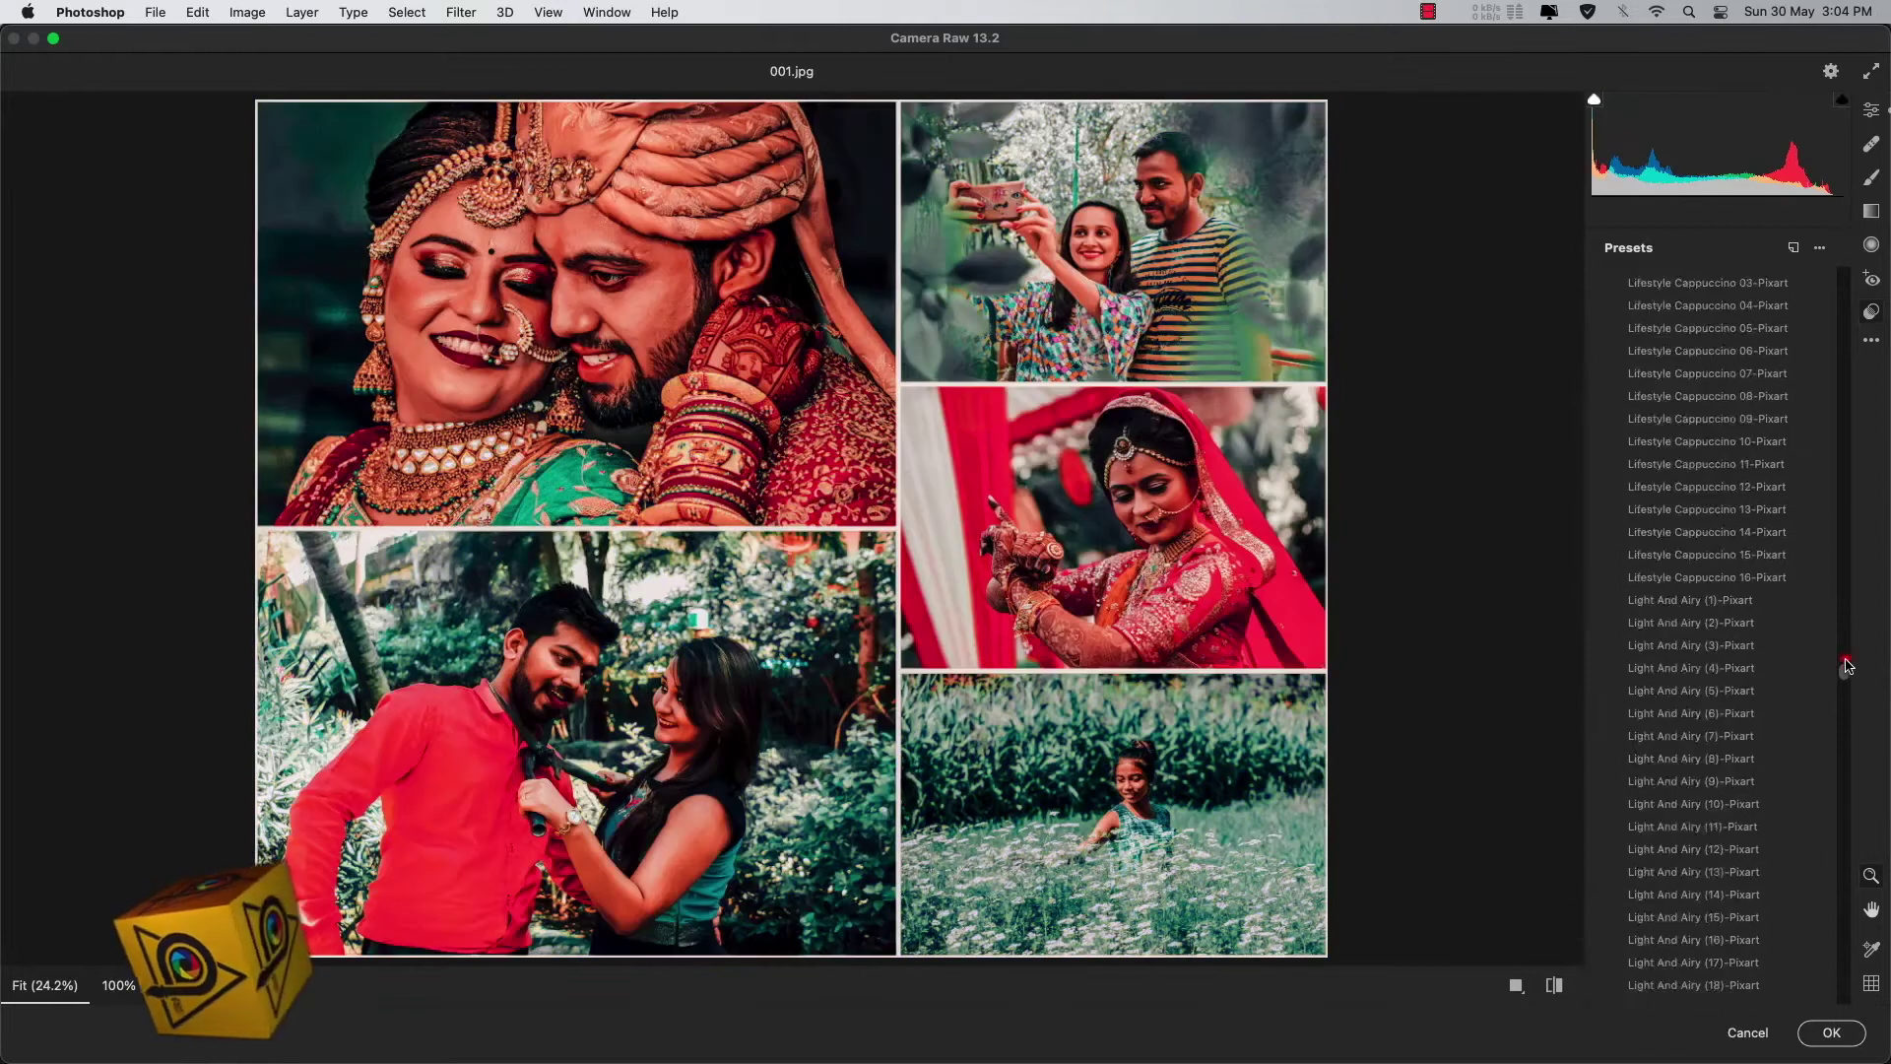
pyautogui.moveTo(1845, 655); pyautogui.dragTo(1845, 747)
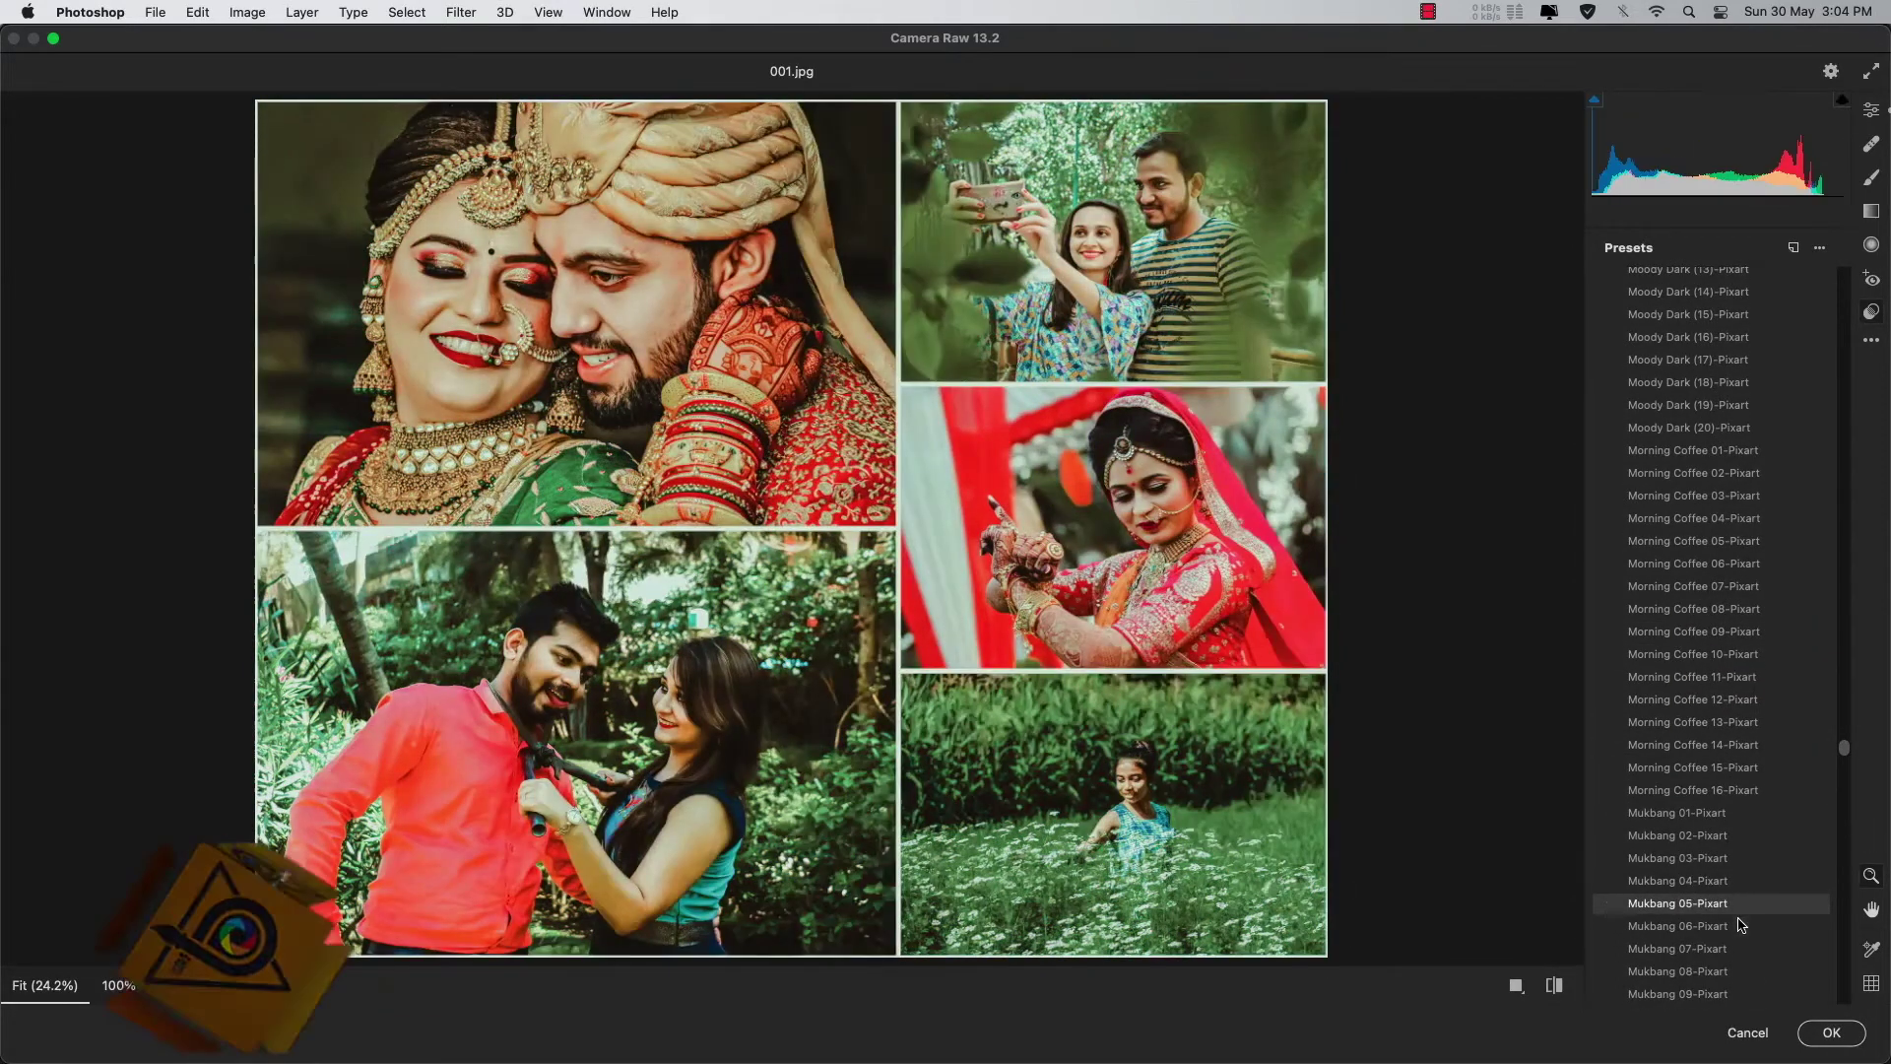
# Step: Preview Phoniex and Raja Ampat presets on the photo, including Phoniex (16), Phoniex (19) and Raja Ampat (1)-Pixart
pyautogui.moveTo(1845, 747); pyautogui.dragTo(1846, 843)
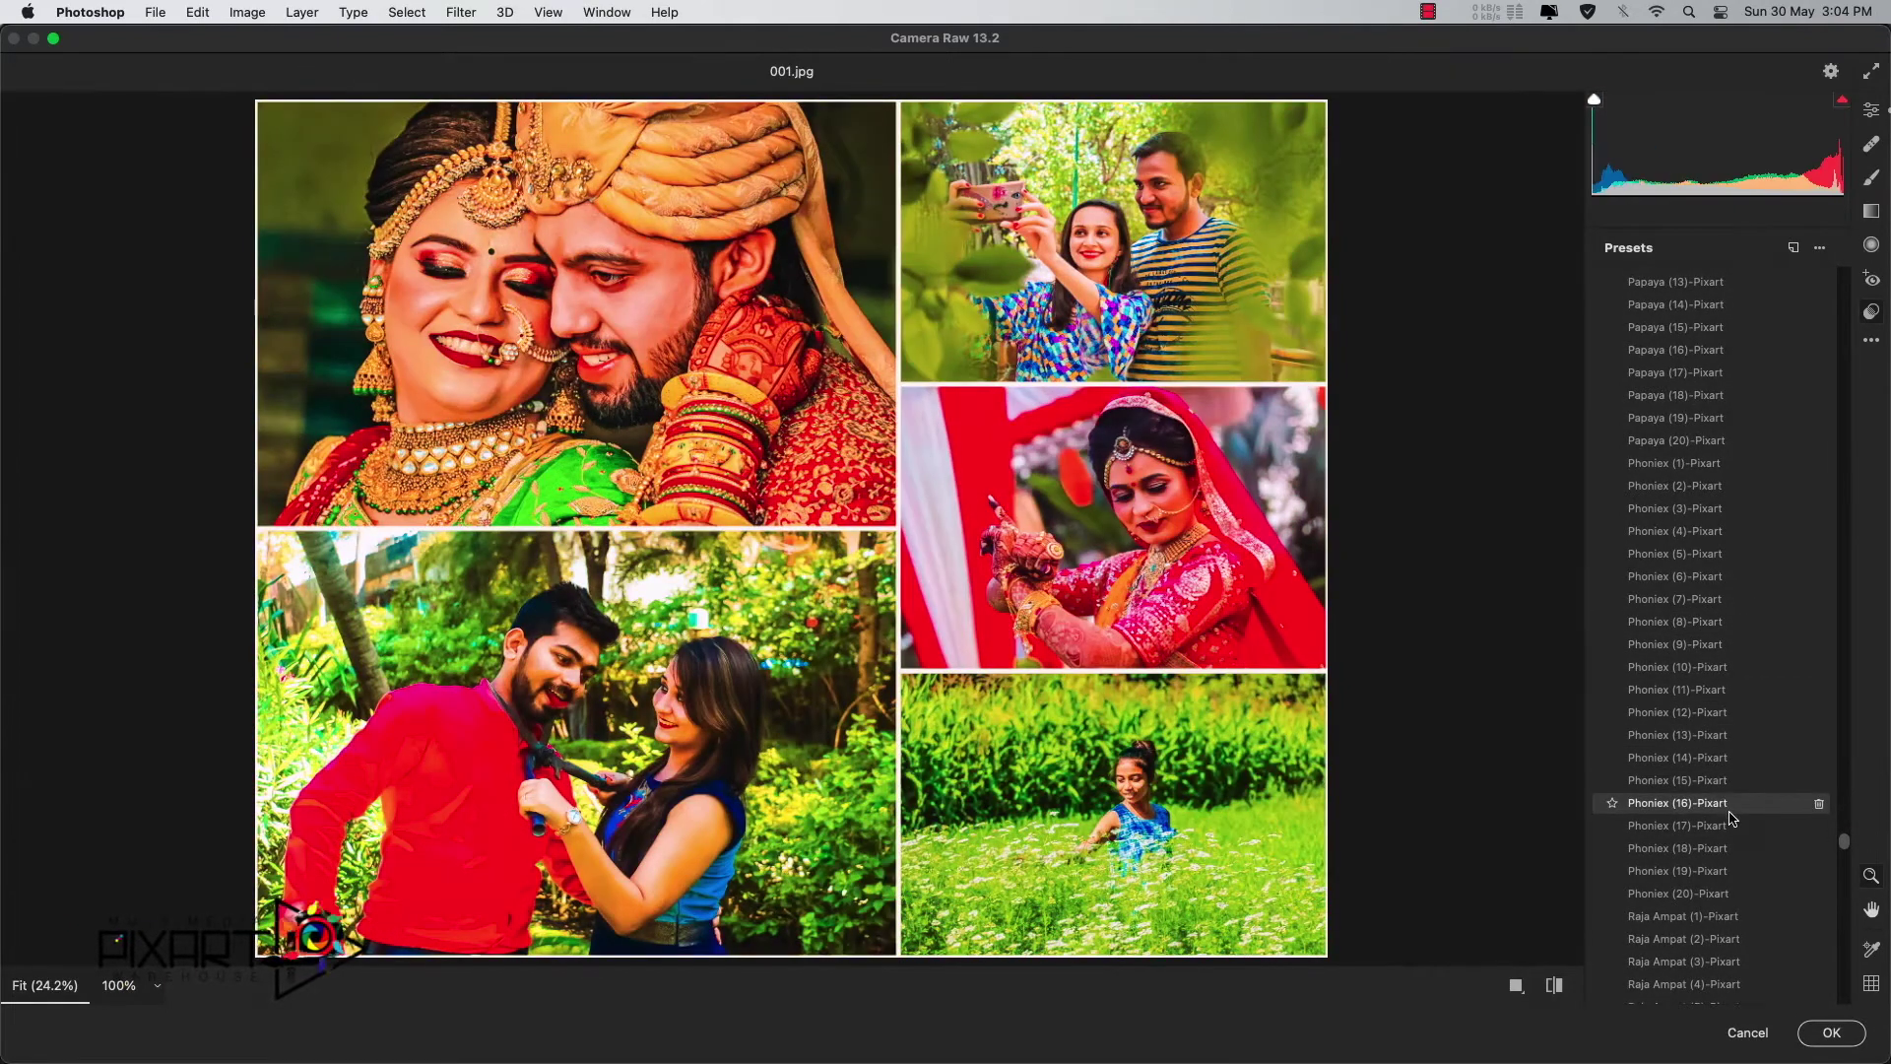
pyautogui.click(1729, 812)
pyautogui.scroll(-1, 1729, 812)
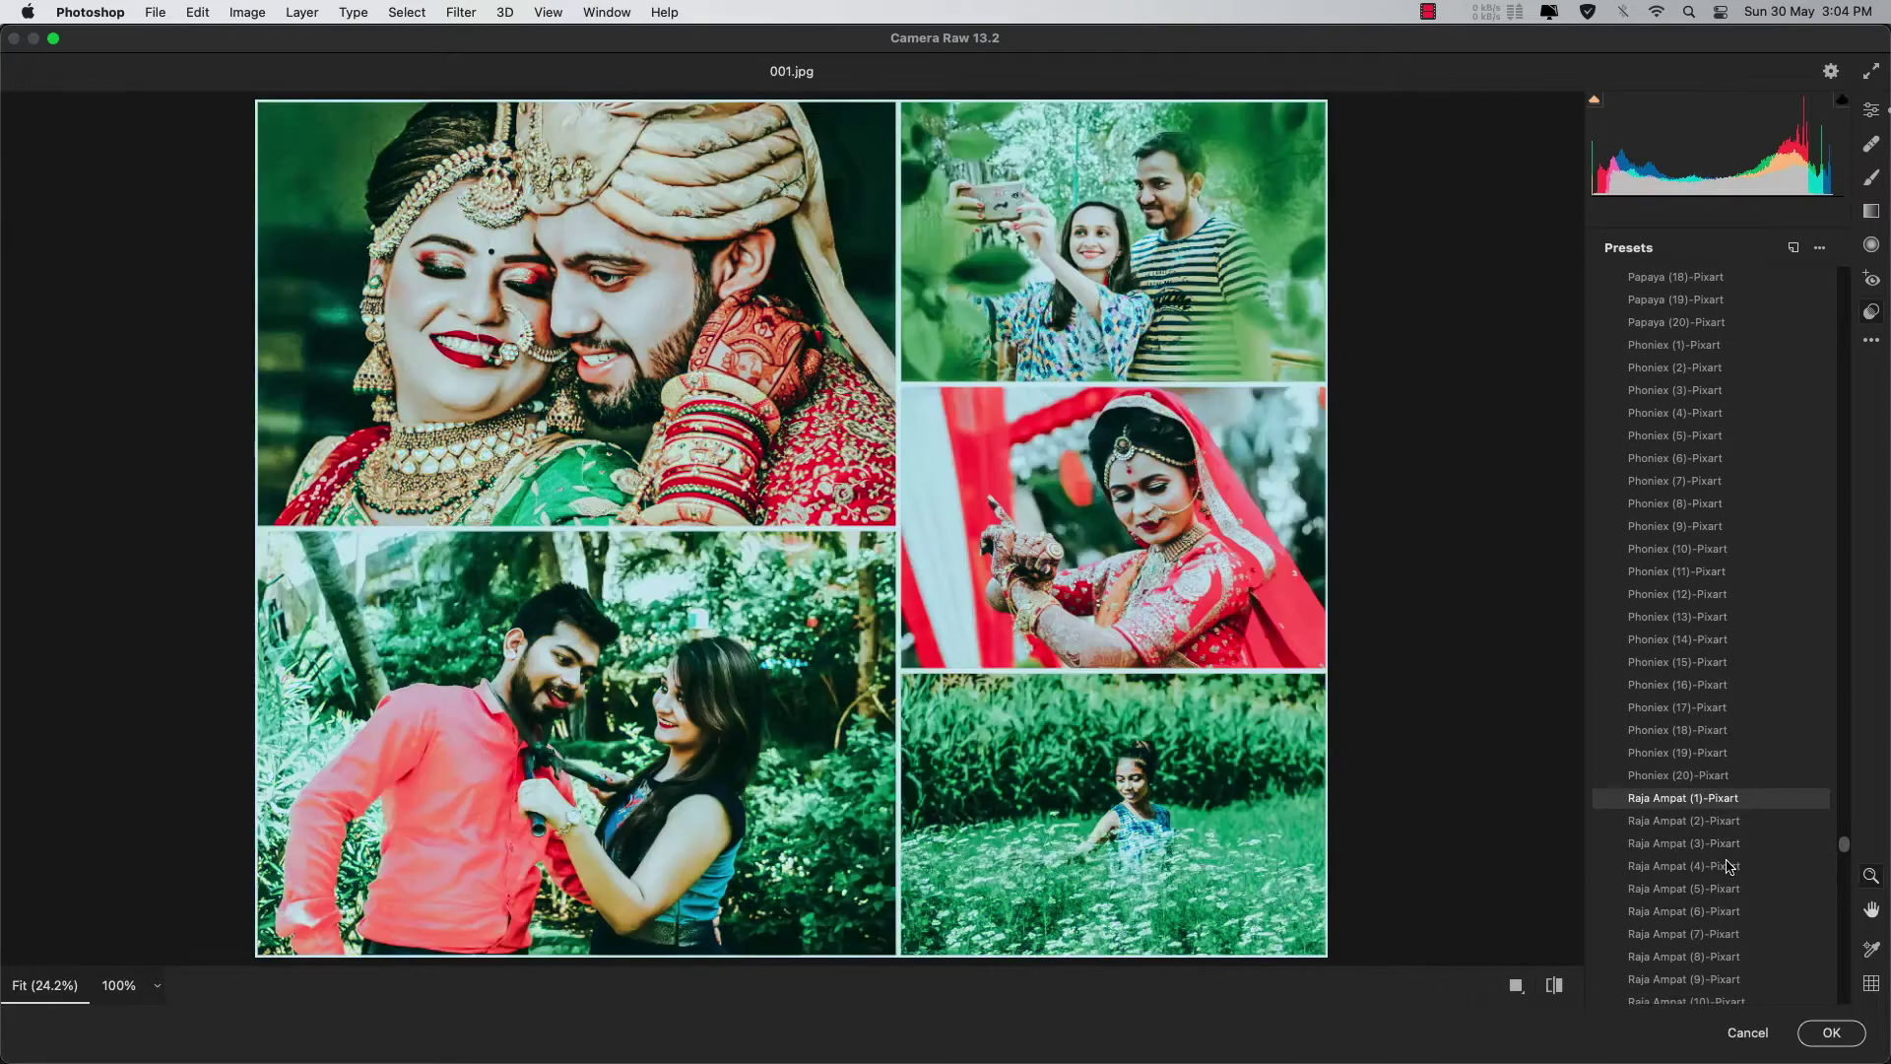
pyautogui.click(1675, 842)
pyautogui.scroll(-3, 1655, 749)
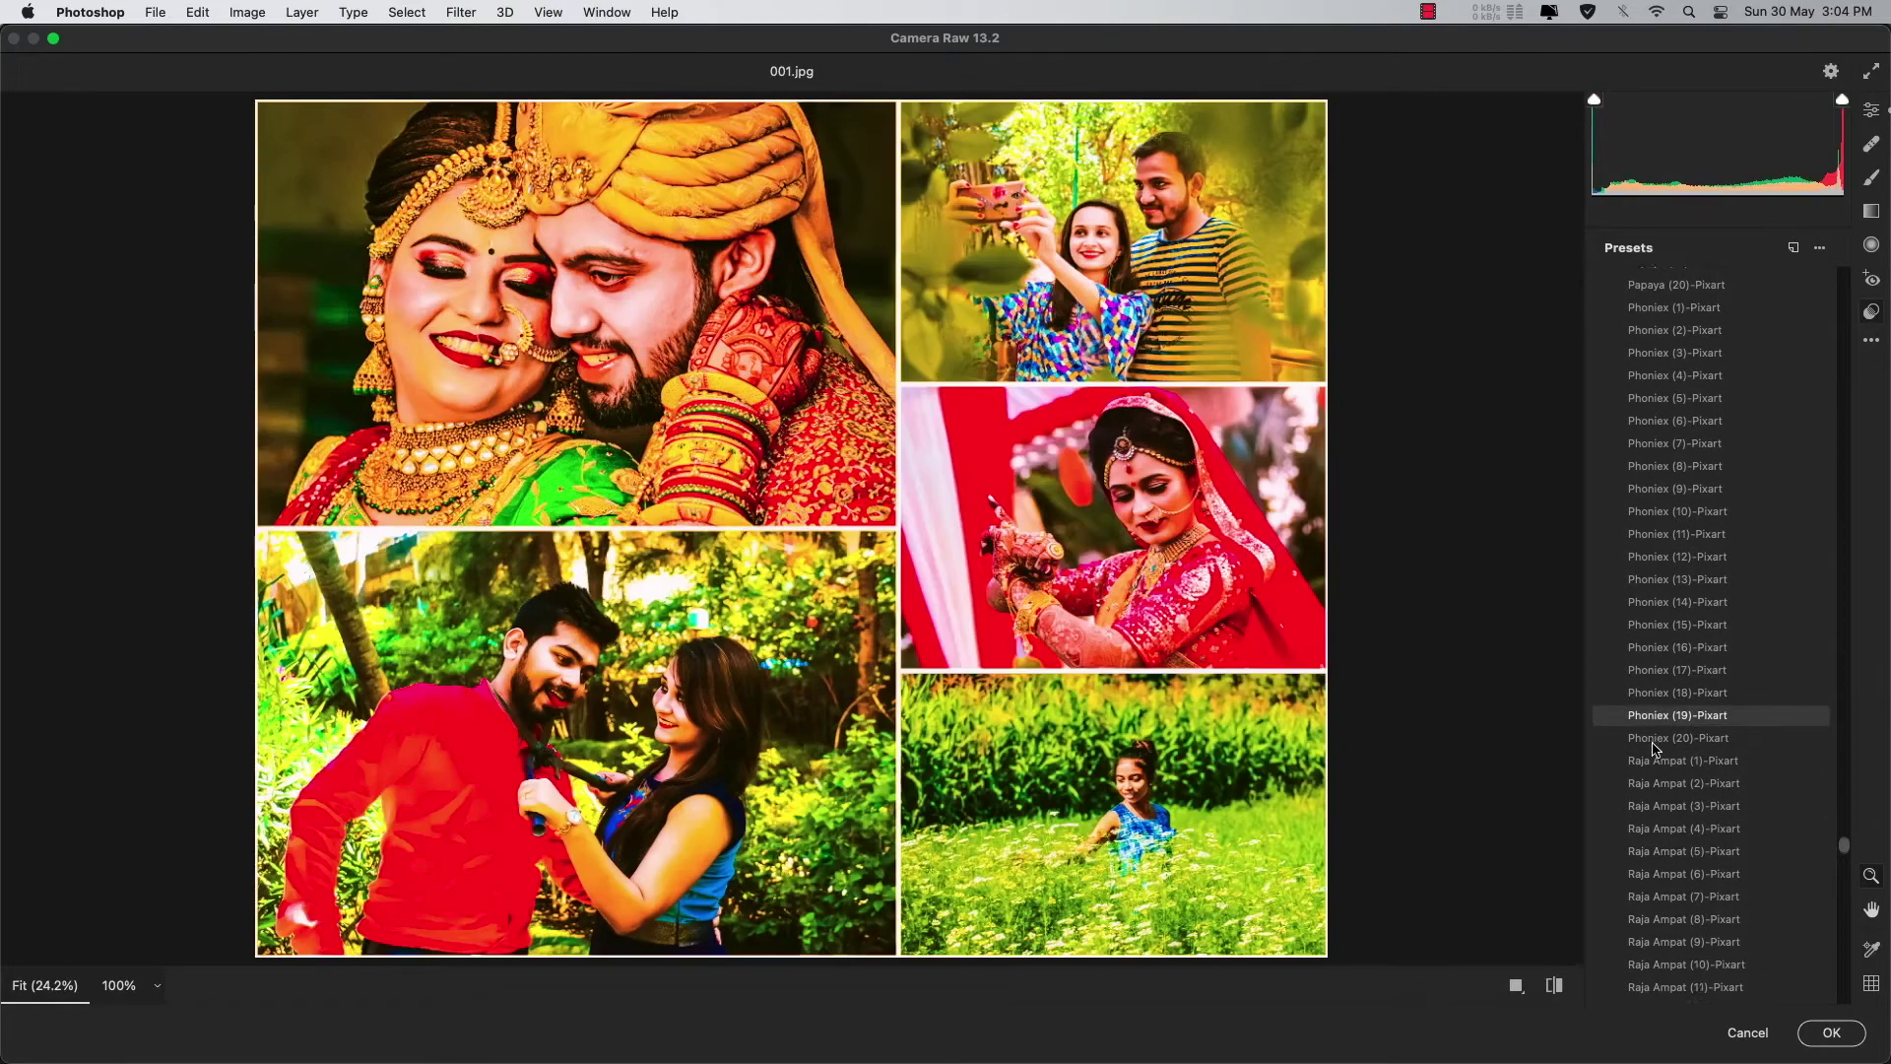
pyautogui.scroll(-2, 1655, 749)
# Step: Preview Soft And Creamy and Sweet Orange presets without applying them, including Soft And Creamy (3) and Sweet Orange (11)-Pixart
pyautogui.moveTo(1844, 846); pyautogui.dragTo(1844, 903)
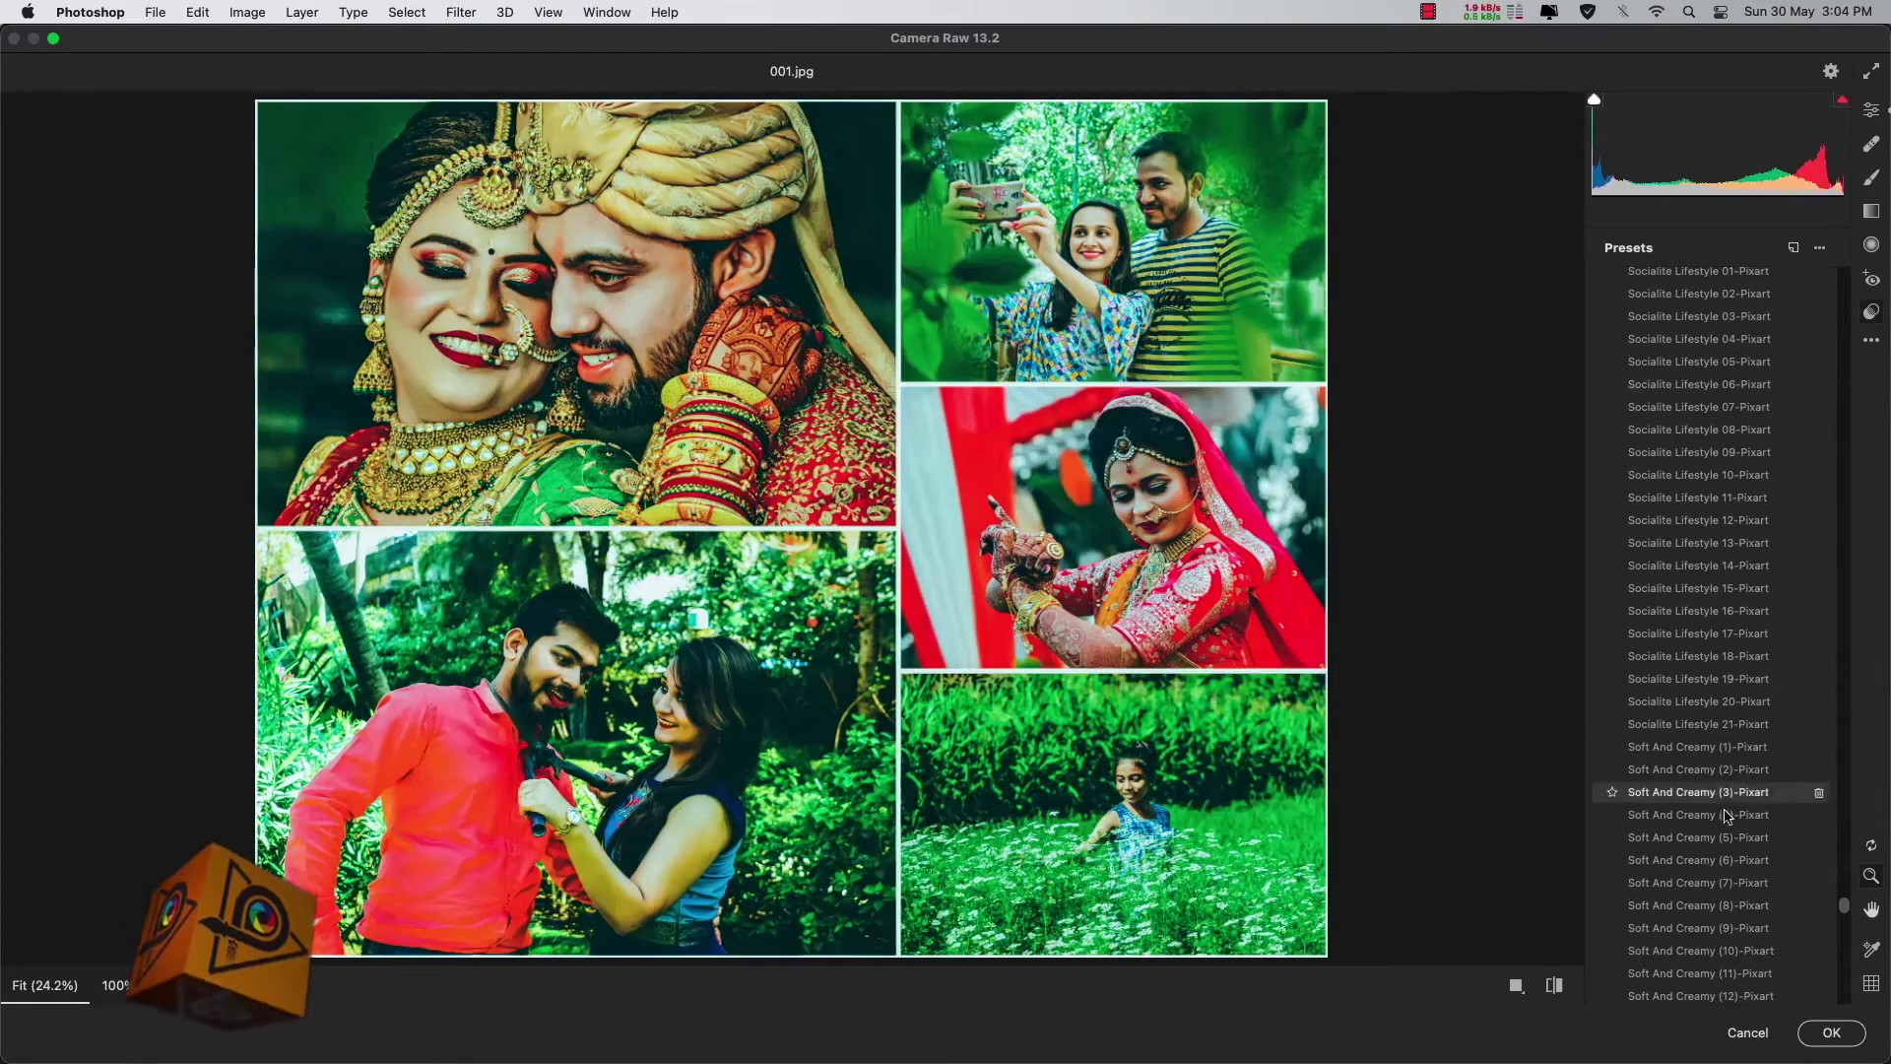
pyautogui.scroll(-15, 1725, 911)
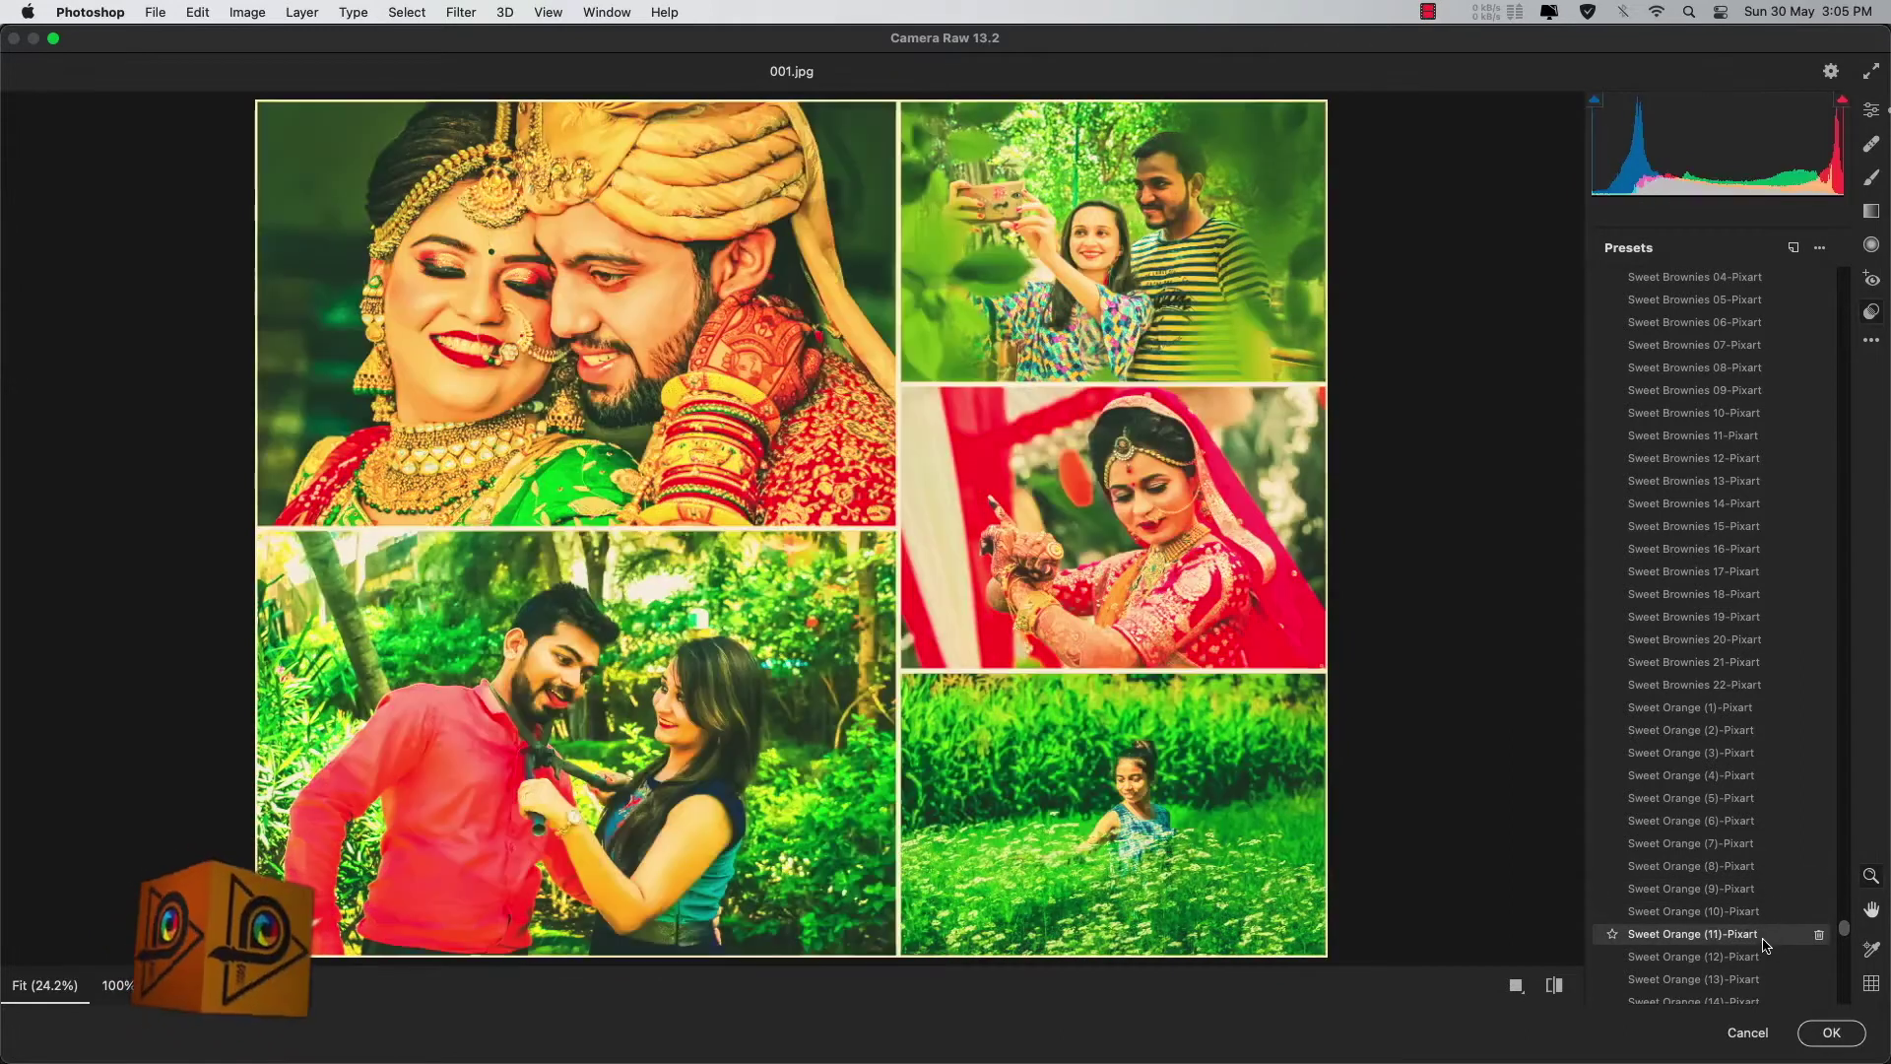
pyautogui.scroll(-1, 1763, 947)
pyautogui.scroll(-5, 1763, 948)
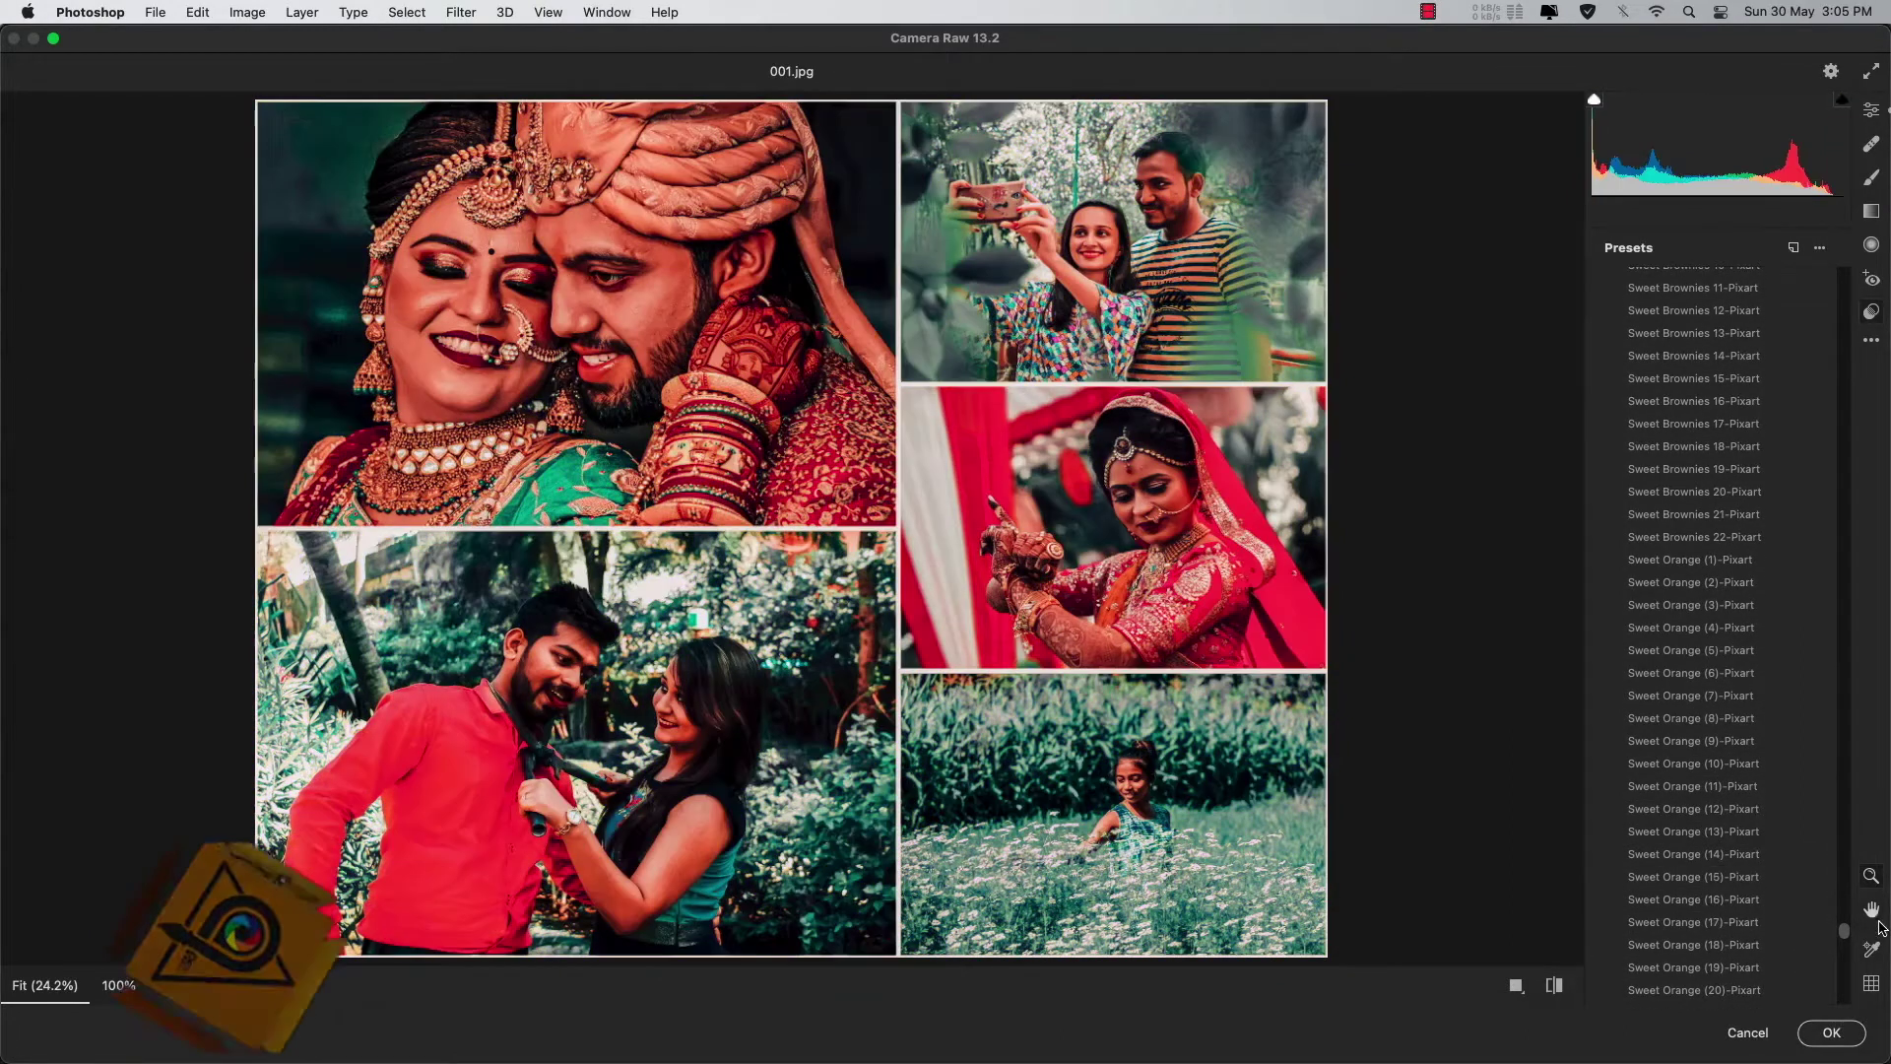
# Step: Preview the Travel Beach presets on the photo, including Travel Beach (5) and (7)-Pixart
pyautogui.moveTo(1845, 931); pyautogui.dragTo(1845, 956)
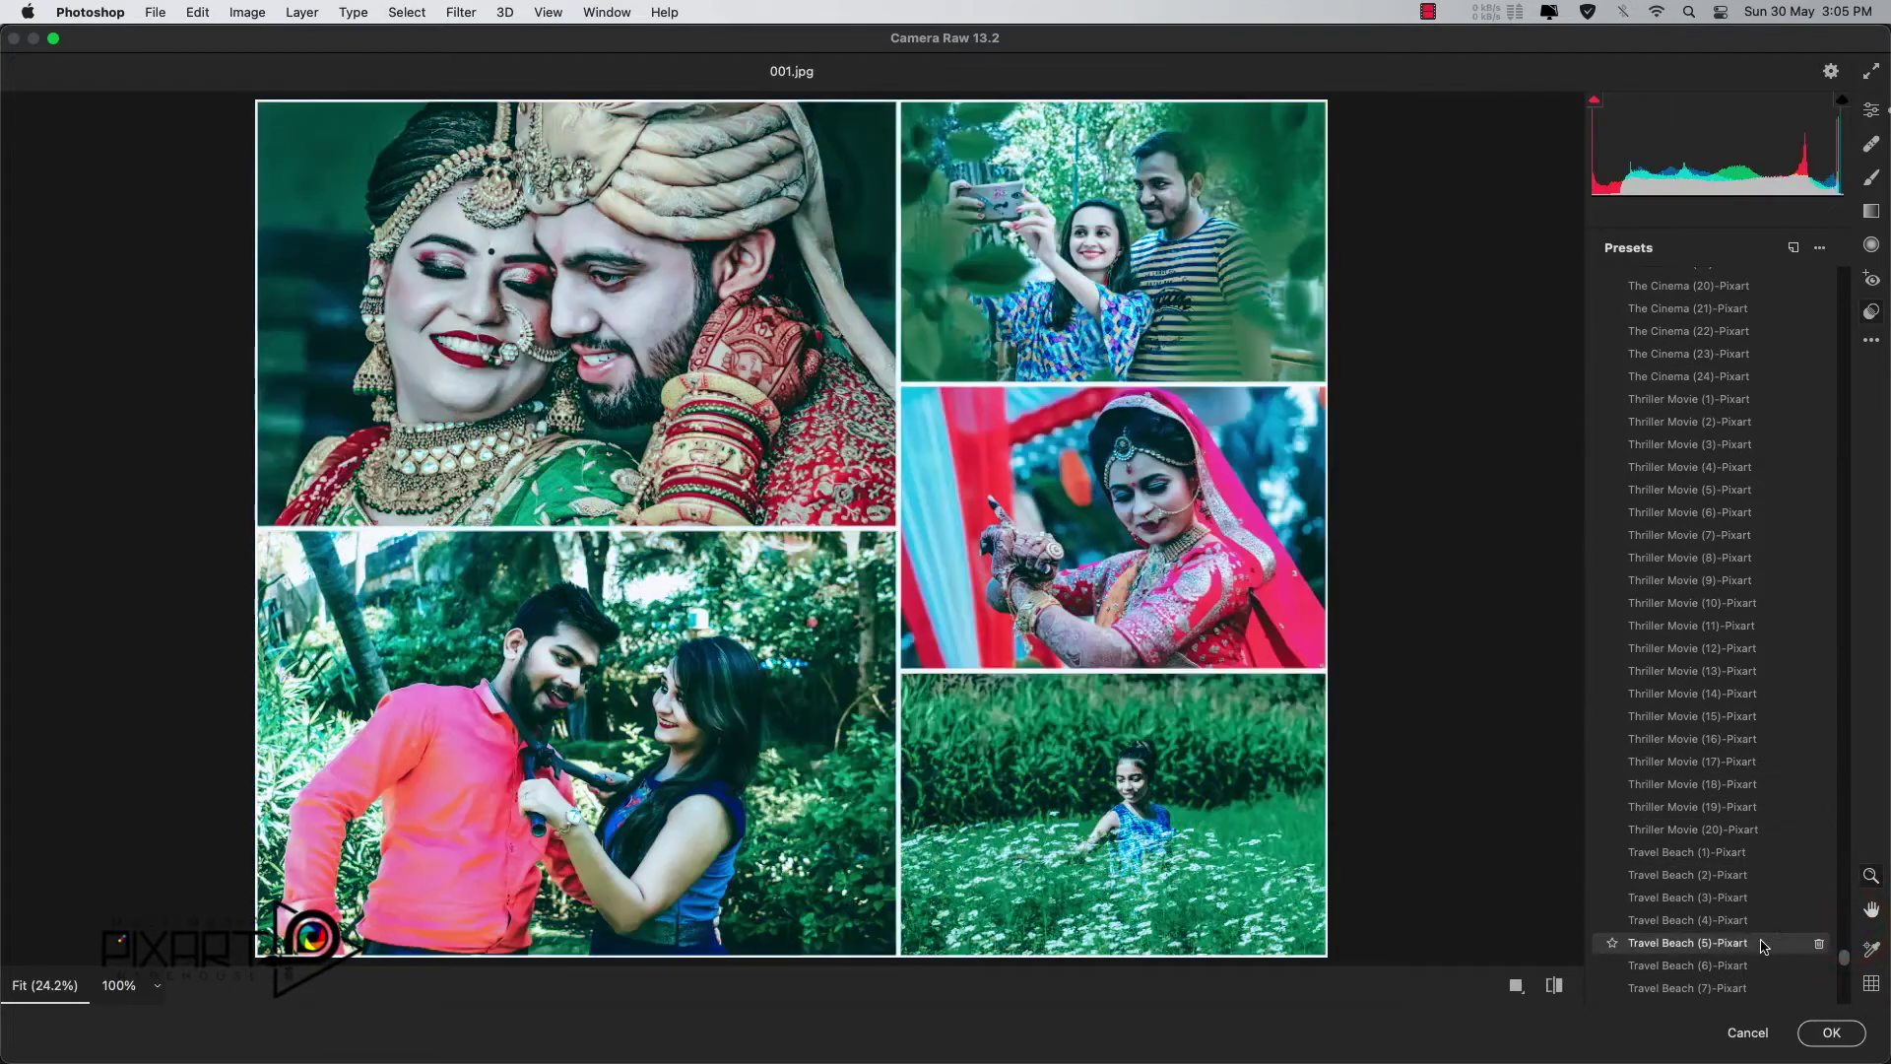
pyautogui.scroll(-1, 1763, 946)
pyautogui.click(1764, 973)
pyautogui.scroll(-2, 1763, 974)
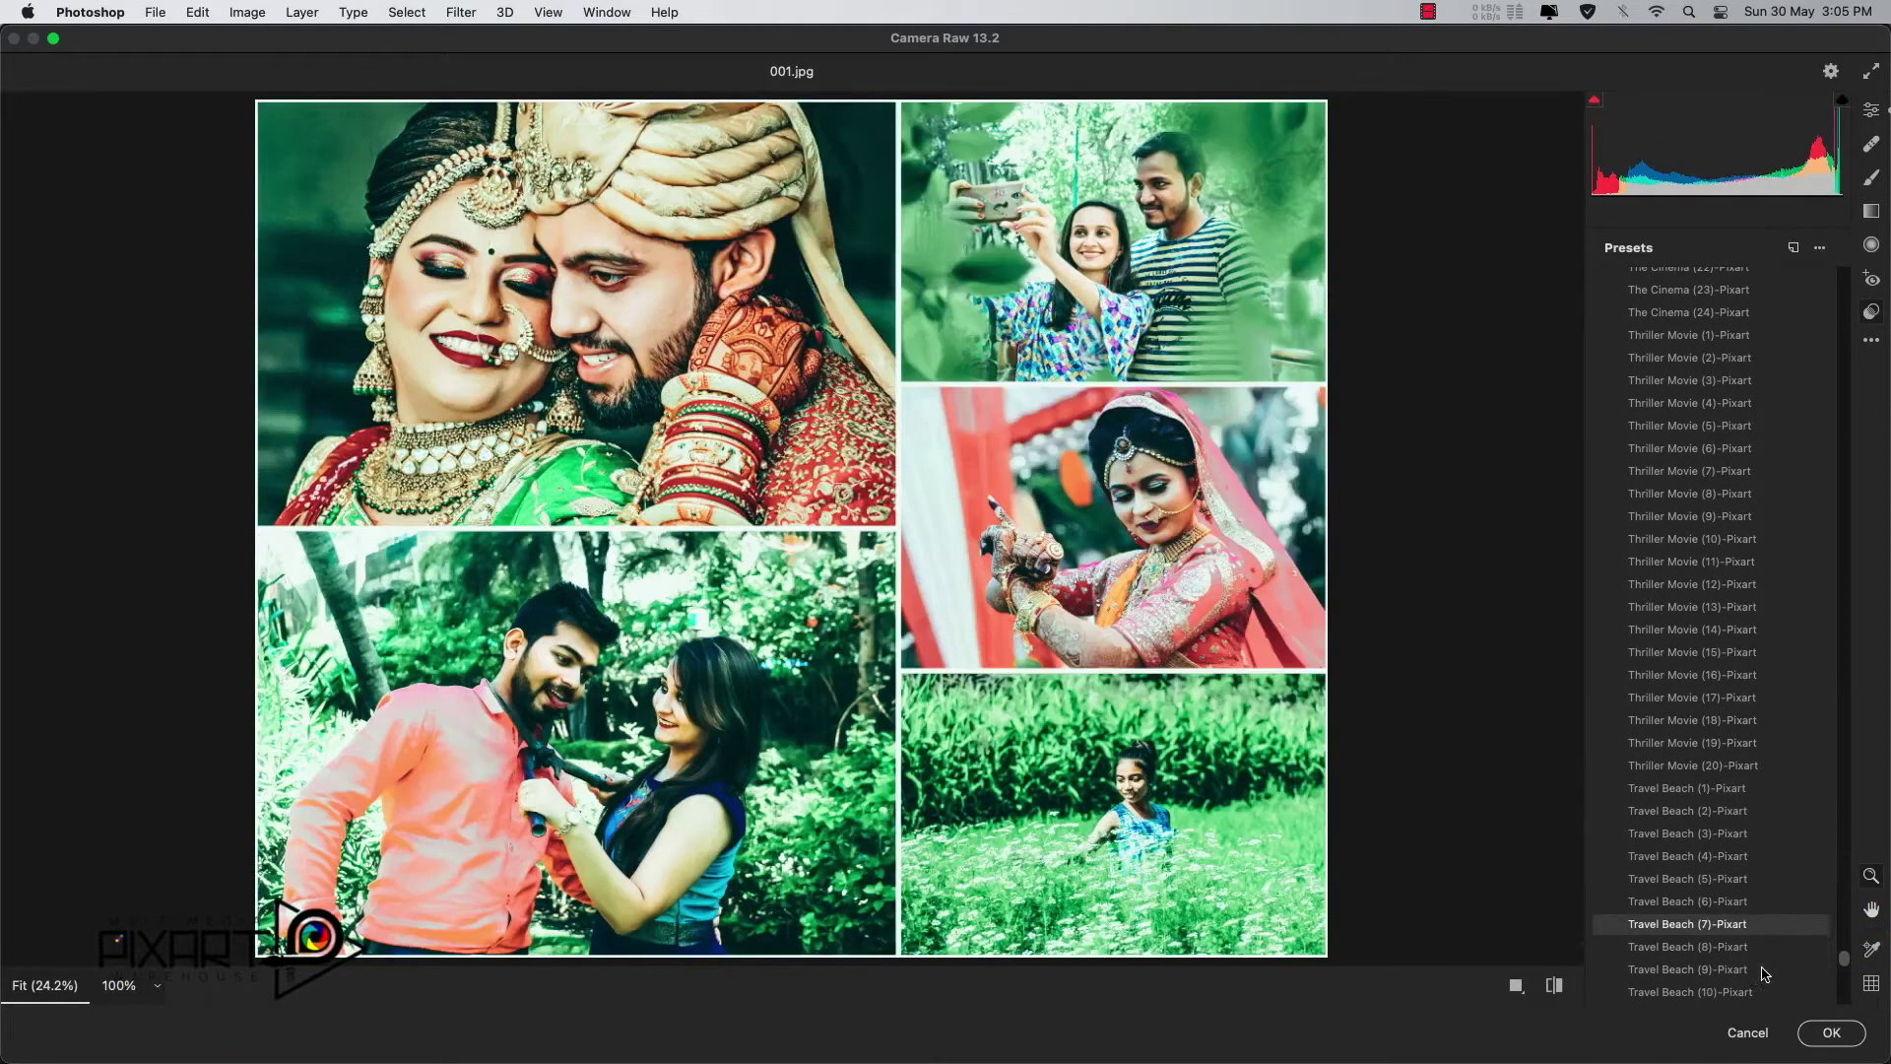
# Step: Preview the remaining Travel Beach presets on the photo, including Travel Beach (11) and (12)-Pixart, and browse on to the Vanilla presets
pyautogui.click(1763, 947)
pyautogui.scroll(-2, 1763, 947)
pyautogui.click(1734, 966)
pyautogui.scroll(-1, 1733, 969)
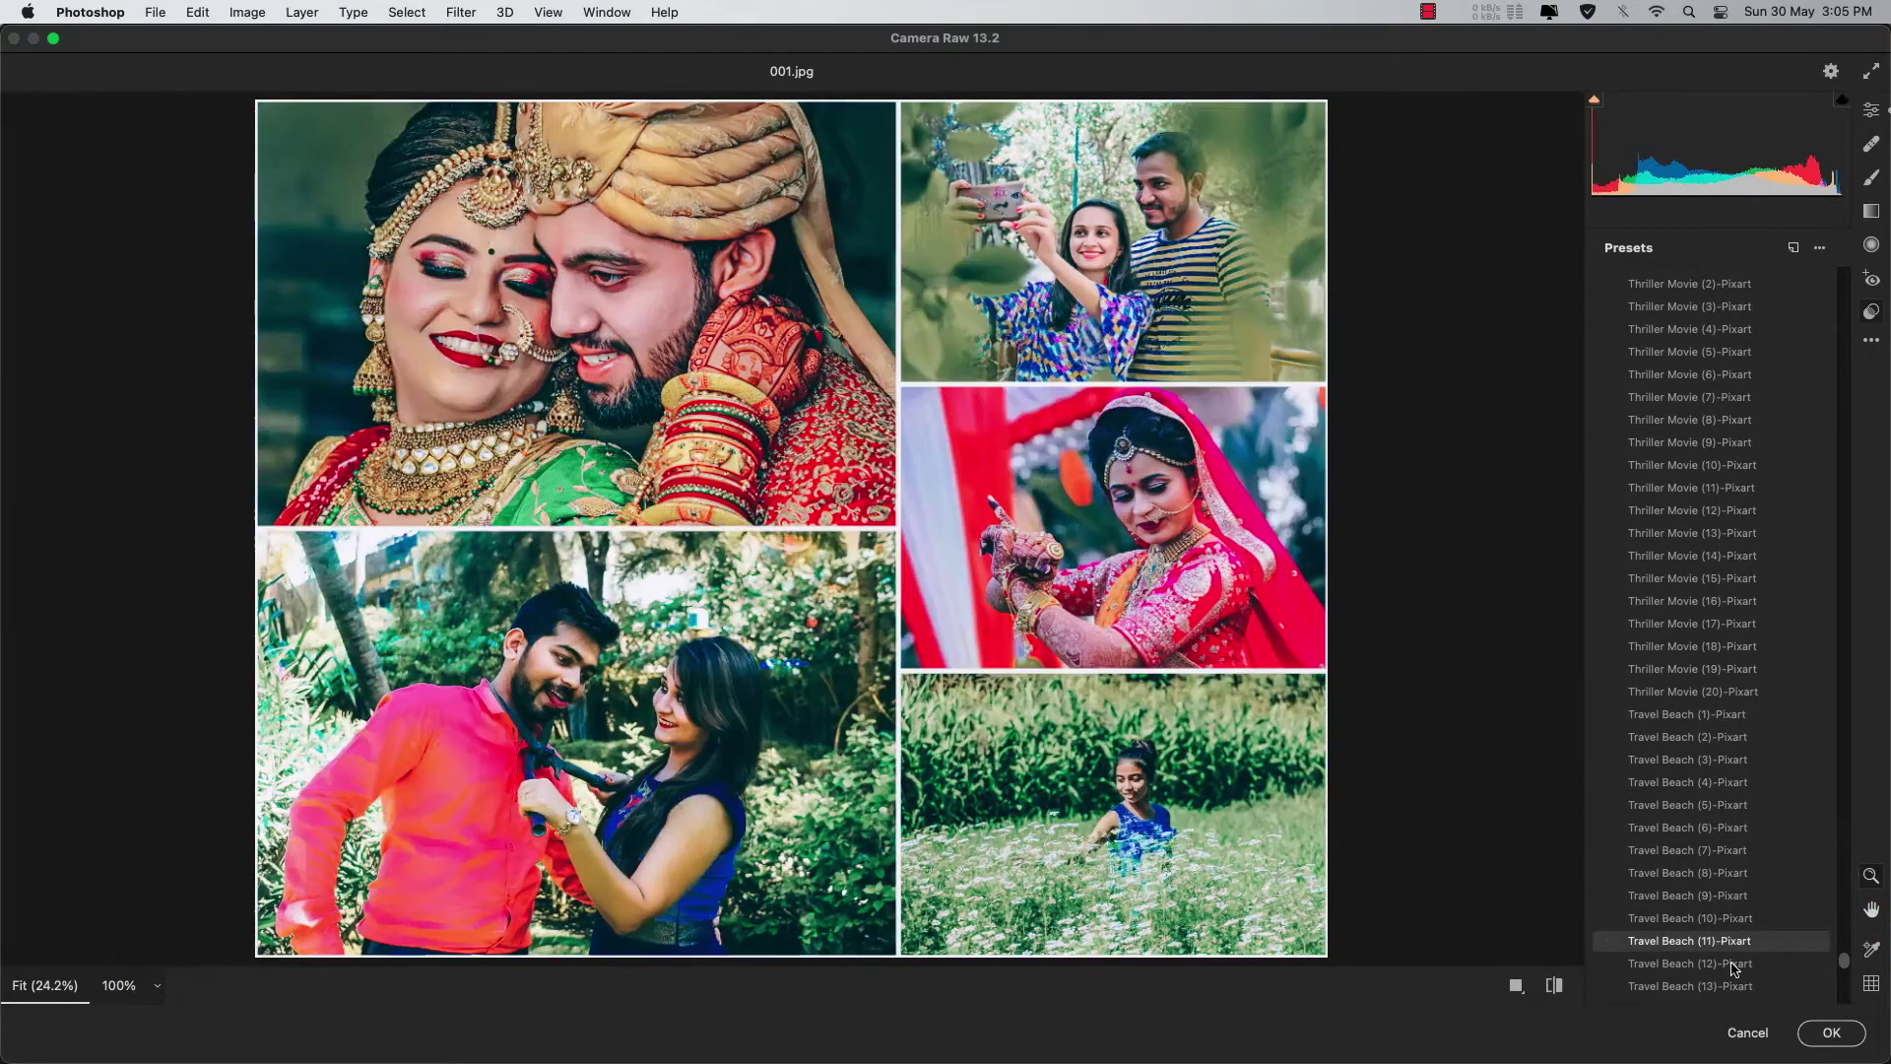
pyautogui.click(1734, 965)
pyautogui.scroll(-10, 1847, 963)
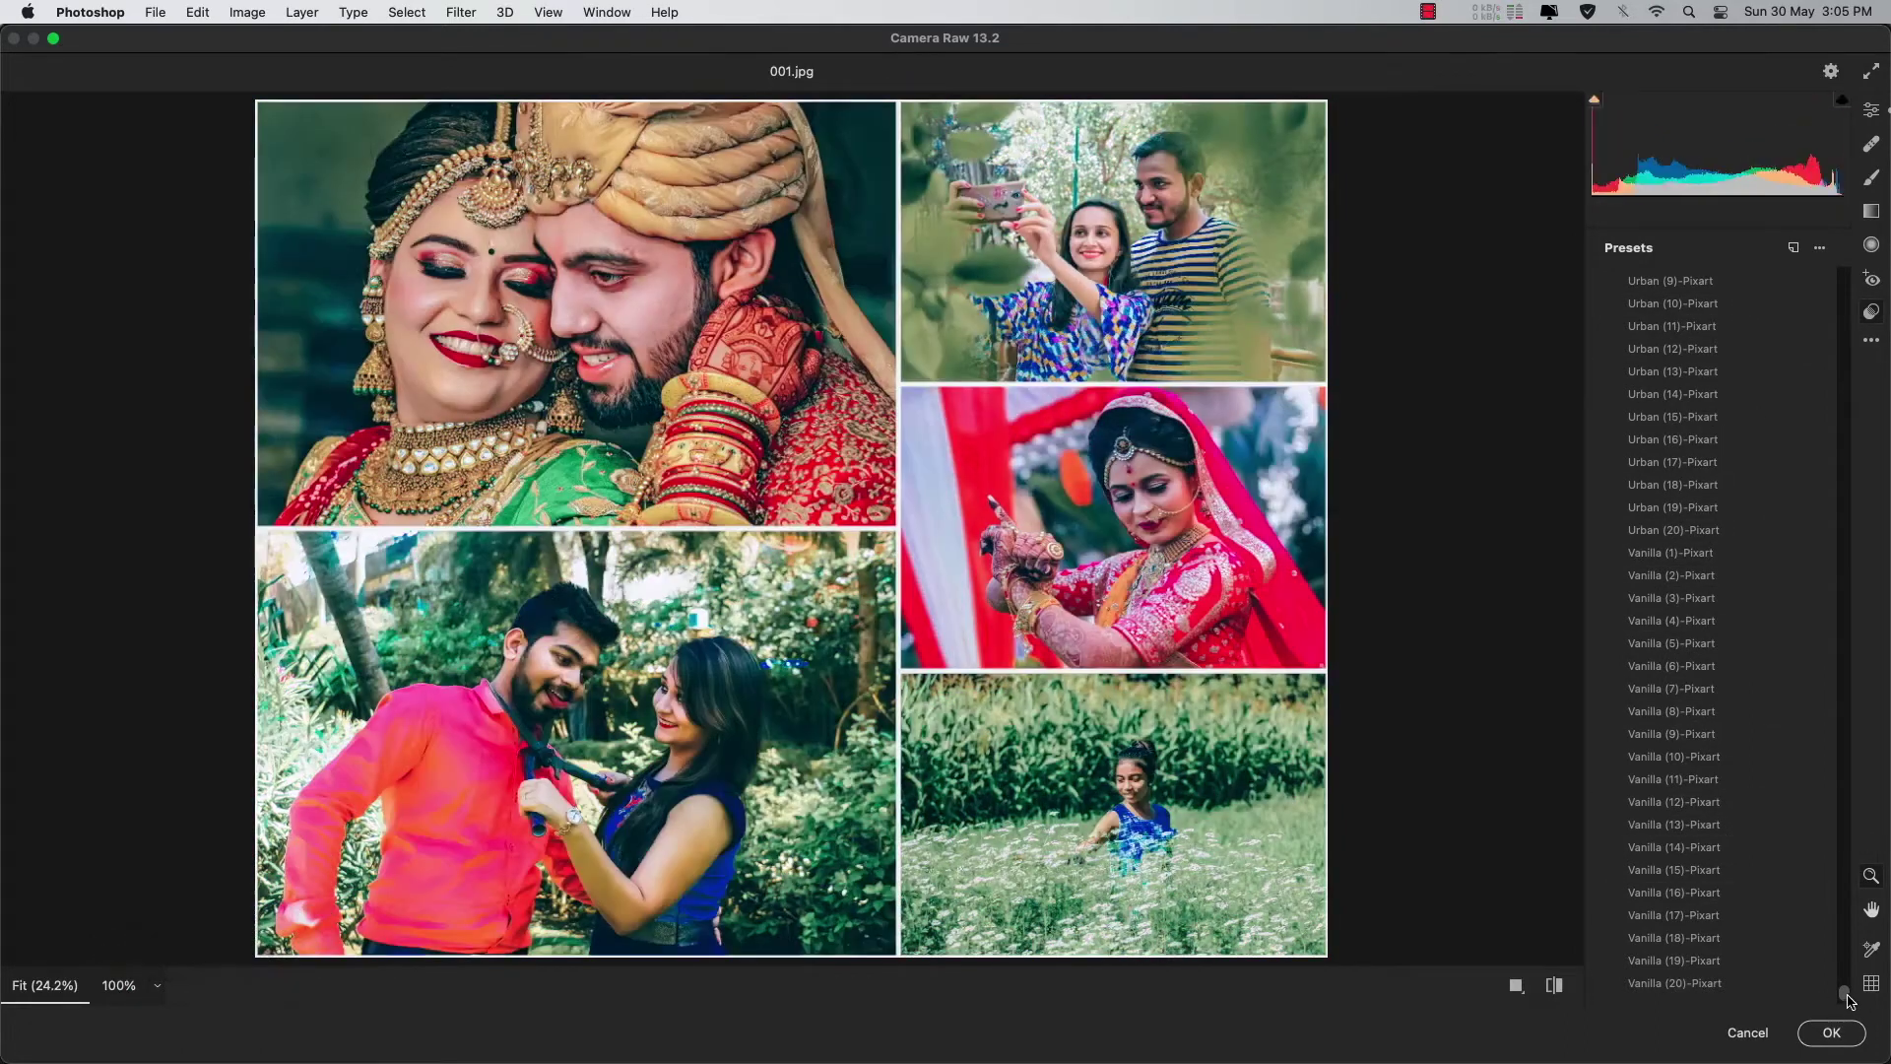
# Step: Return to the start of the user presets and browse from Almond through Blue Ocean to Butter Milk, previewing Butter Milk 17-Pixart
pyautogui.moveTo(1849, 1001); pyautogui.dragTo(1844, 285)
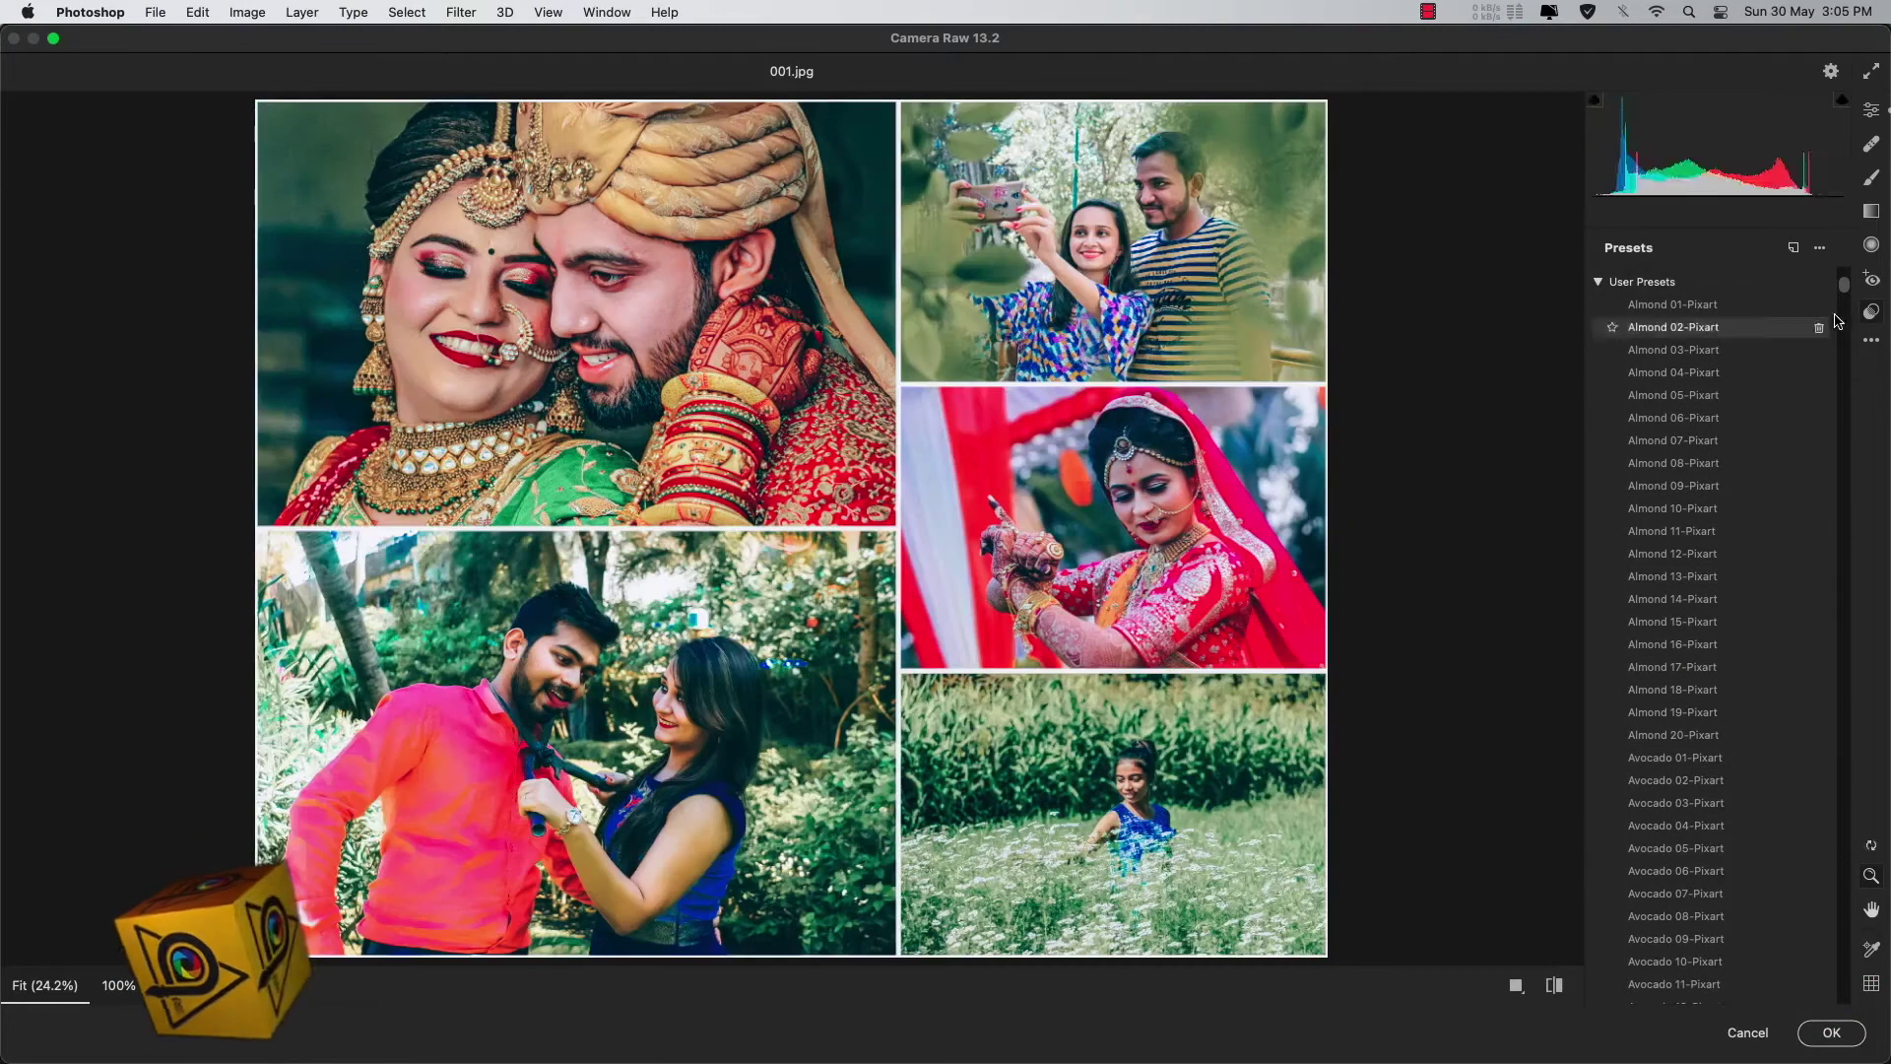
pyautogui.moveTo(1843, 285); pyautogui.dragTo(1843, 352)
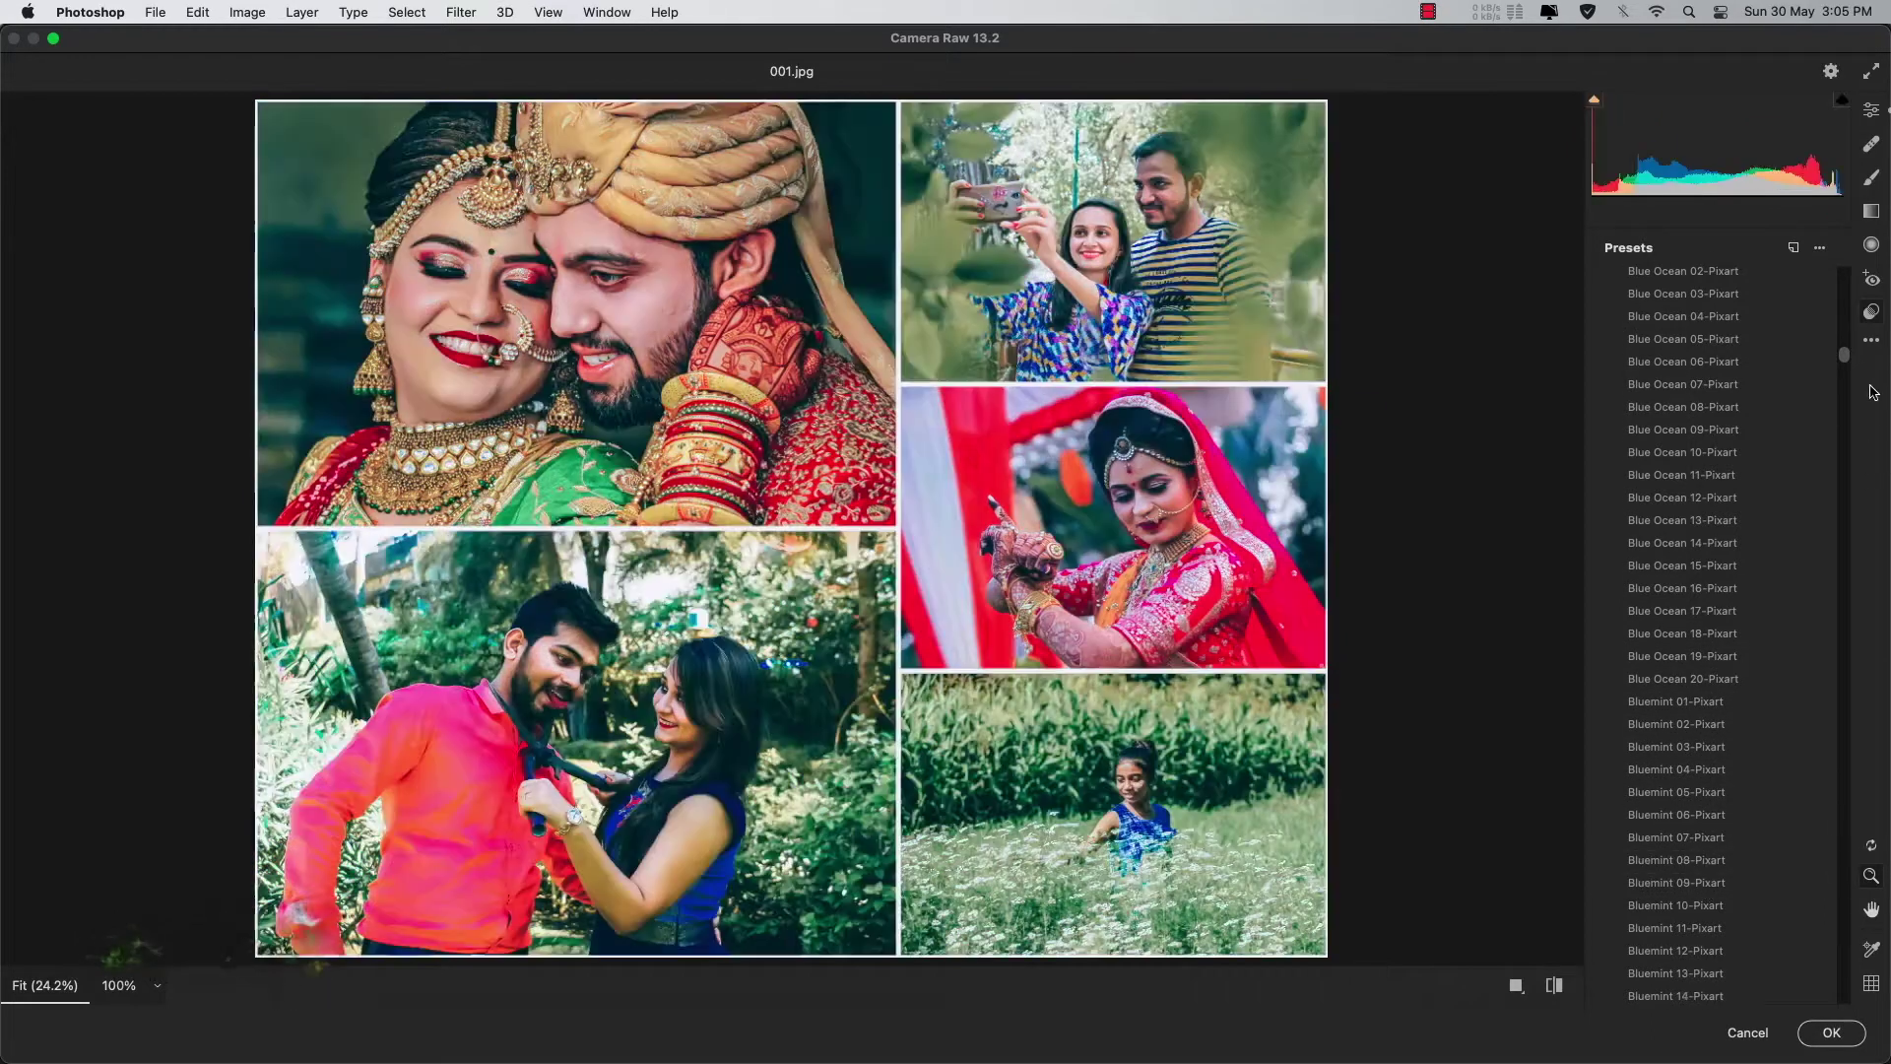
pyautogui.moveTo(1844, 349); pyautogui.dragTo(1844, 413)
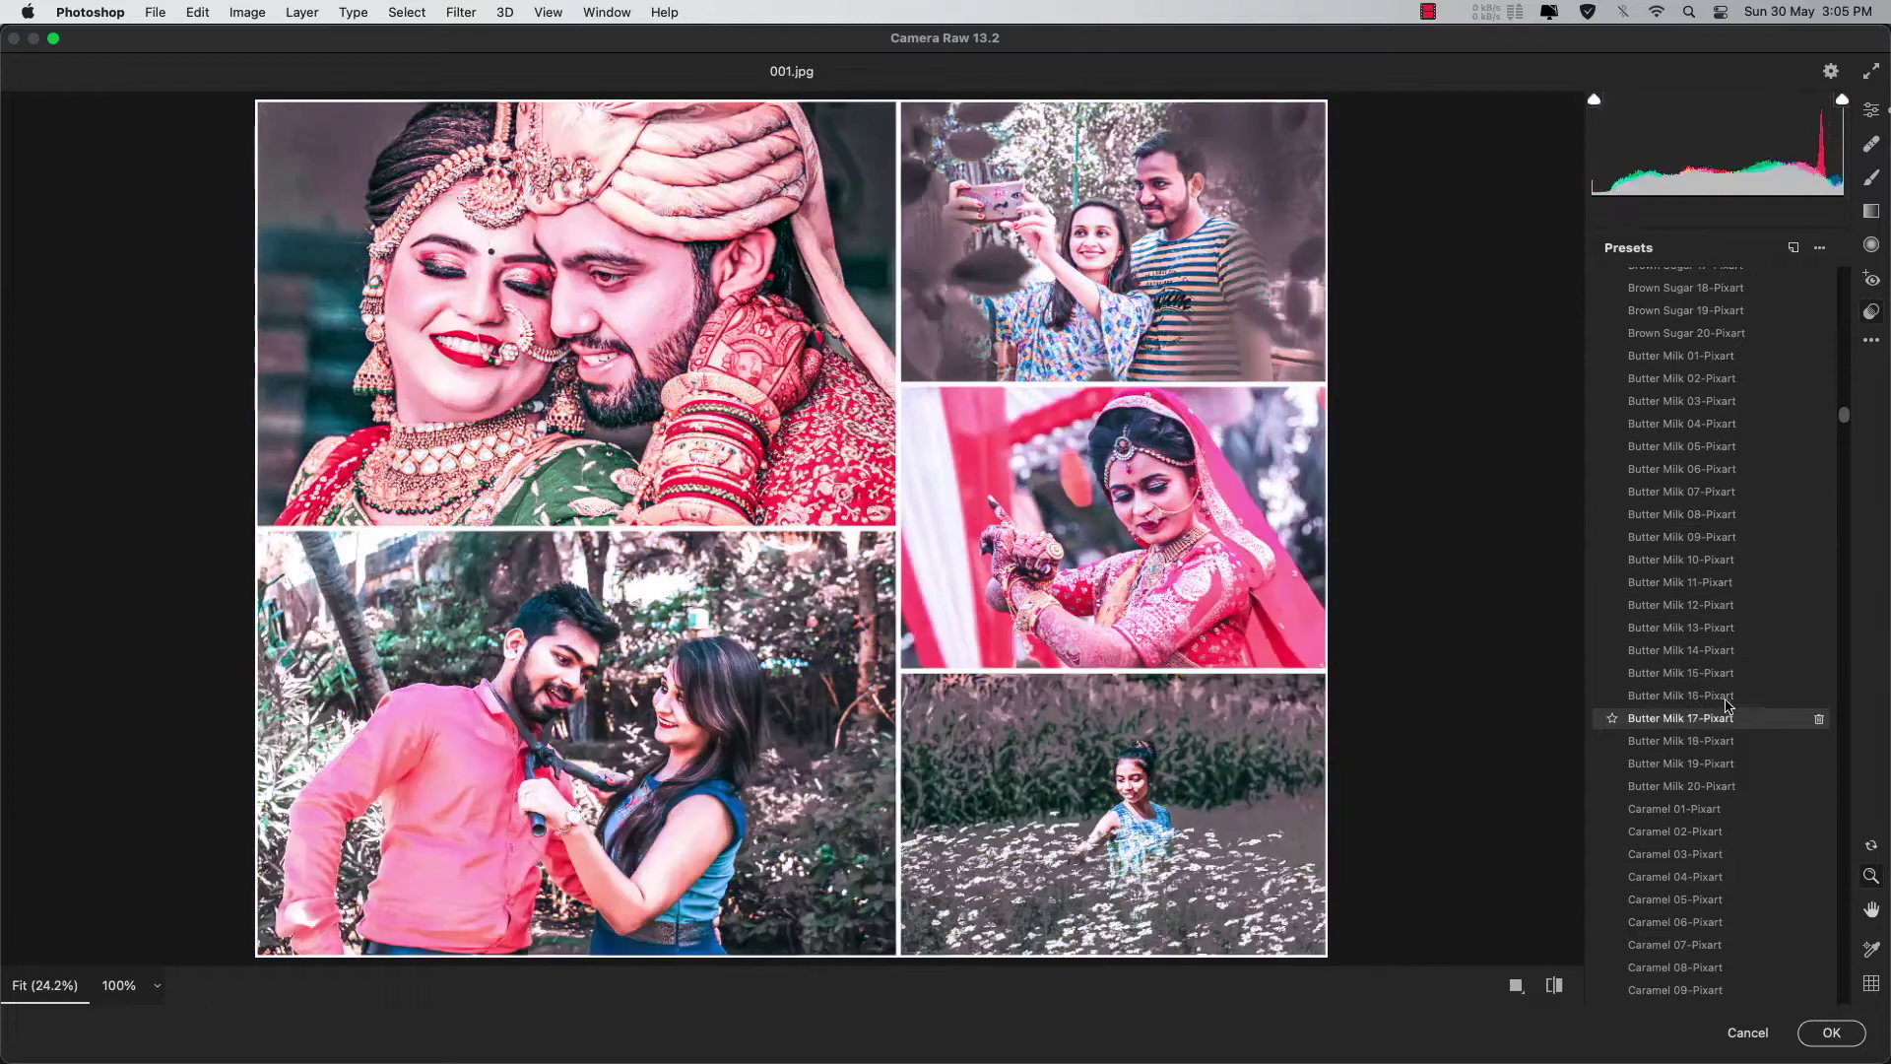
# Step: Preview Caramel and Cherry Blossom presets on the photo, including Caramel 06, Caramel 12 and Cherry Blossom 12-Pixart
pyautogui.scroll(-1, 1710, 899)
pyautogui.scroll(-9, 1714, 898)
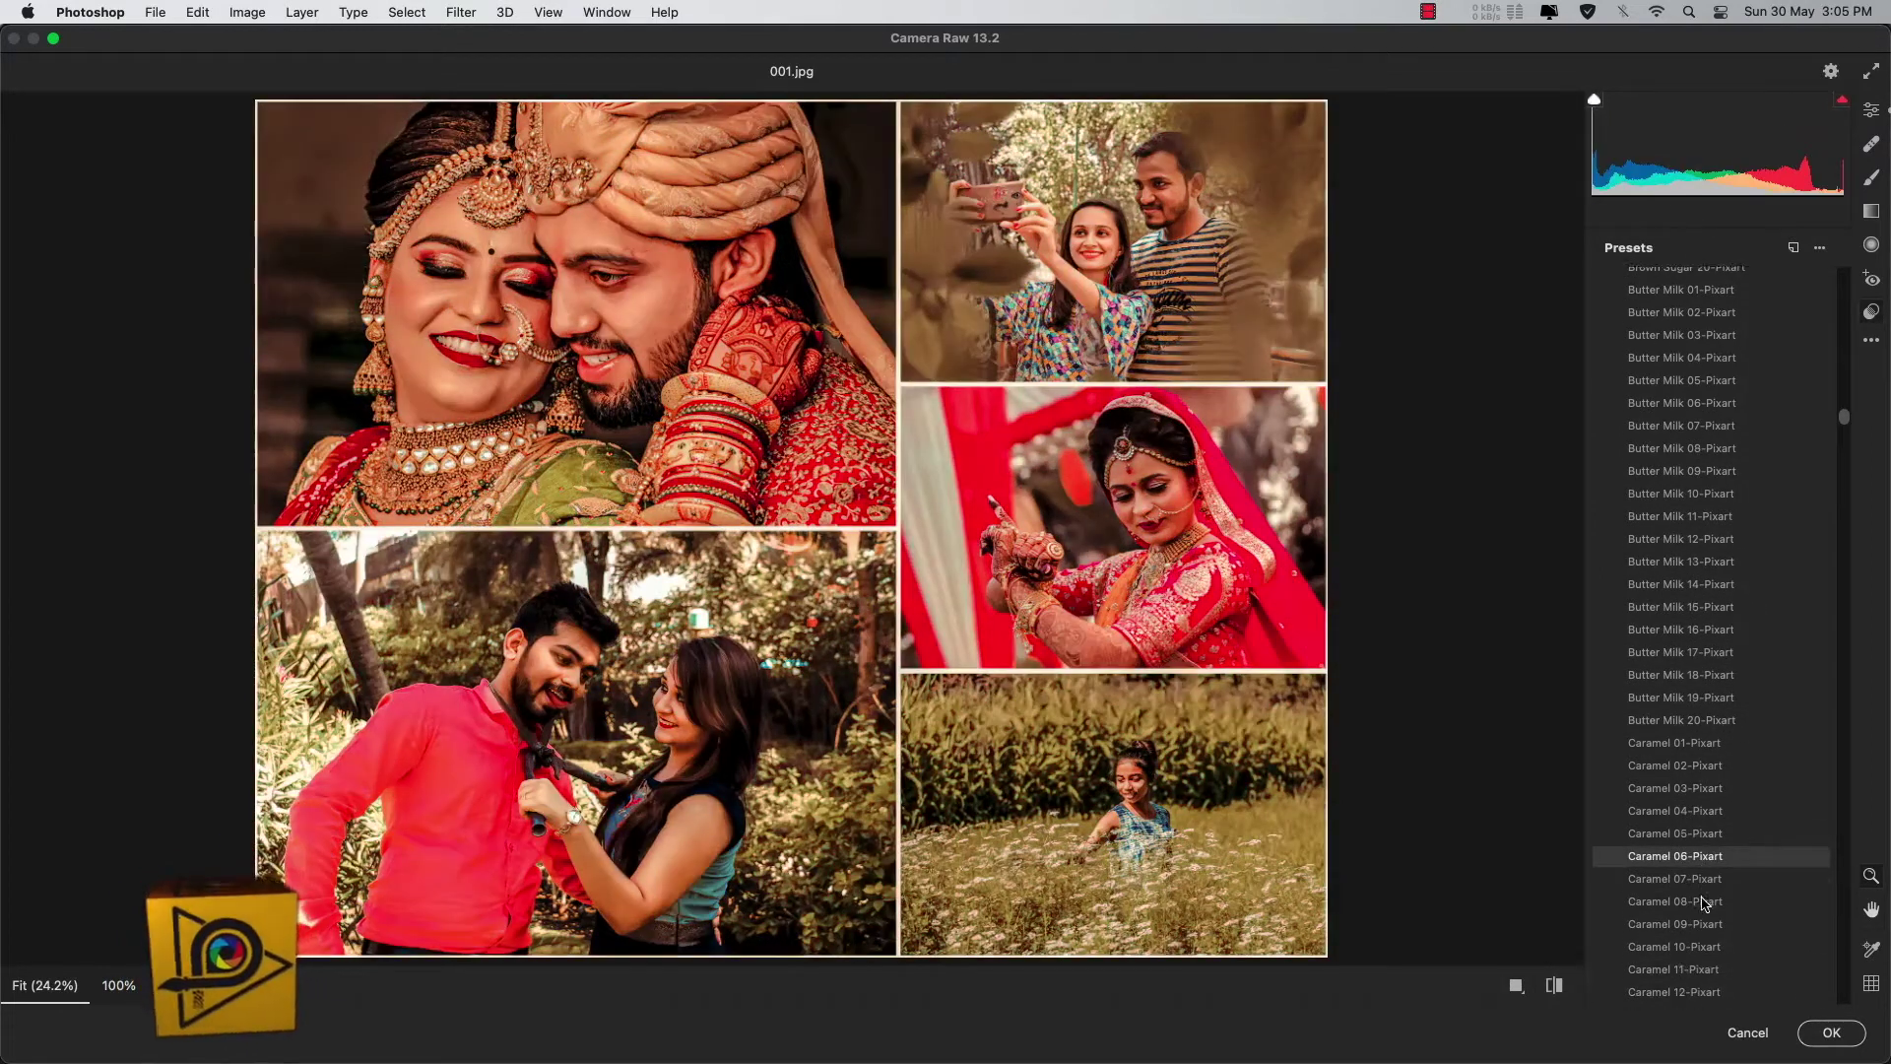
pyautogui.scroll(-10, 1746, 901)
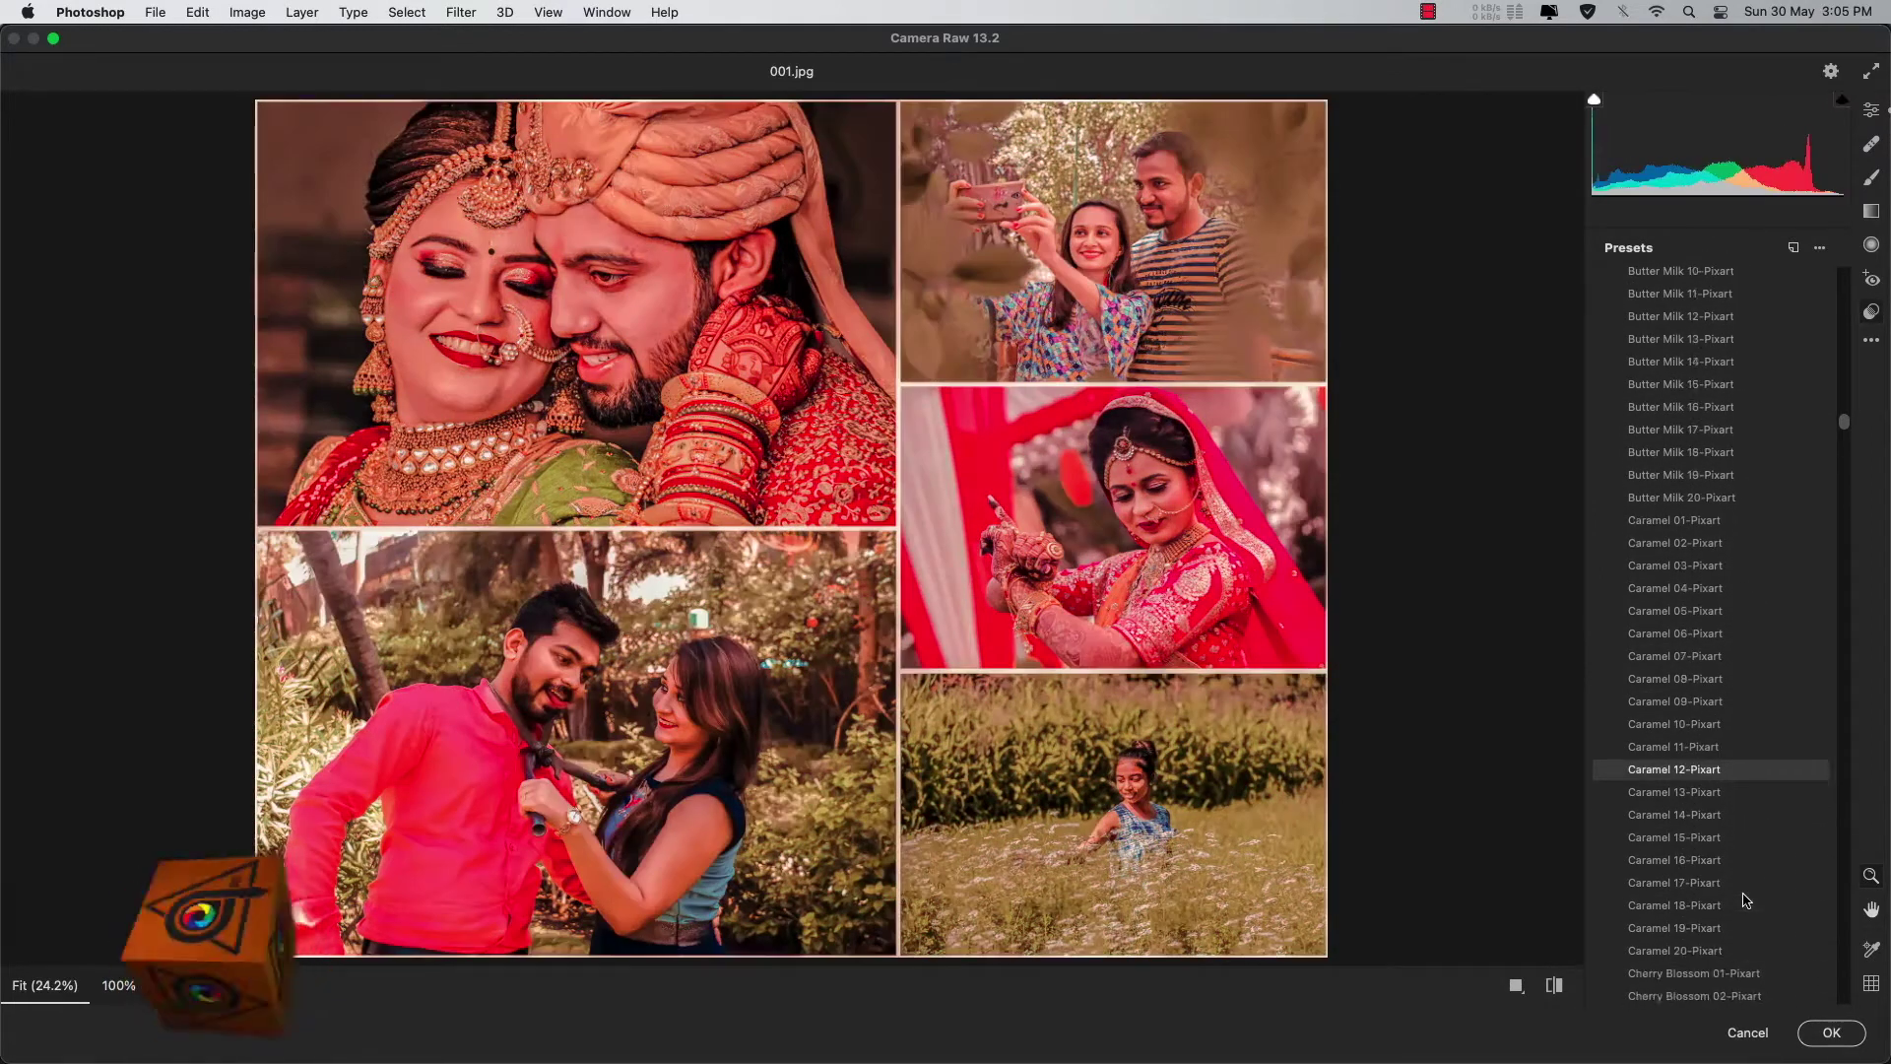
pyautogui.scroll(-2, 1783, 921)
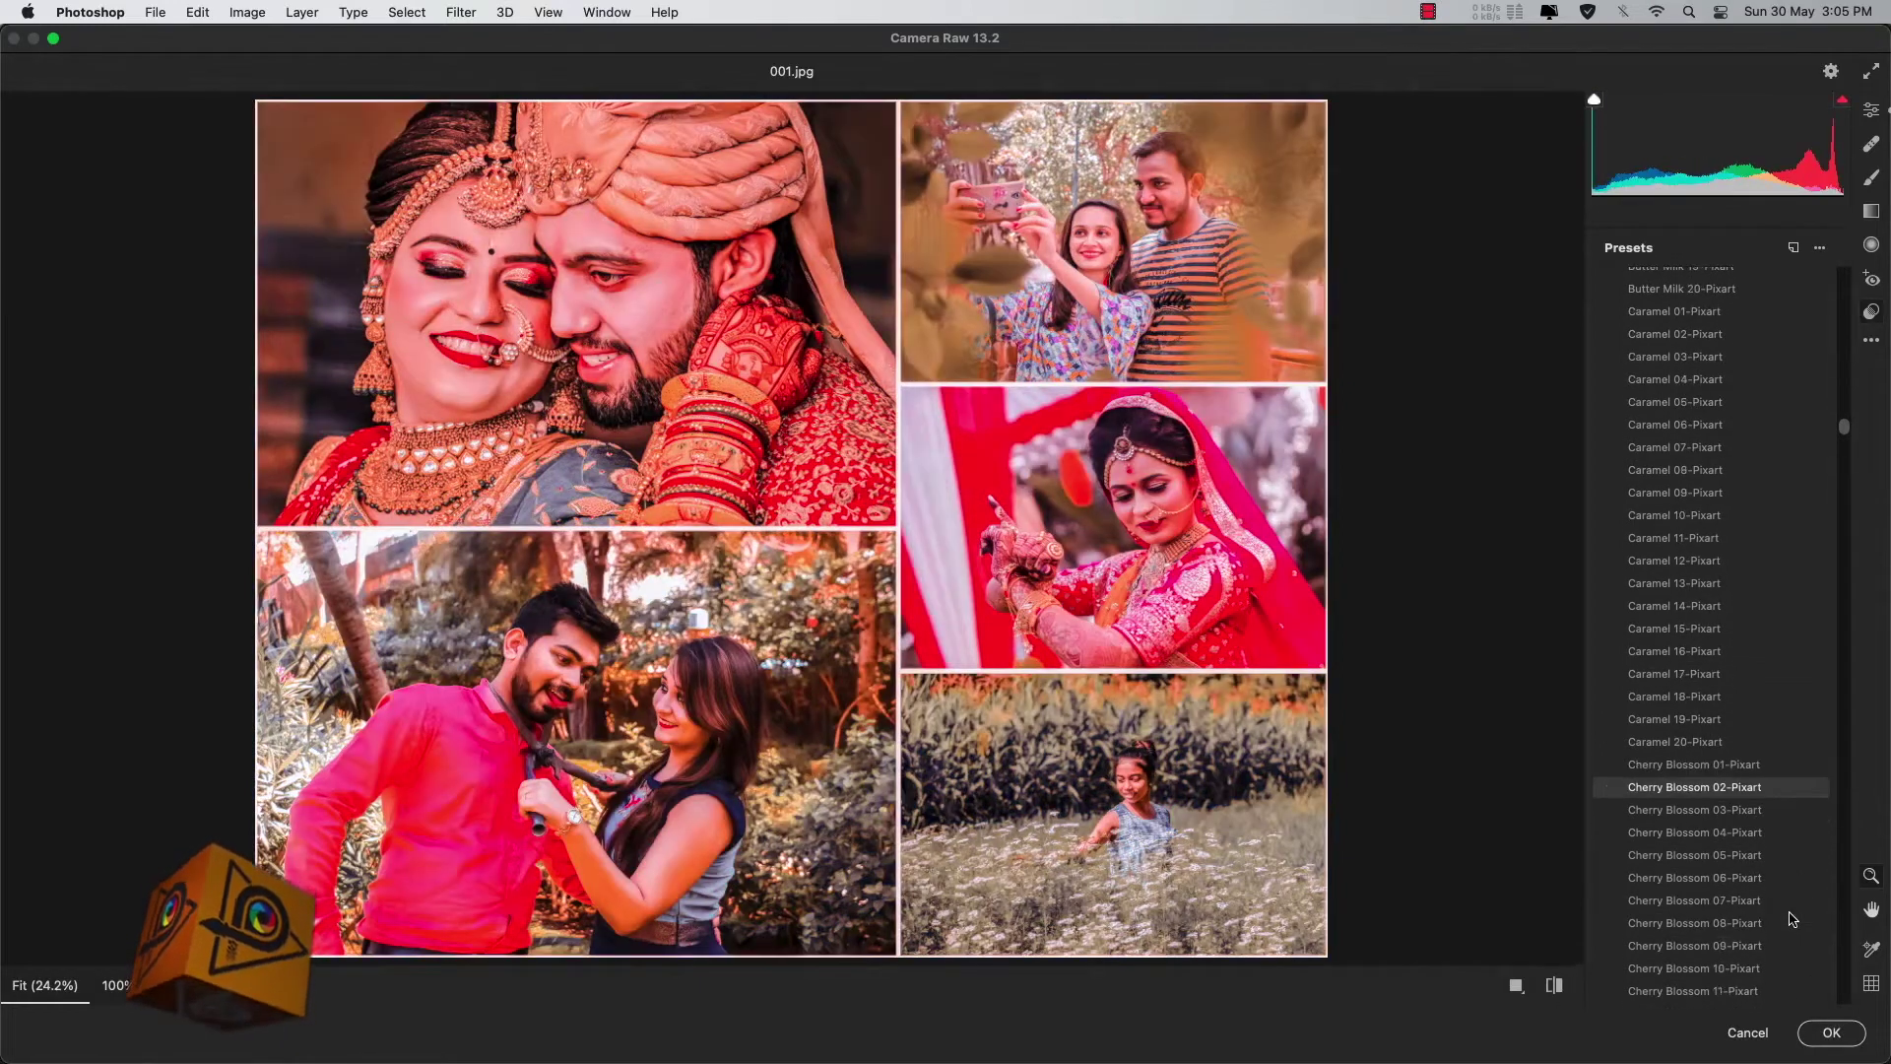
pyautogui.scroll(-5, 1734, 936)
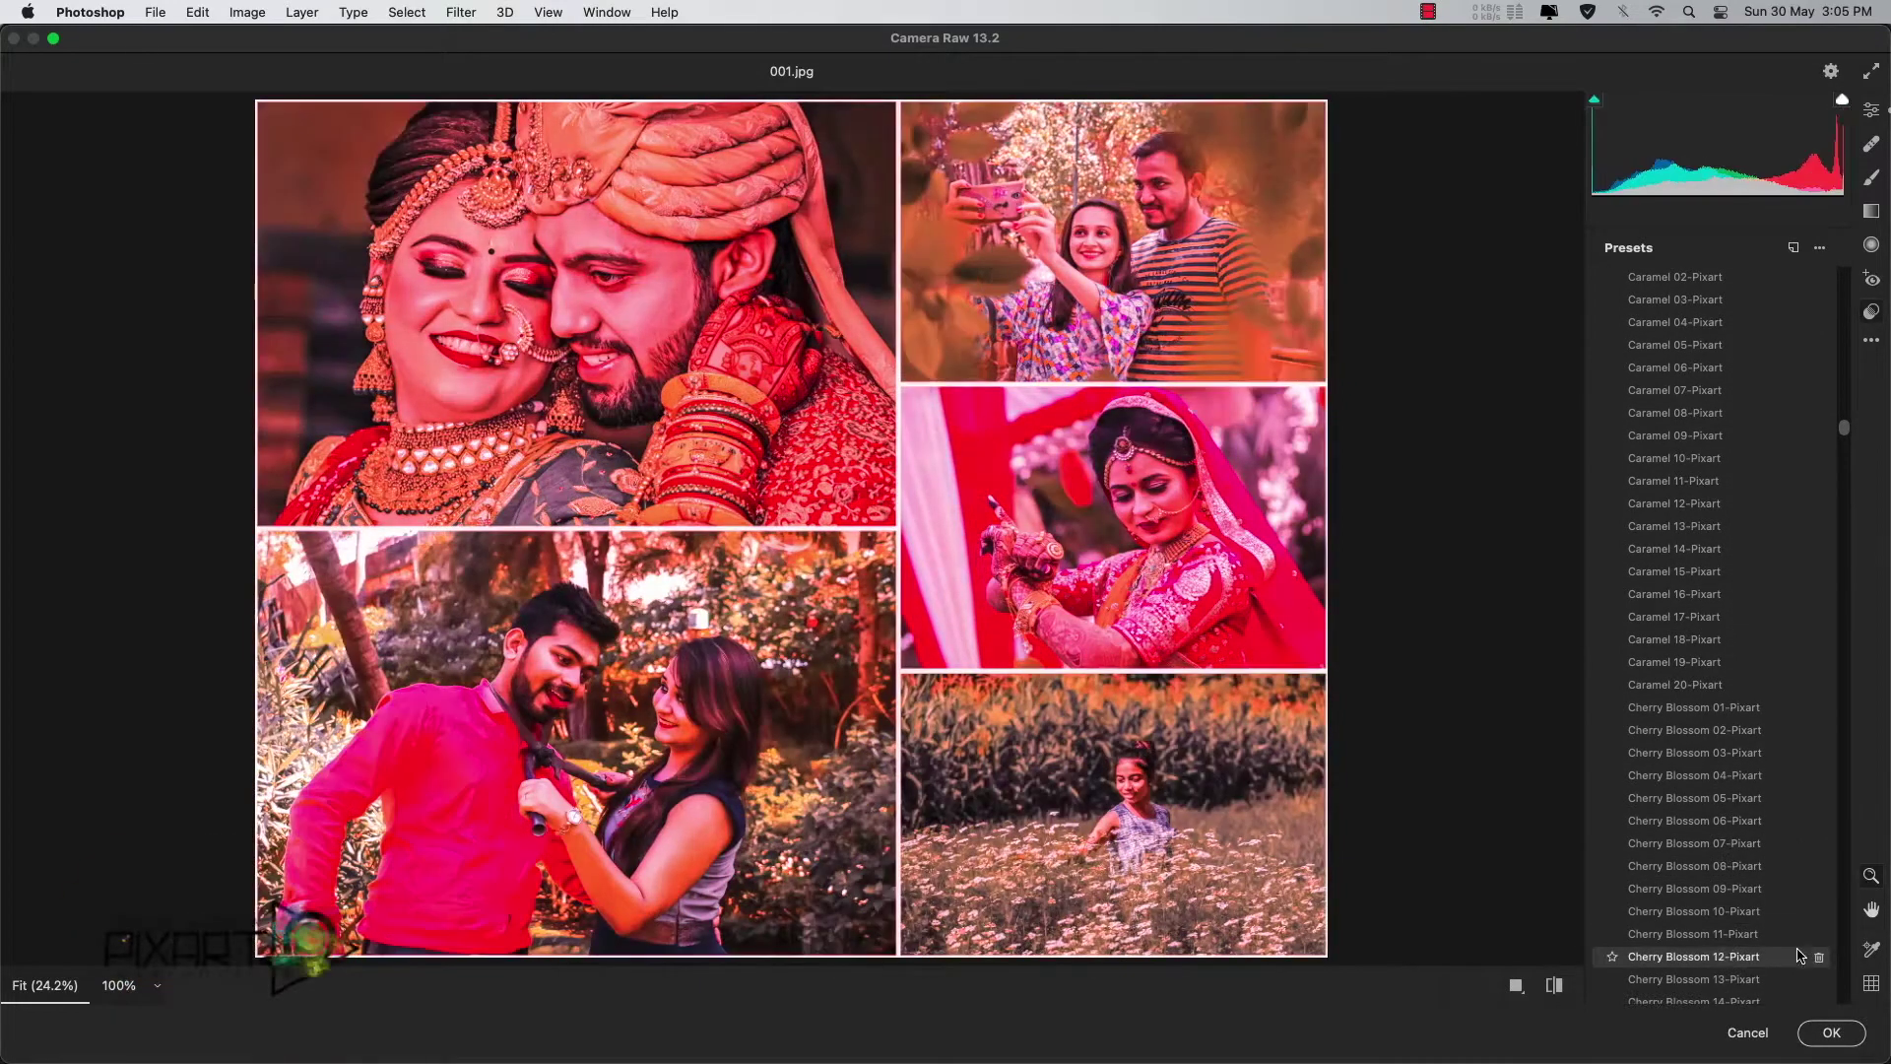
# Step: Try Dark Moody 10-Pixart on the photo and preview other Dark Moody presets such as 14 and 17-Pixart
pyautogui.moveTo(1844, 430); pyautogui.dragTo(1844, 486)
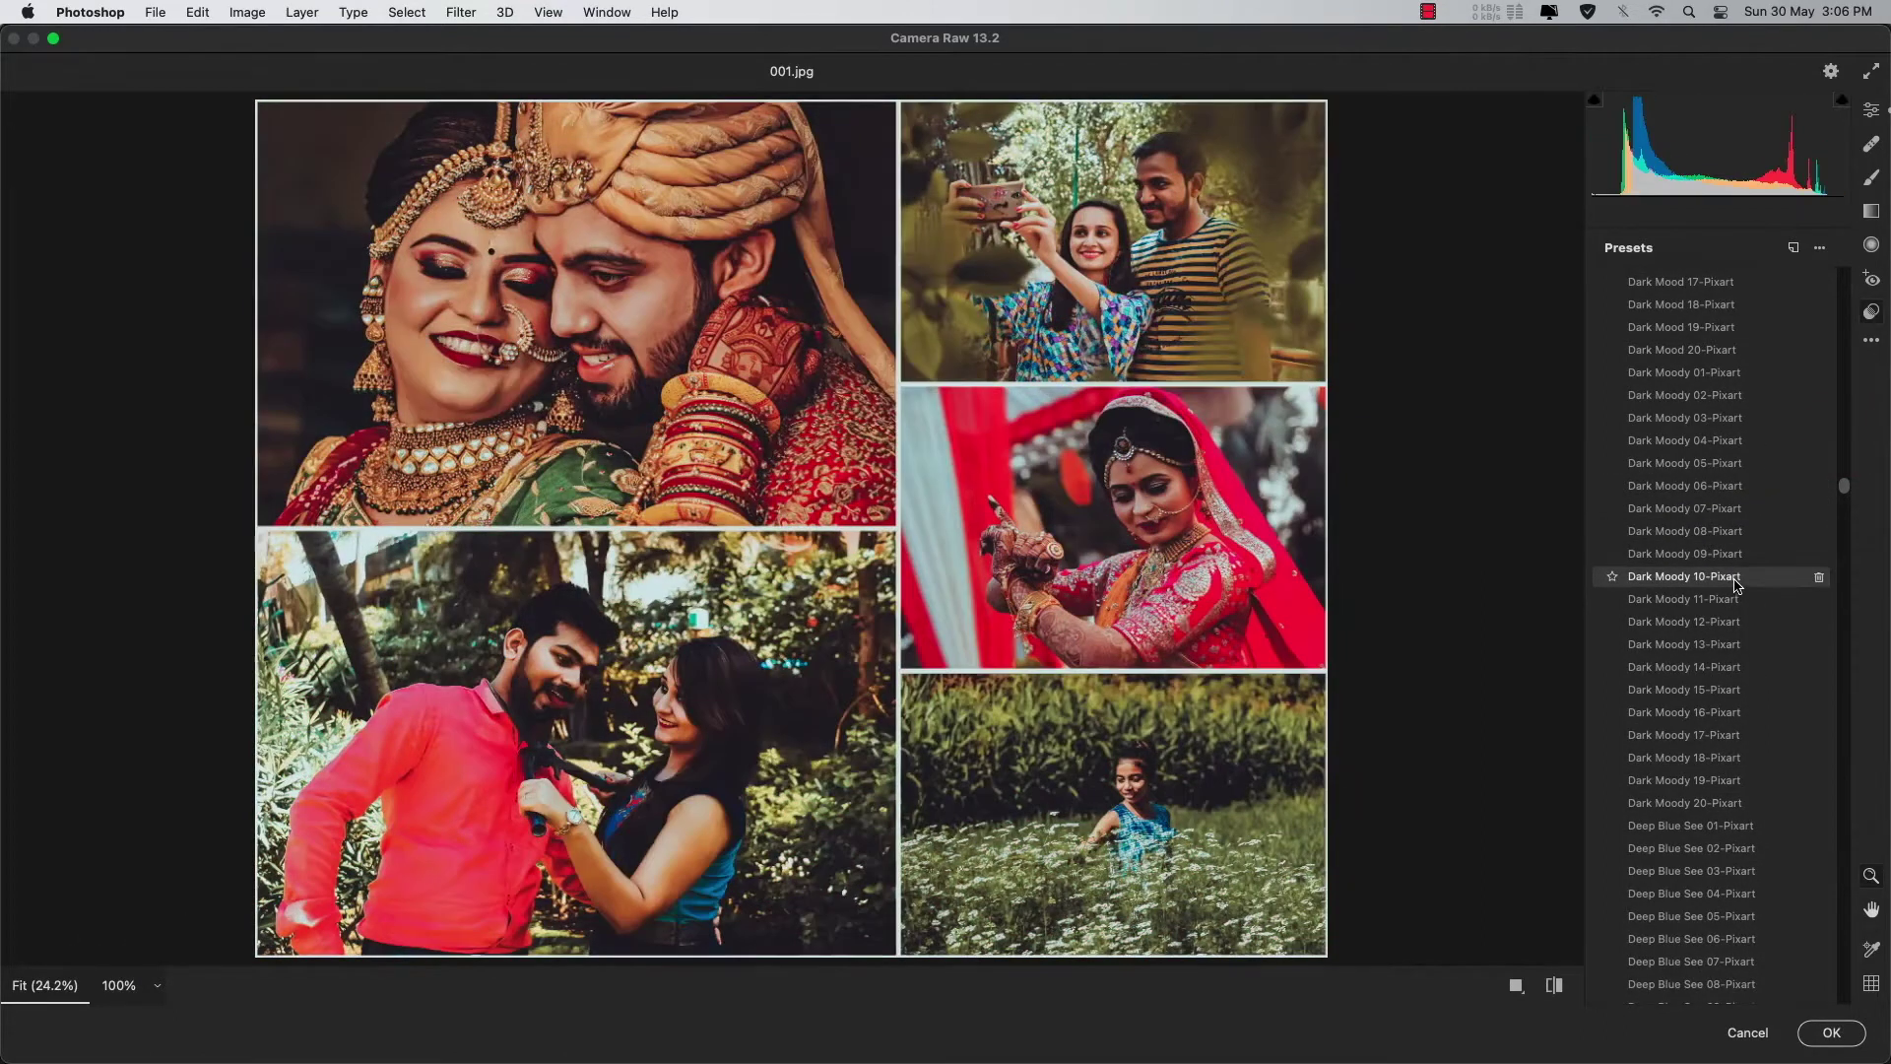
pyautogui.click(1736, 581)
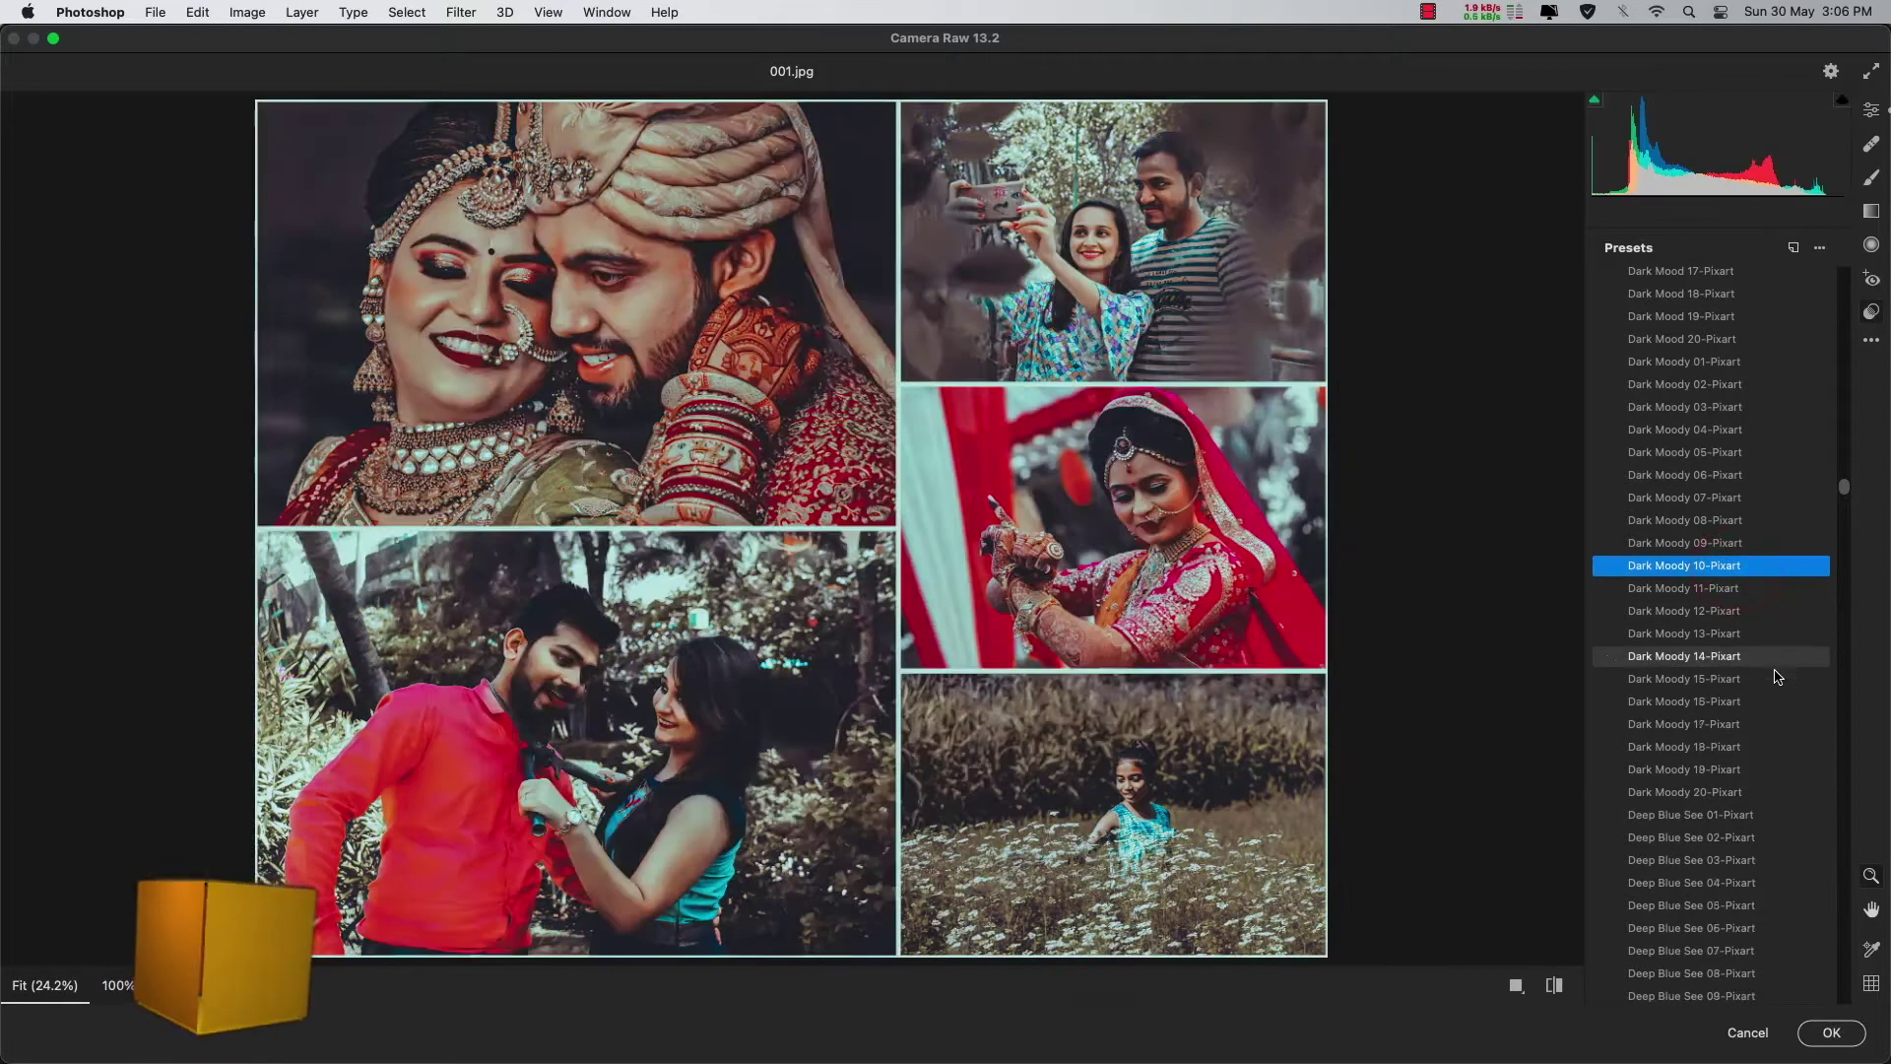
pyautogui.scroll(-2, 1773, 670)
pyautogui.scroll(-2, 1852, 734)
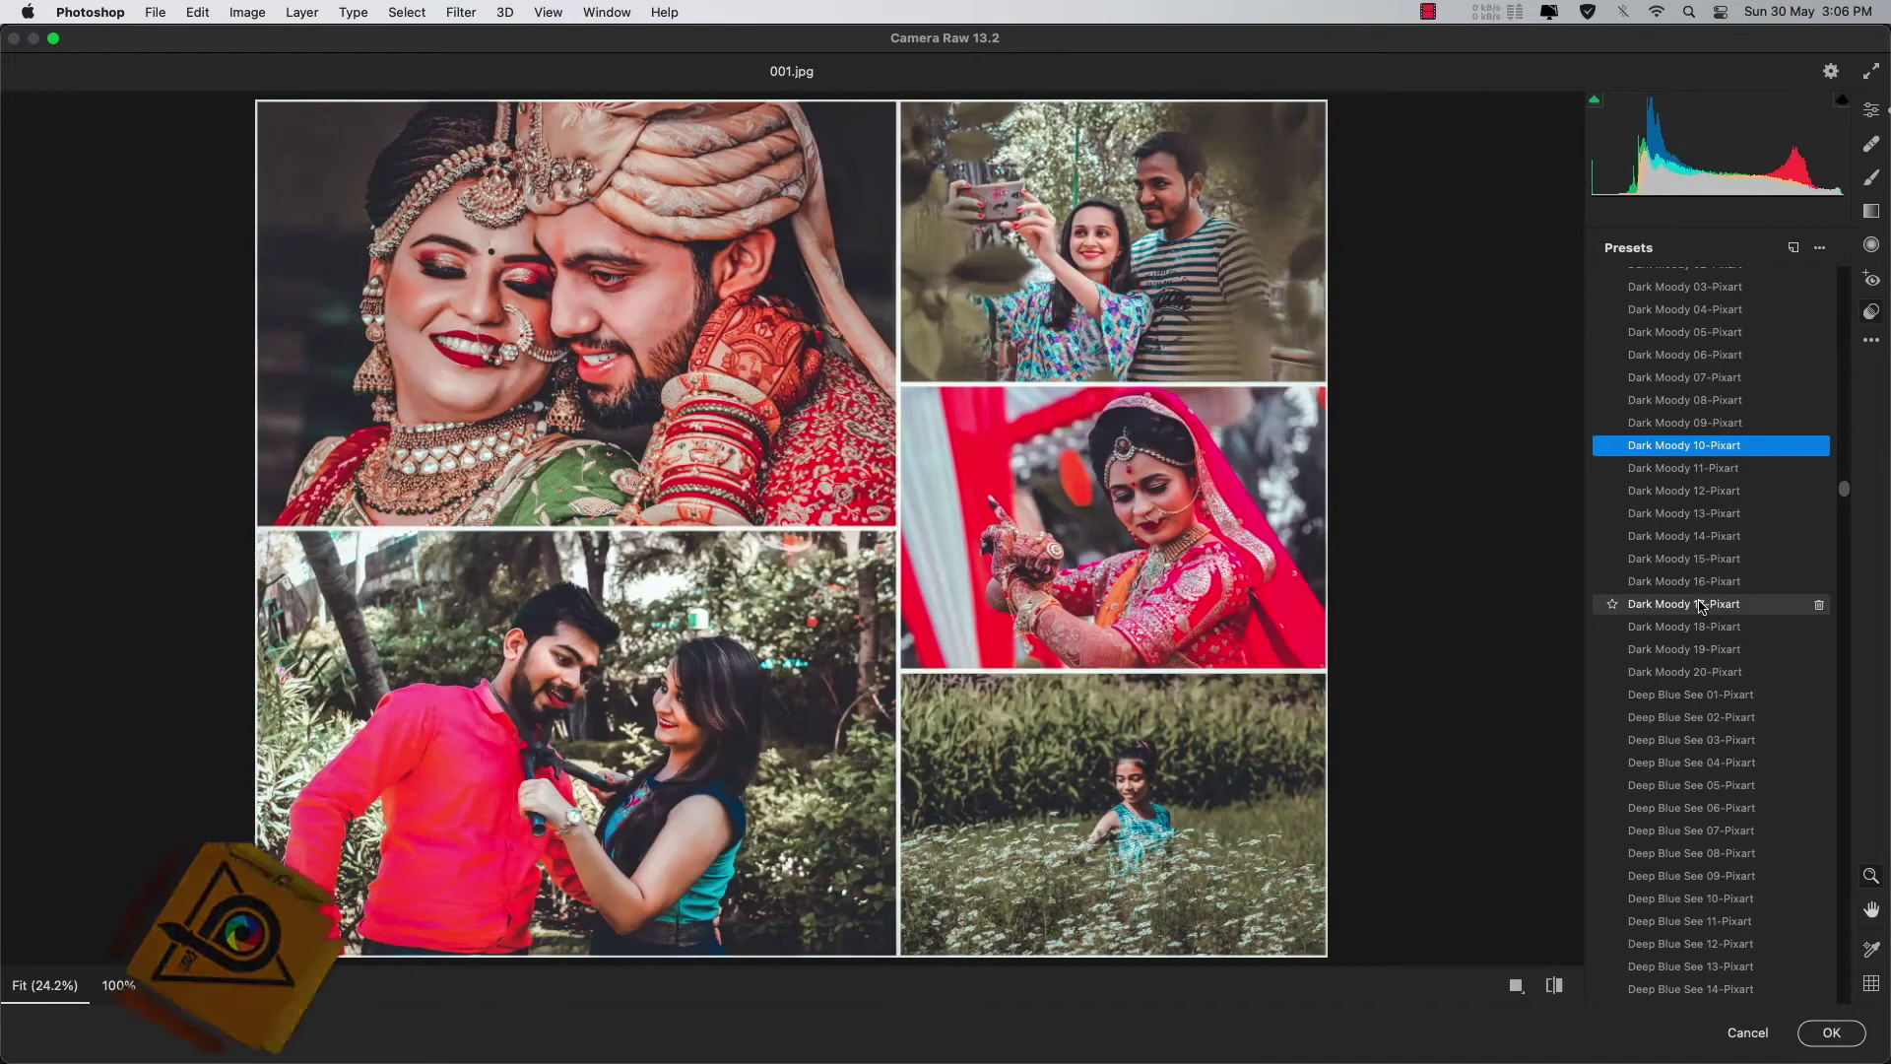
# Step: Preview Deep Blue See and Deep Forest presets on the photo, including Deep Blue See 05, Deep Forest 10 and Deep Forest 15-Pixart
pyautogui.scroll(-6, 1703, 606)
pyautogui.scroll(-8, 1704, 680)
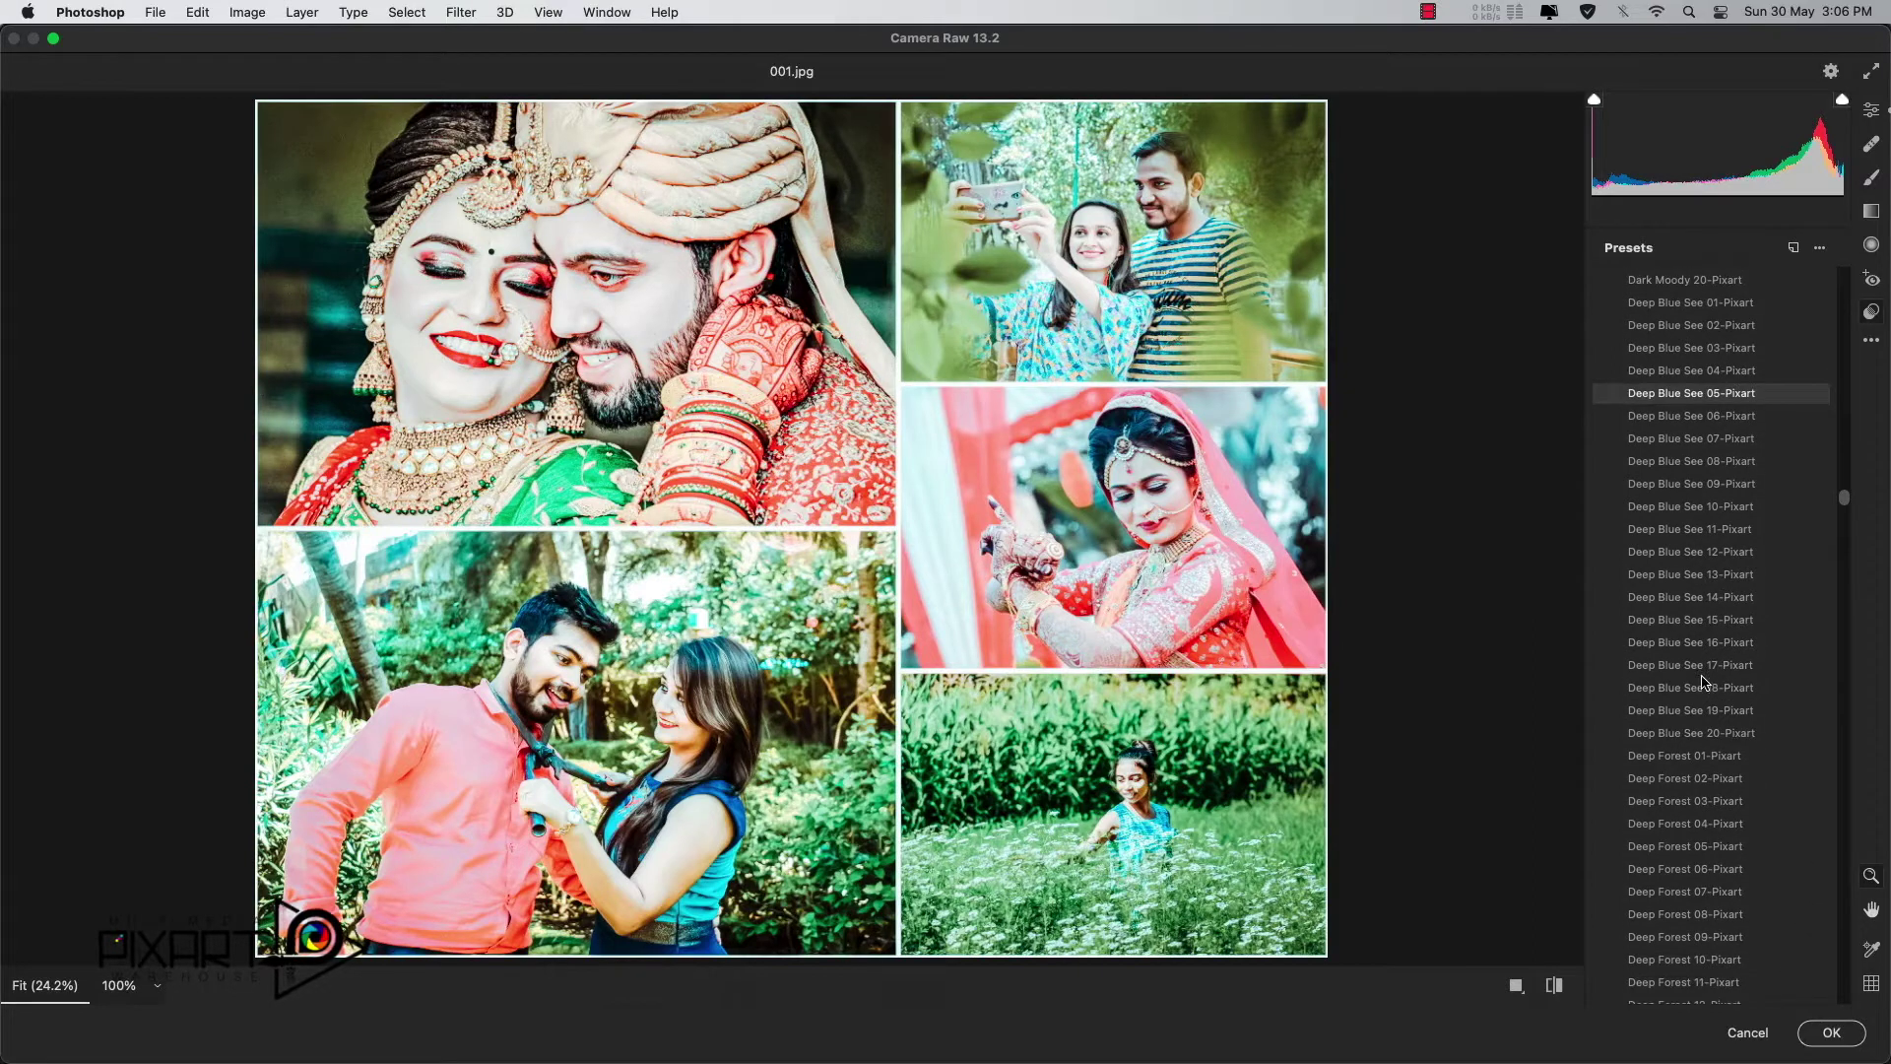
pyautogui.scroll(-5, 1746, 758)
pyautogui.scroll(-6, 1750, 761)
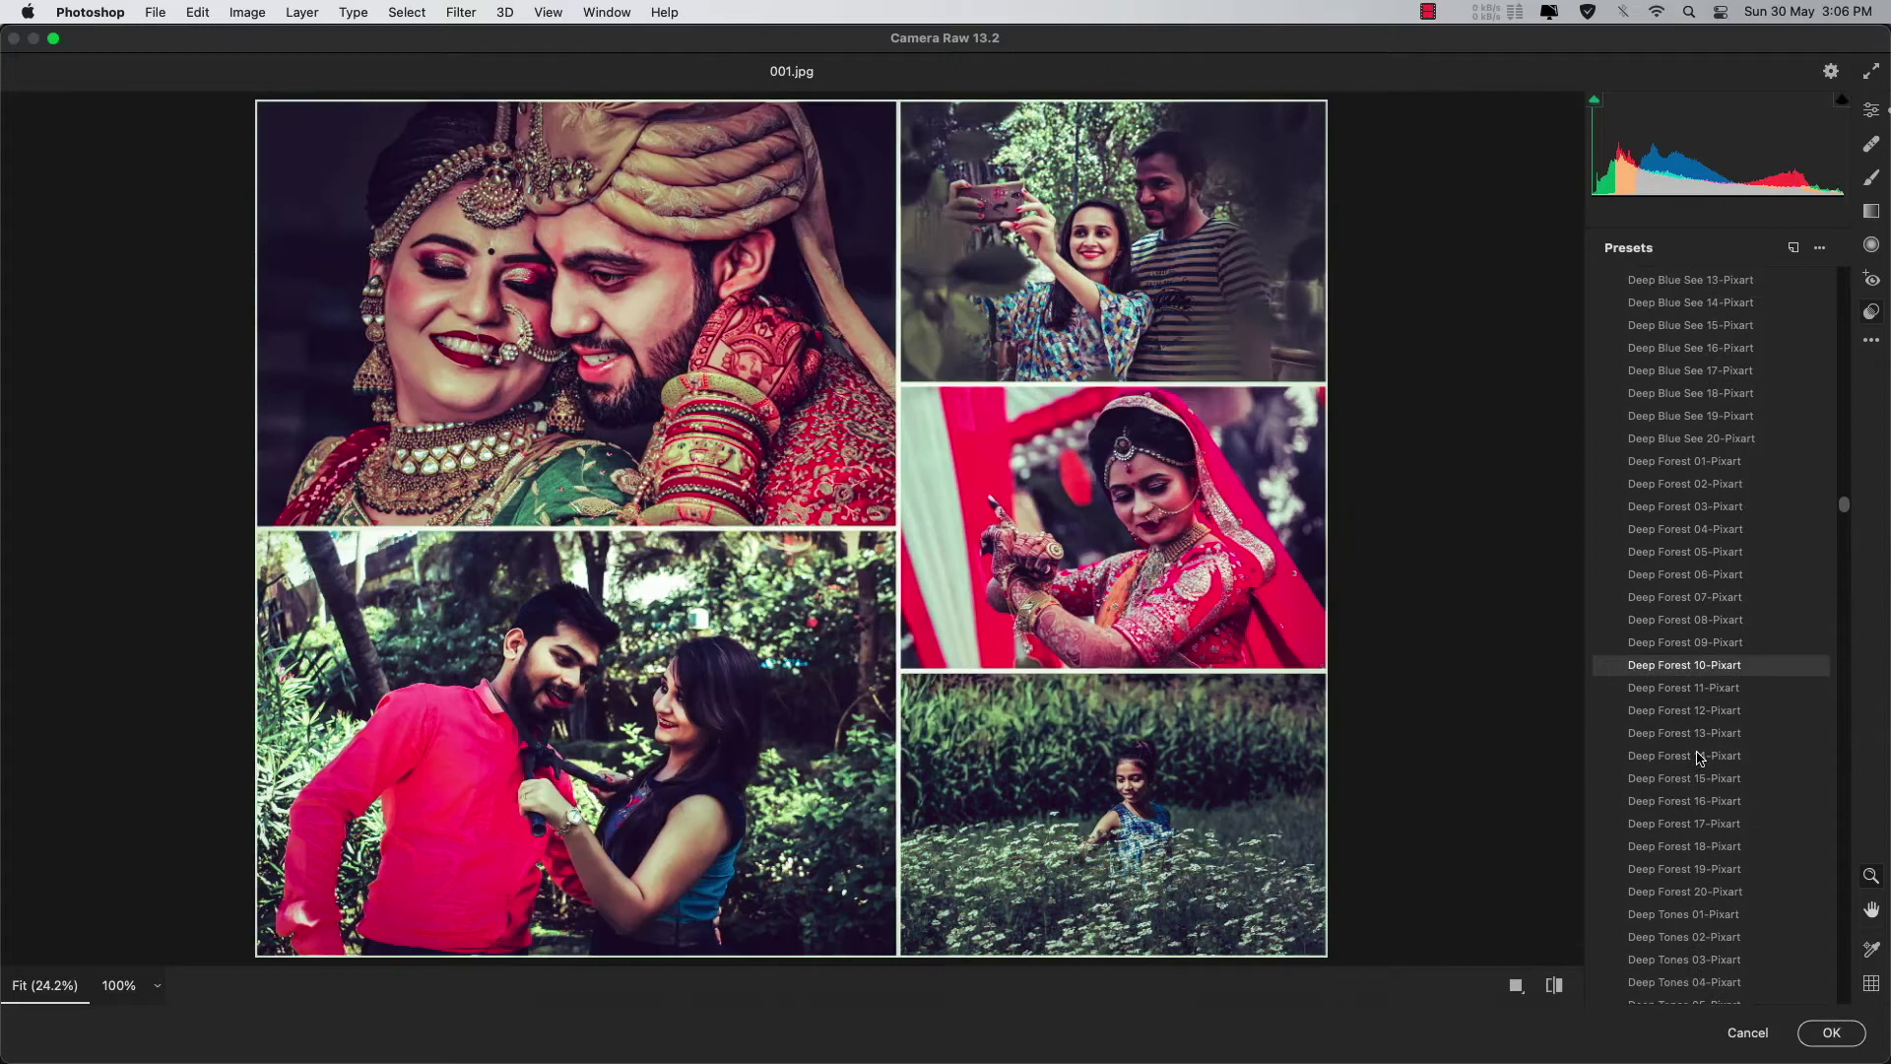
pyautogui.scroll(-2, 1715, 754)
pyautogui.scroll(-6, 1733, 744)
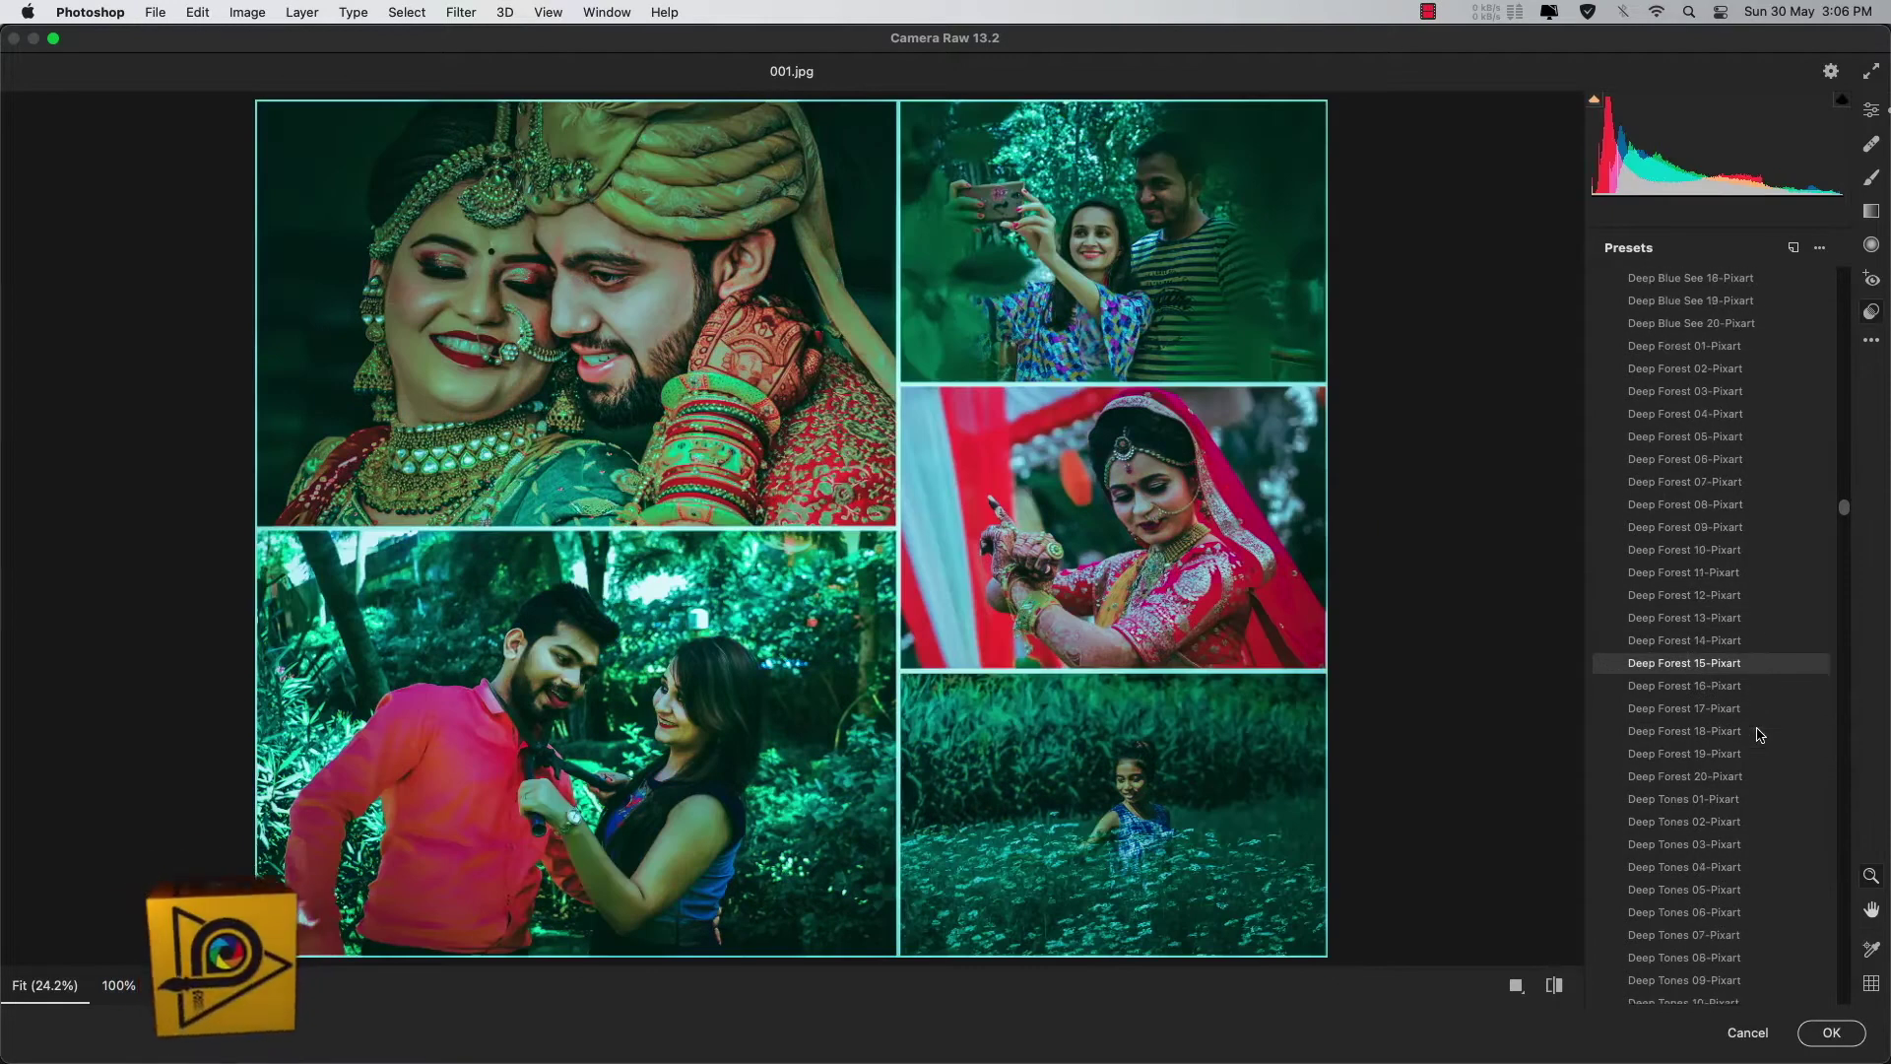
pyautogui.scroll(-6, 1714, 758)
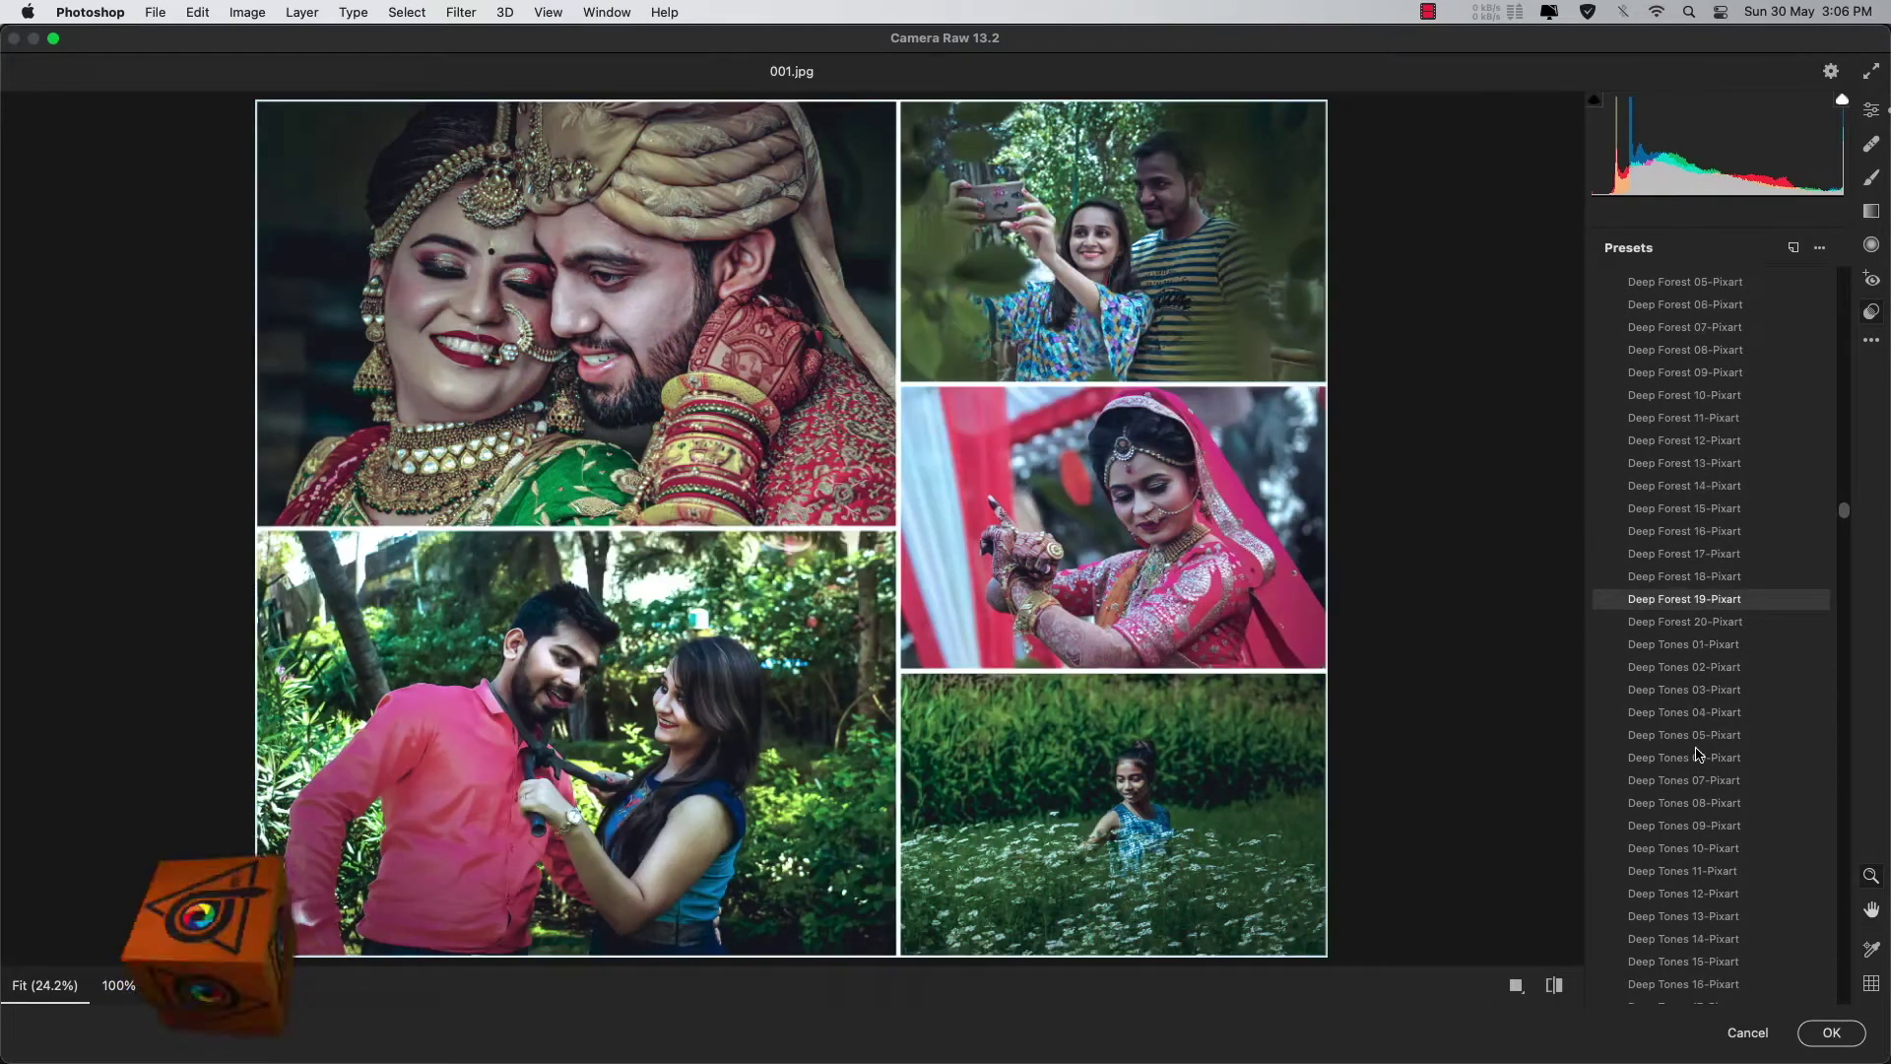
# Step: Preview Deep Tones and Dreamy Blogger presets on the photo, including Deep Tones 18, Dreamy Blogger 13 and Dreamy Blogger 20-Pixart
pyautogui.scroll(-6, 1745, 776)
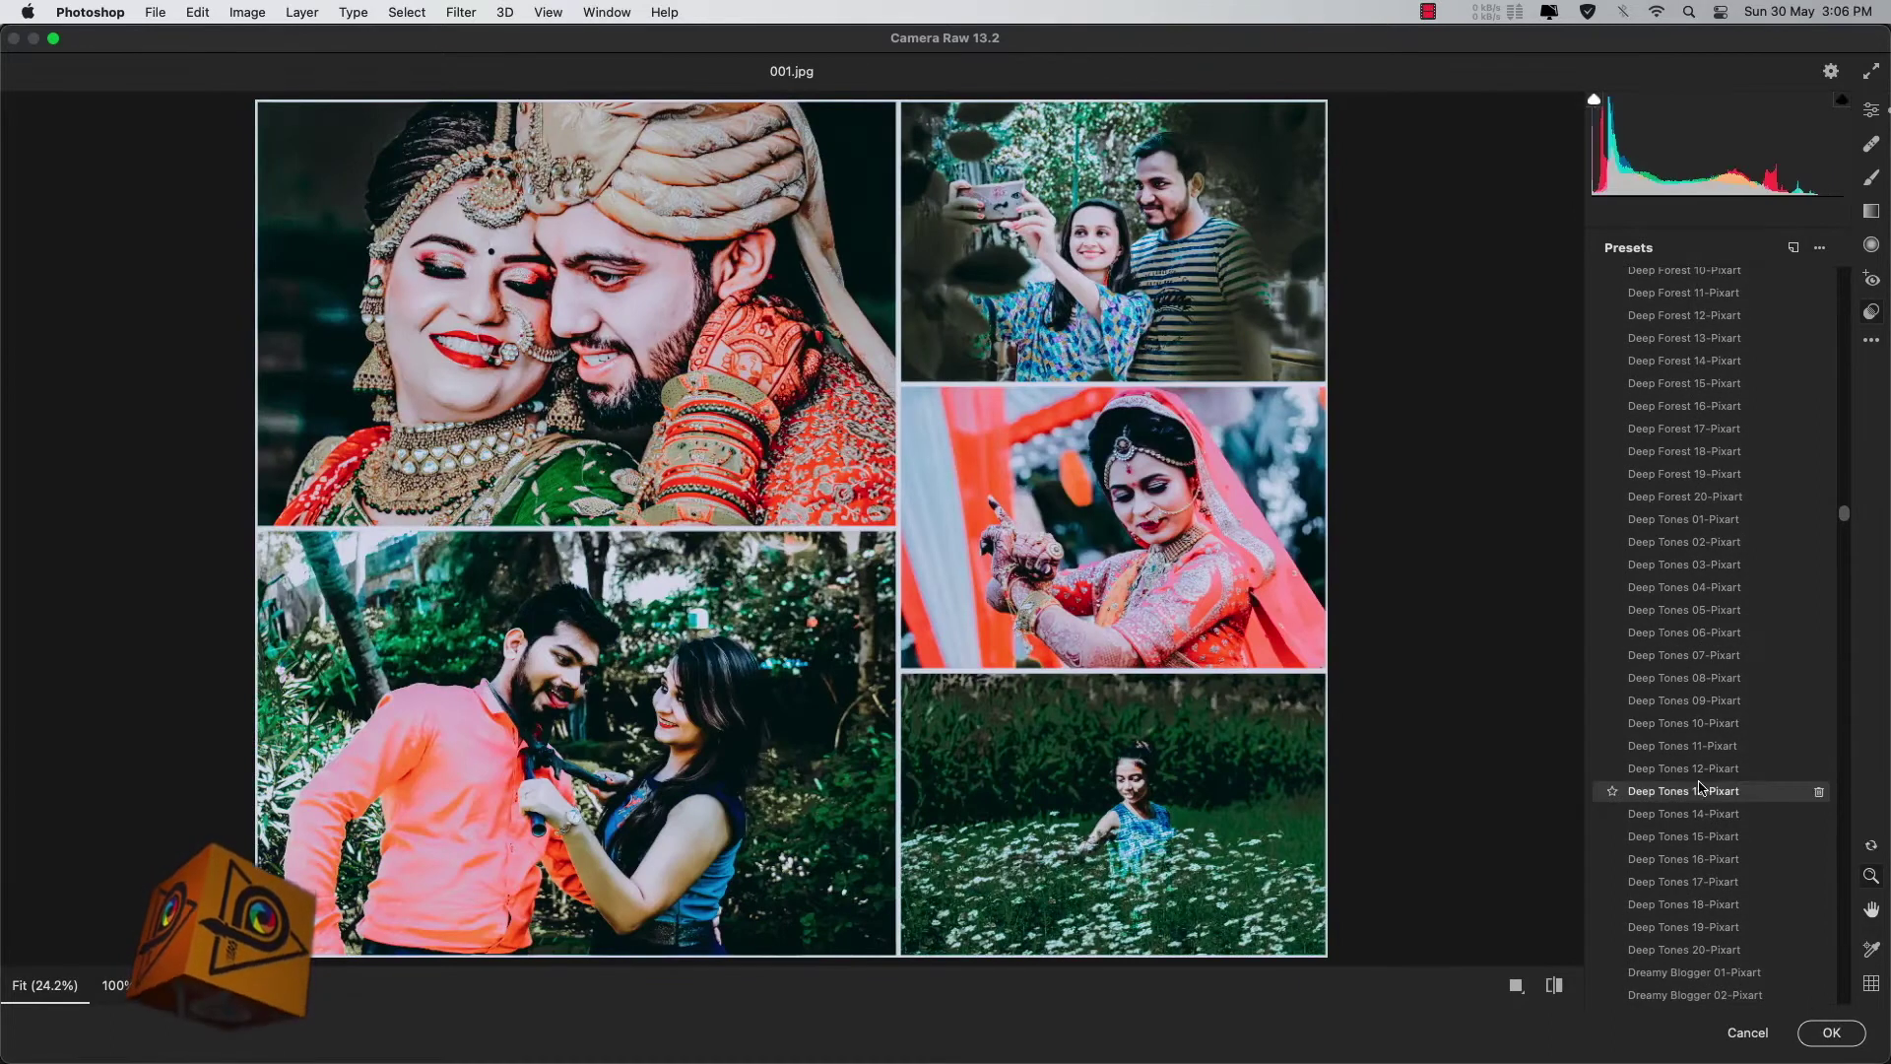
pyautogui.scroll(-5, 1739, 786)
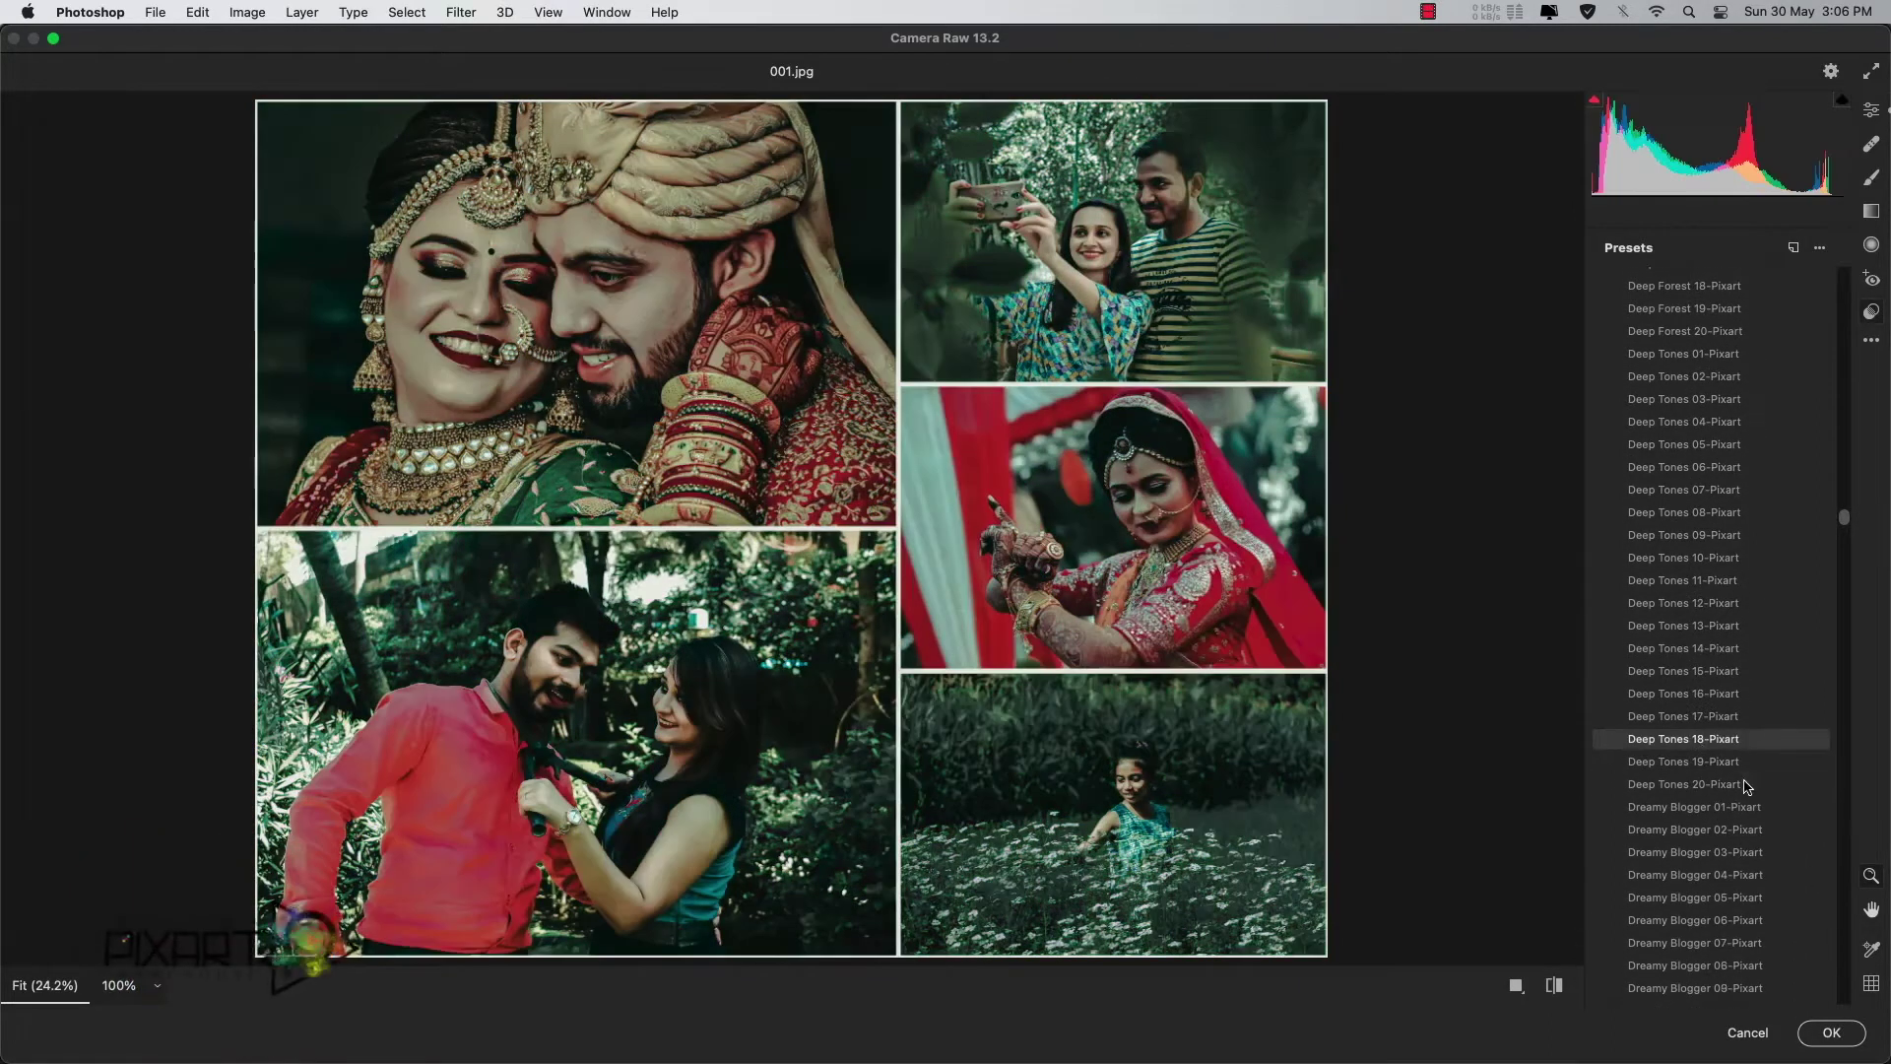
pyautogui.scroll(-3, 1717, 789)
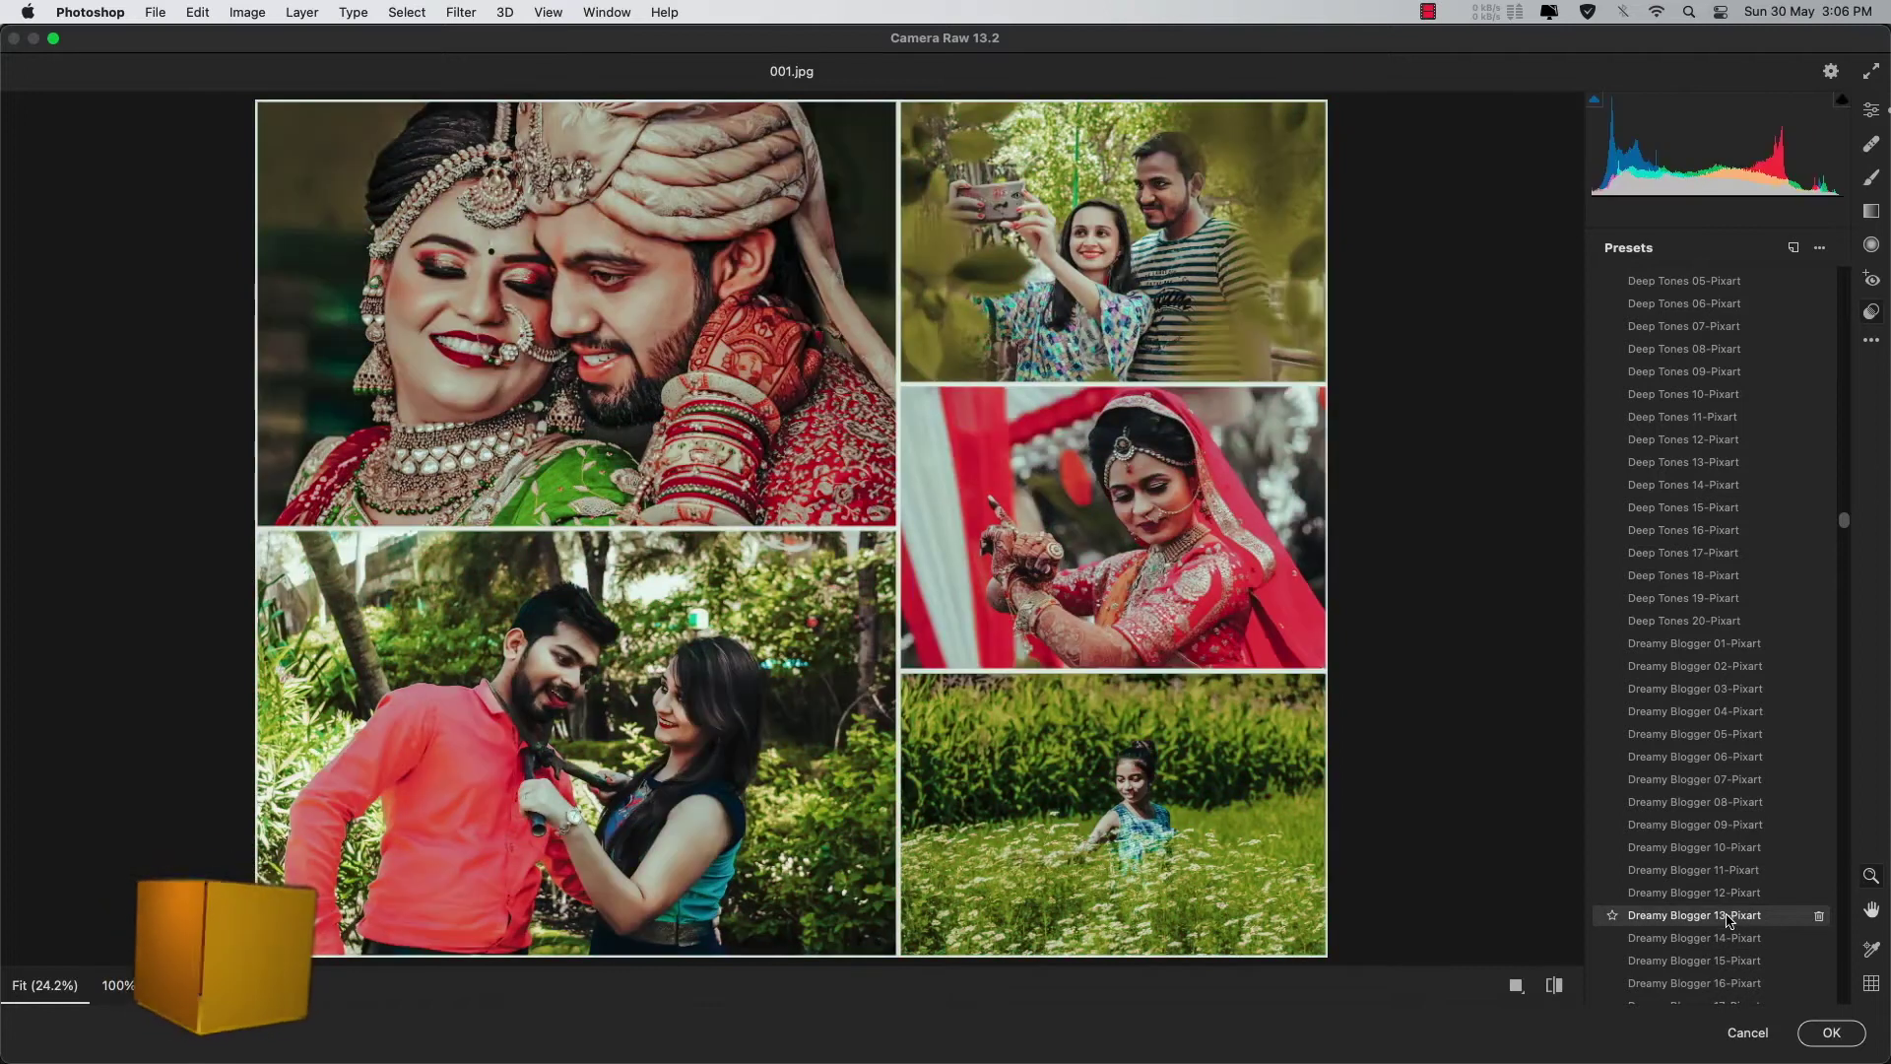
pyautogui.moveTo(1849, 522); pyautogui.dragTo(1849, 529)
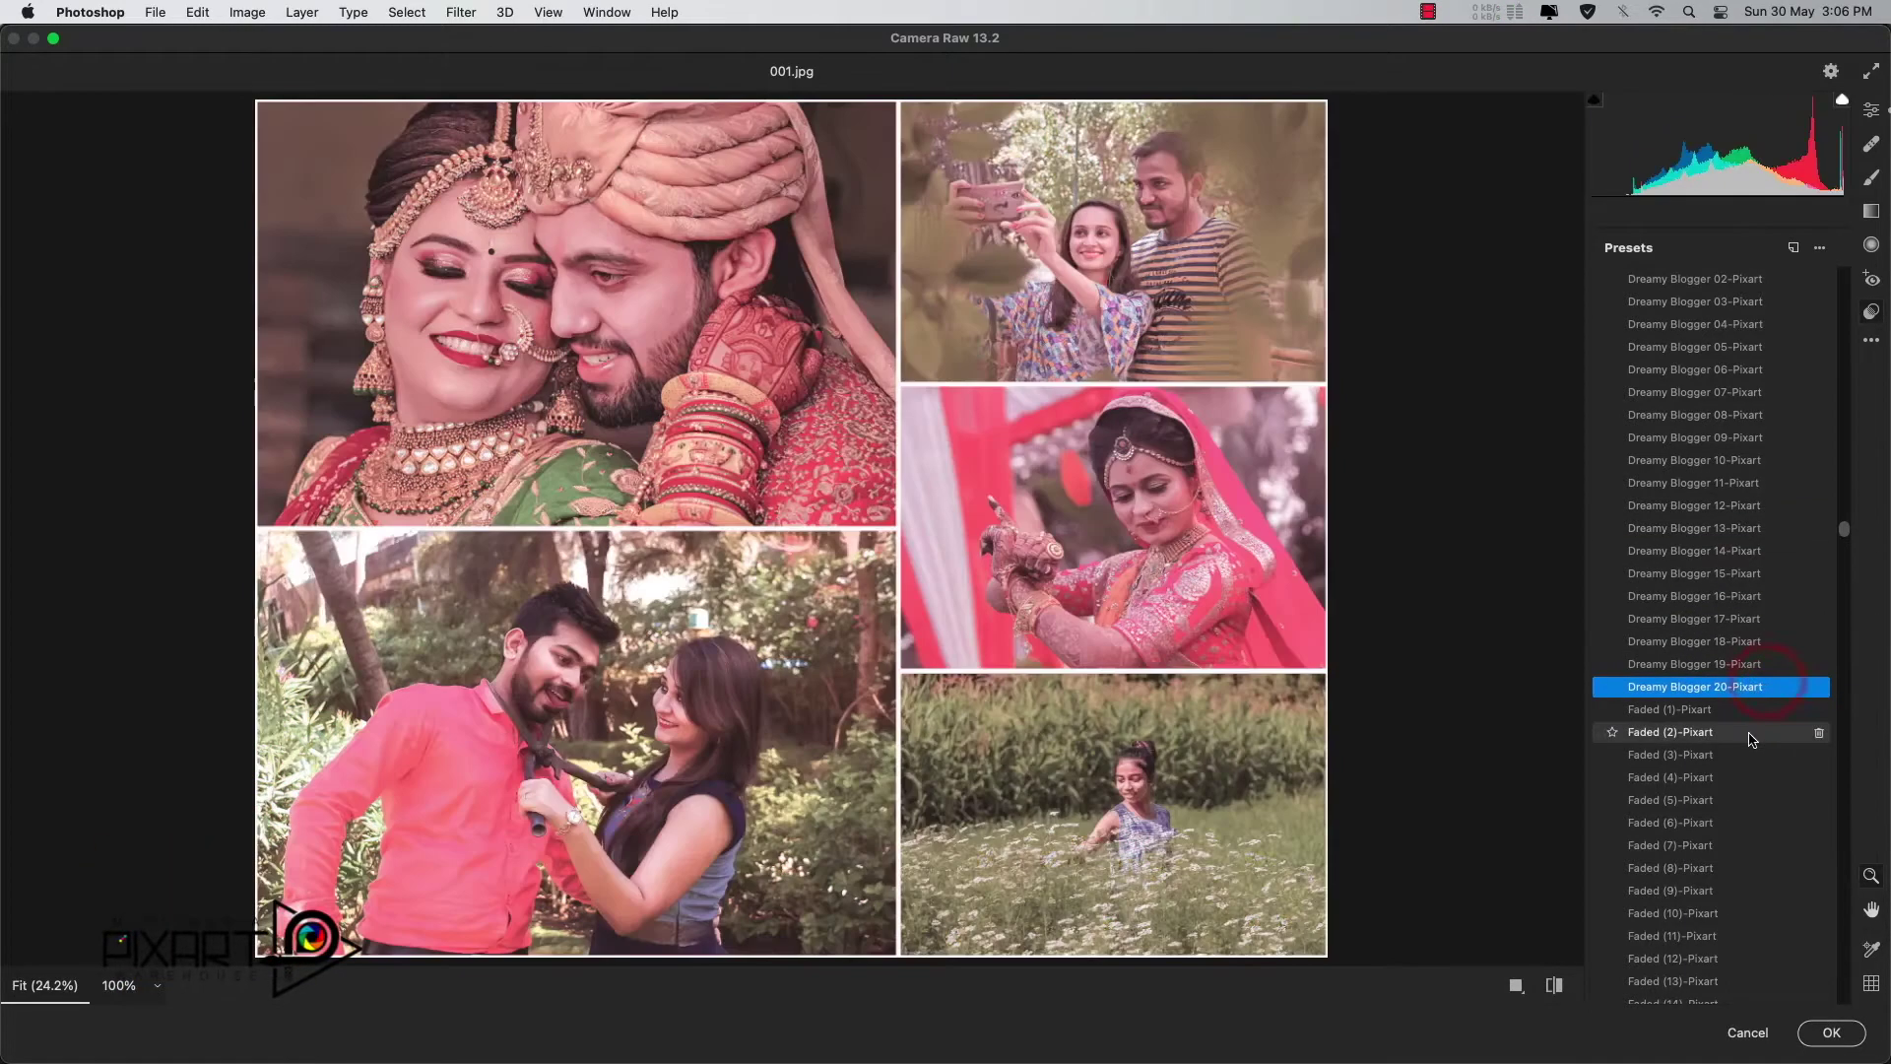
# Step: Try Faded (2)-Pixart on the photo and preview Feather Softly presets, including Feather Softly 04, 10 and 12-Pixart
pyautogui.moveTo(1843, 528); pyautogui.dragTo(1841, 539)
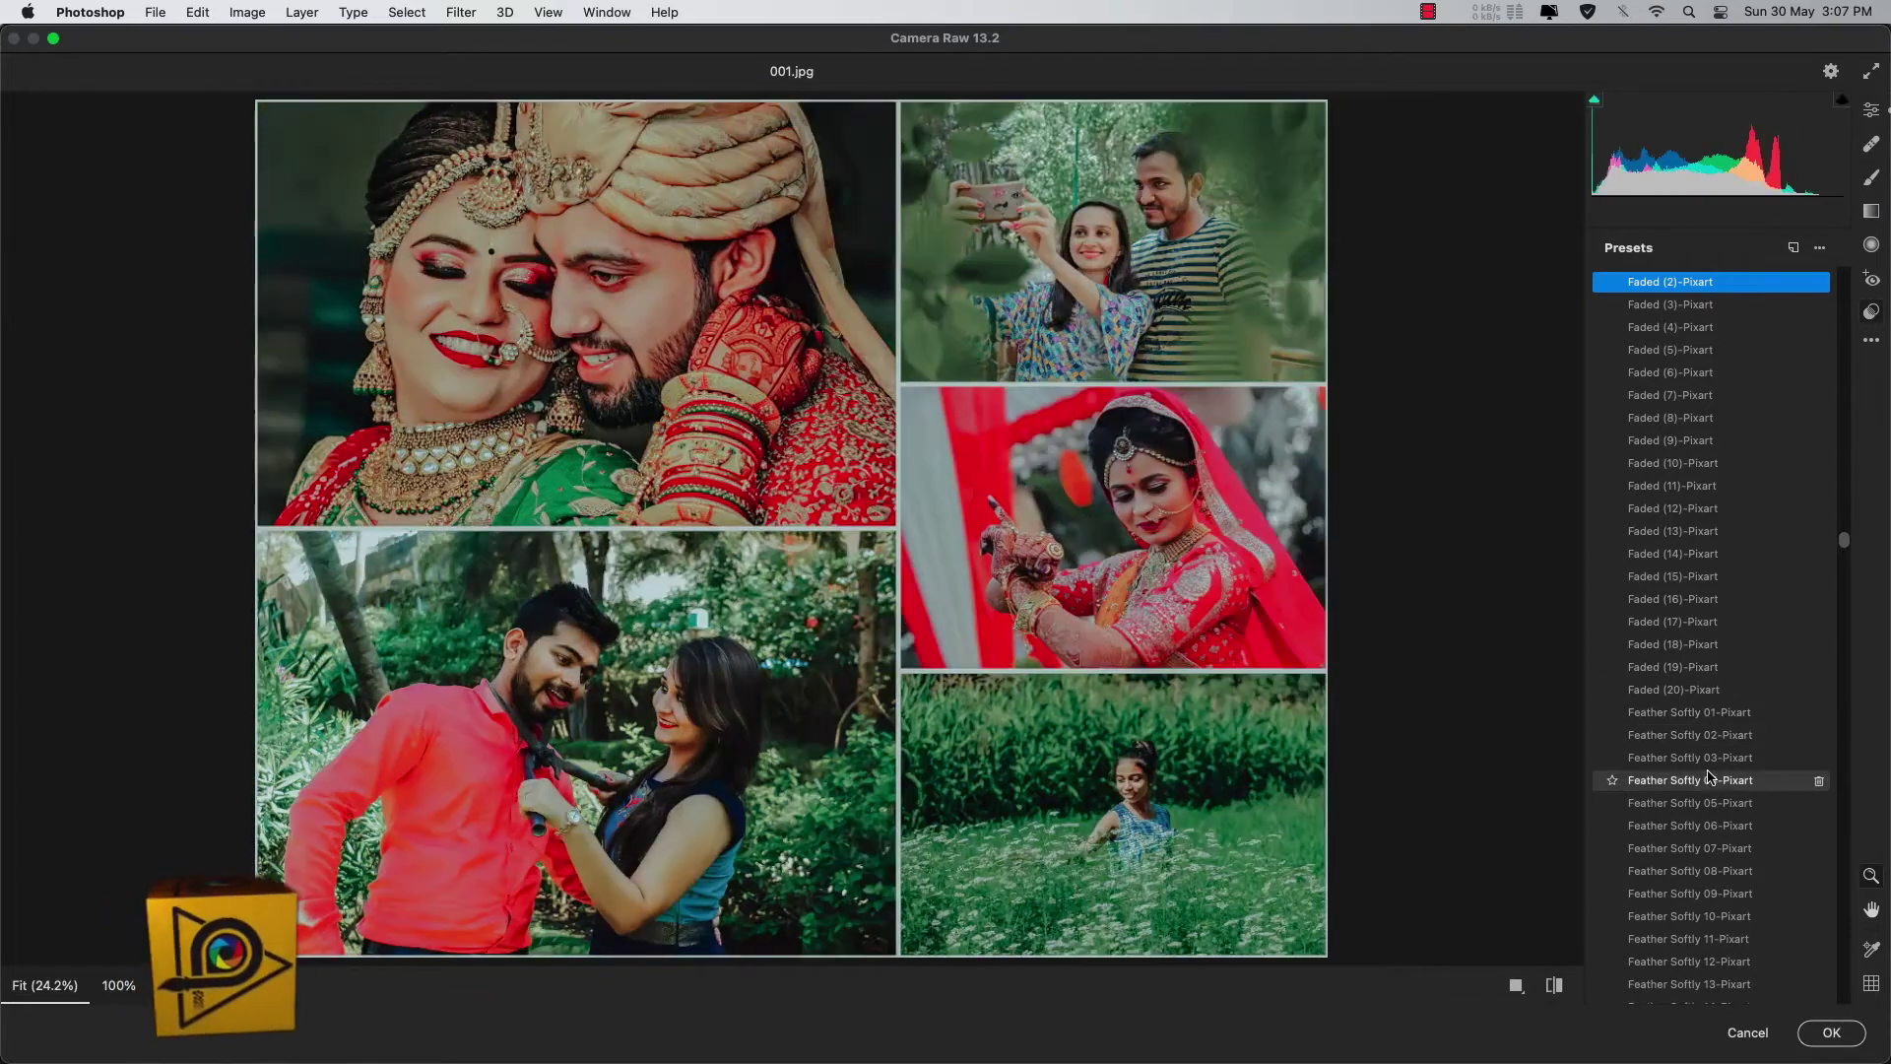
pyautogui.scroll(-3, 1709, 891)
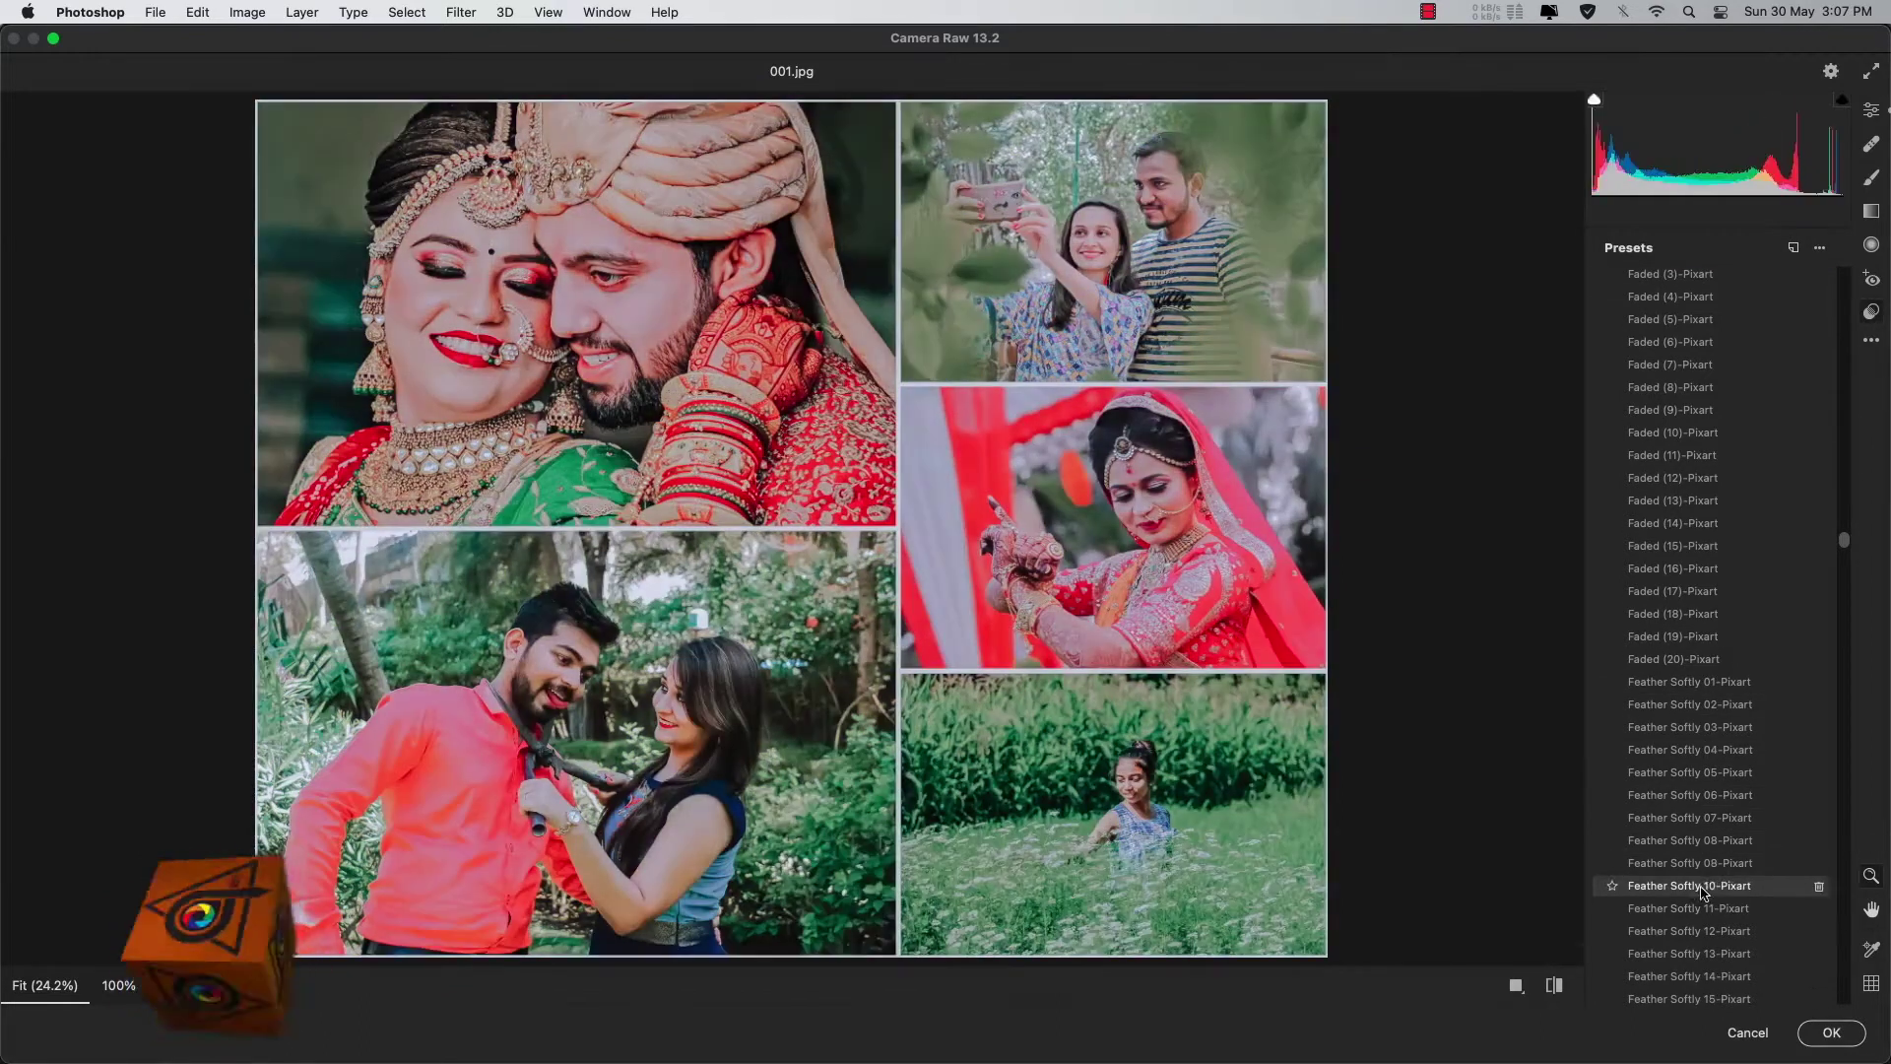
pyautogui.scroll(-6, 1721, 941)
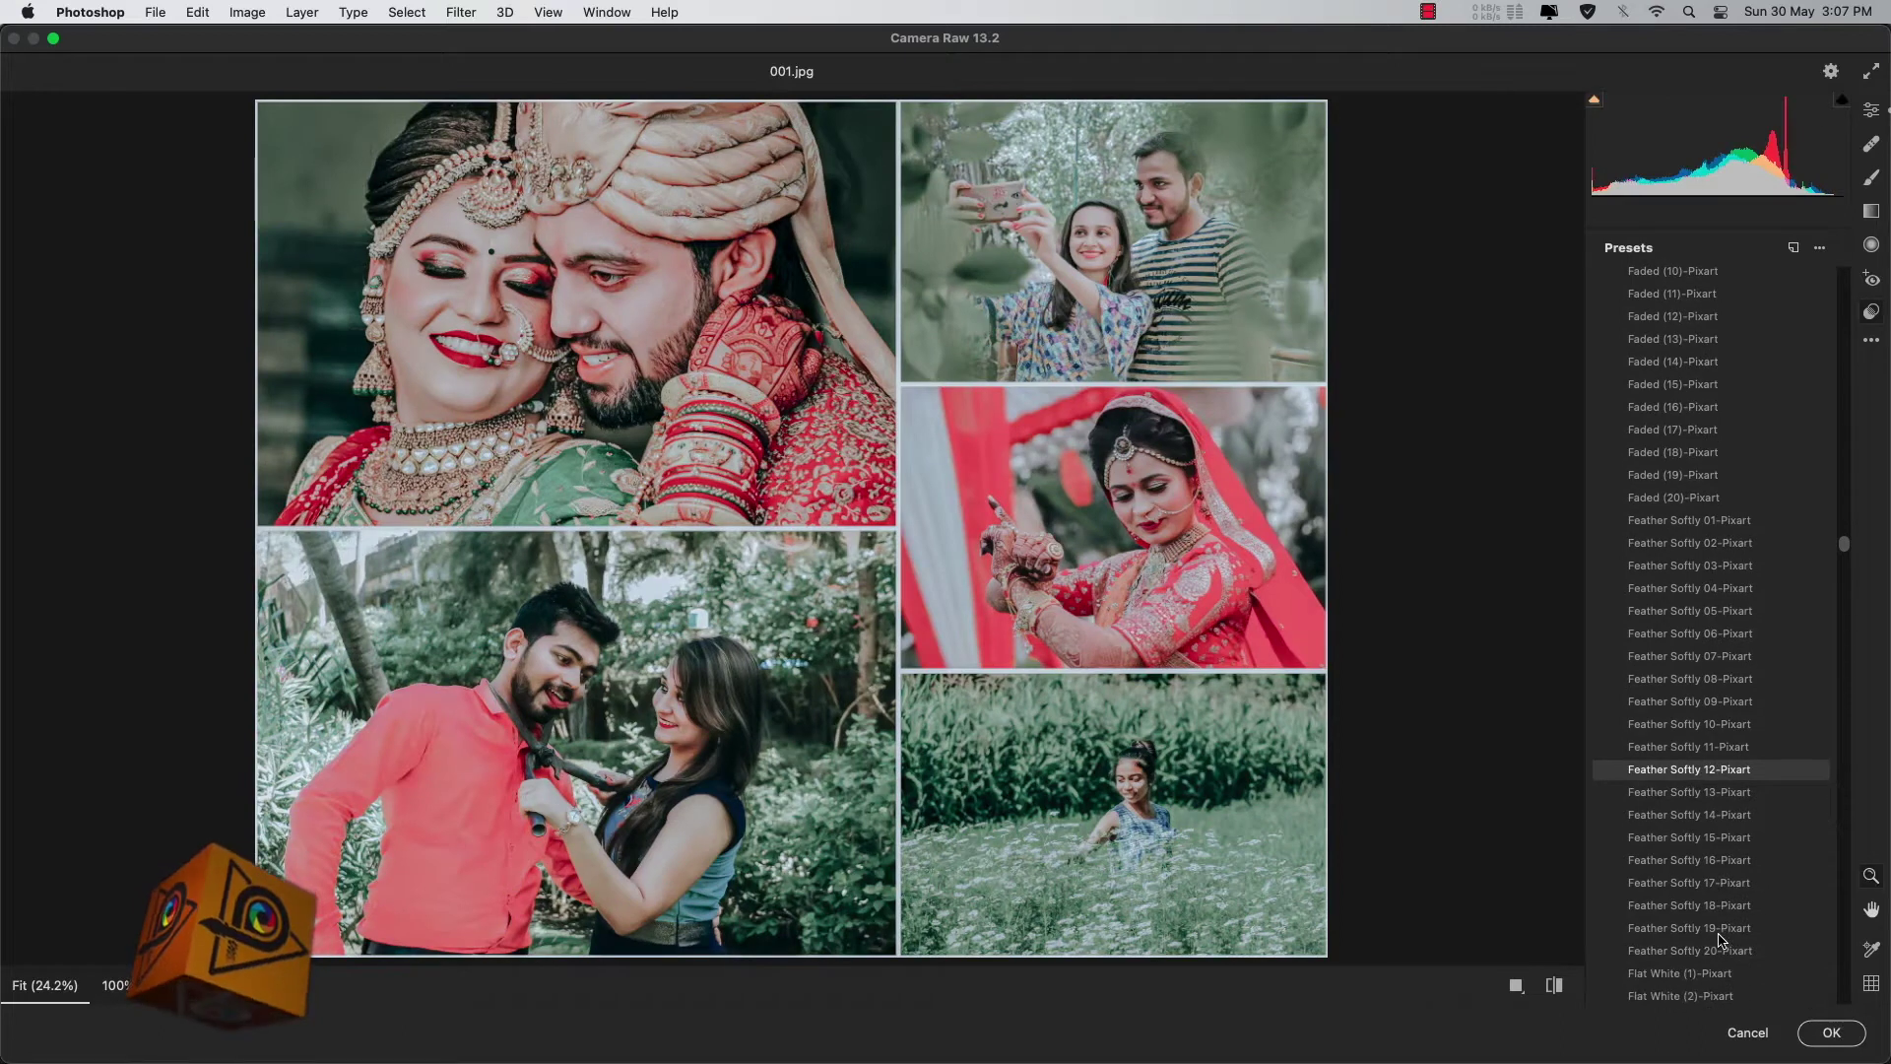
pyautogui.scroll(-8, 1724, 901)
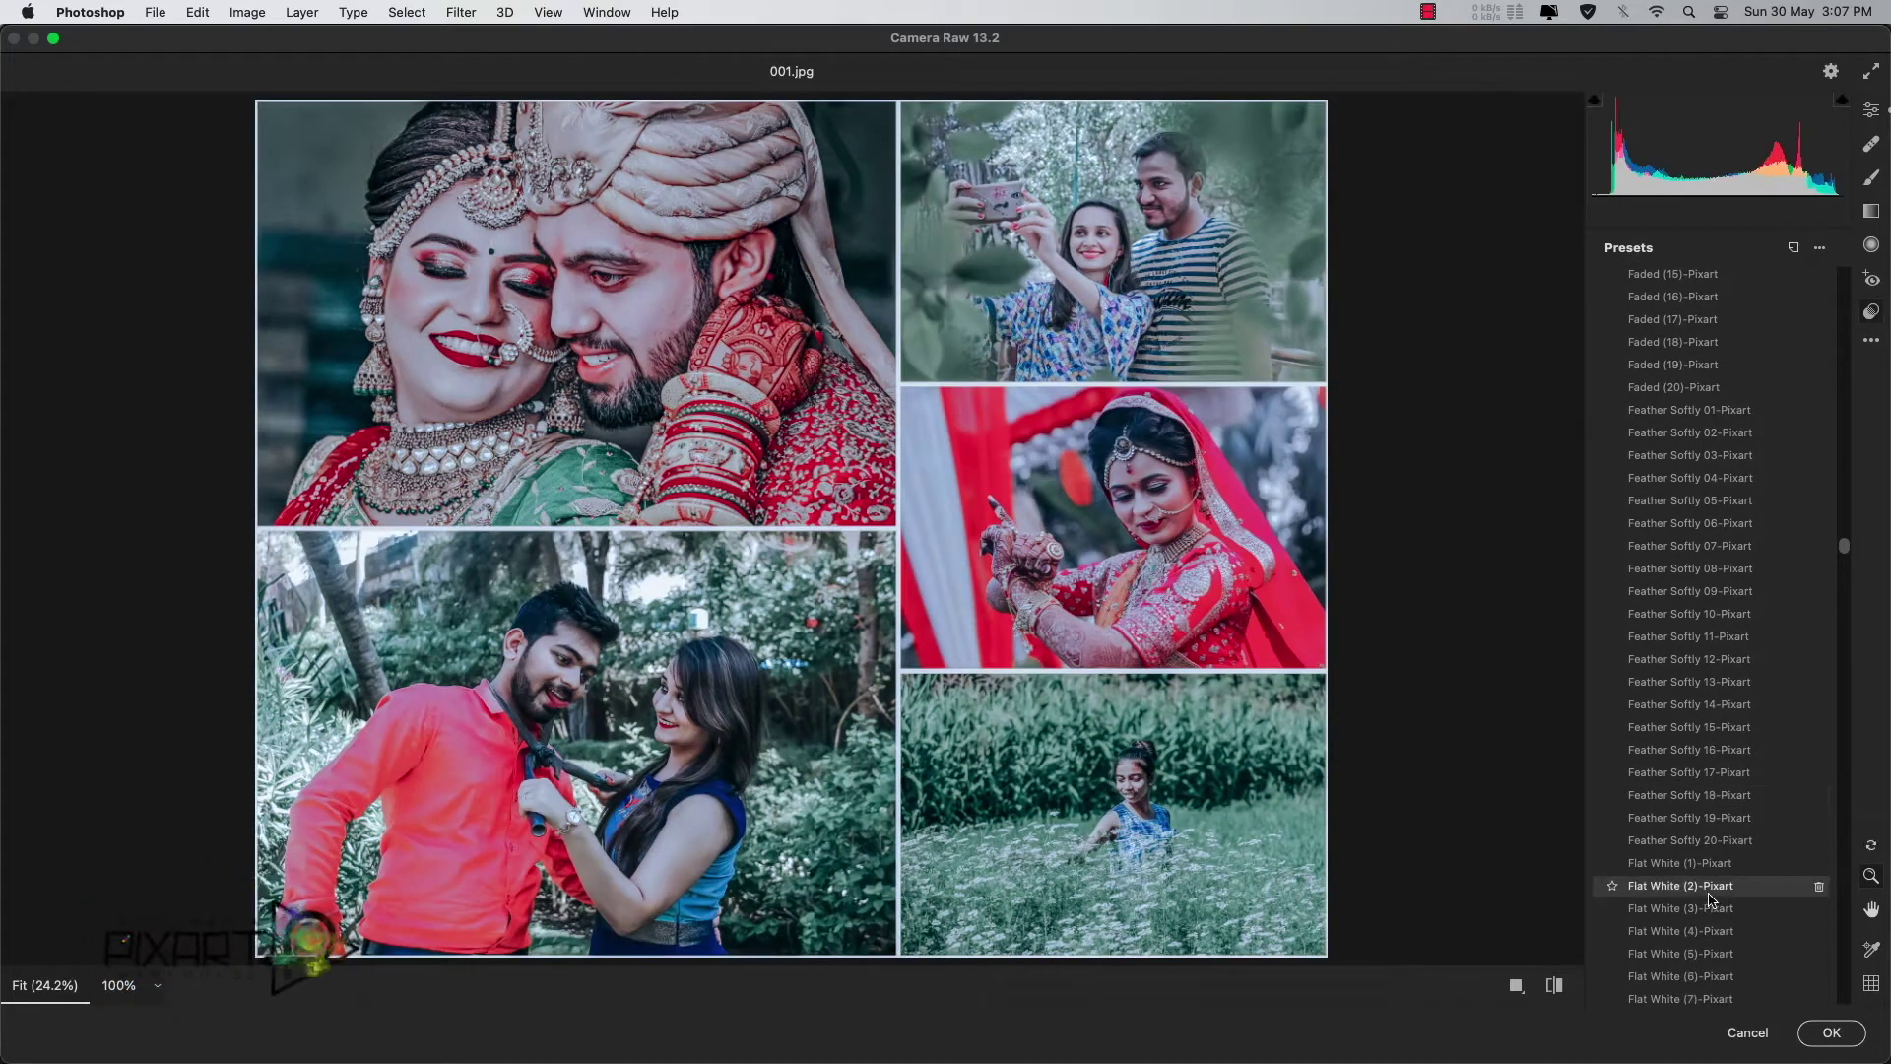
# Step: Preview Flat White presets such as Flat White (9)-Pixart, and leave Camera Raw without applying any preset
pyautogui.scroll(-7, 1709, 900)
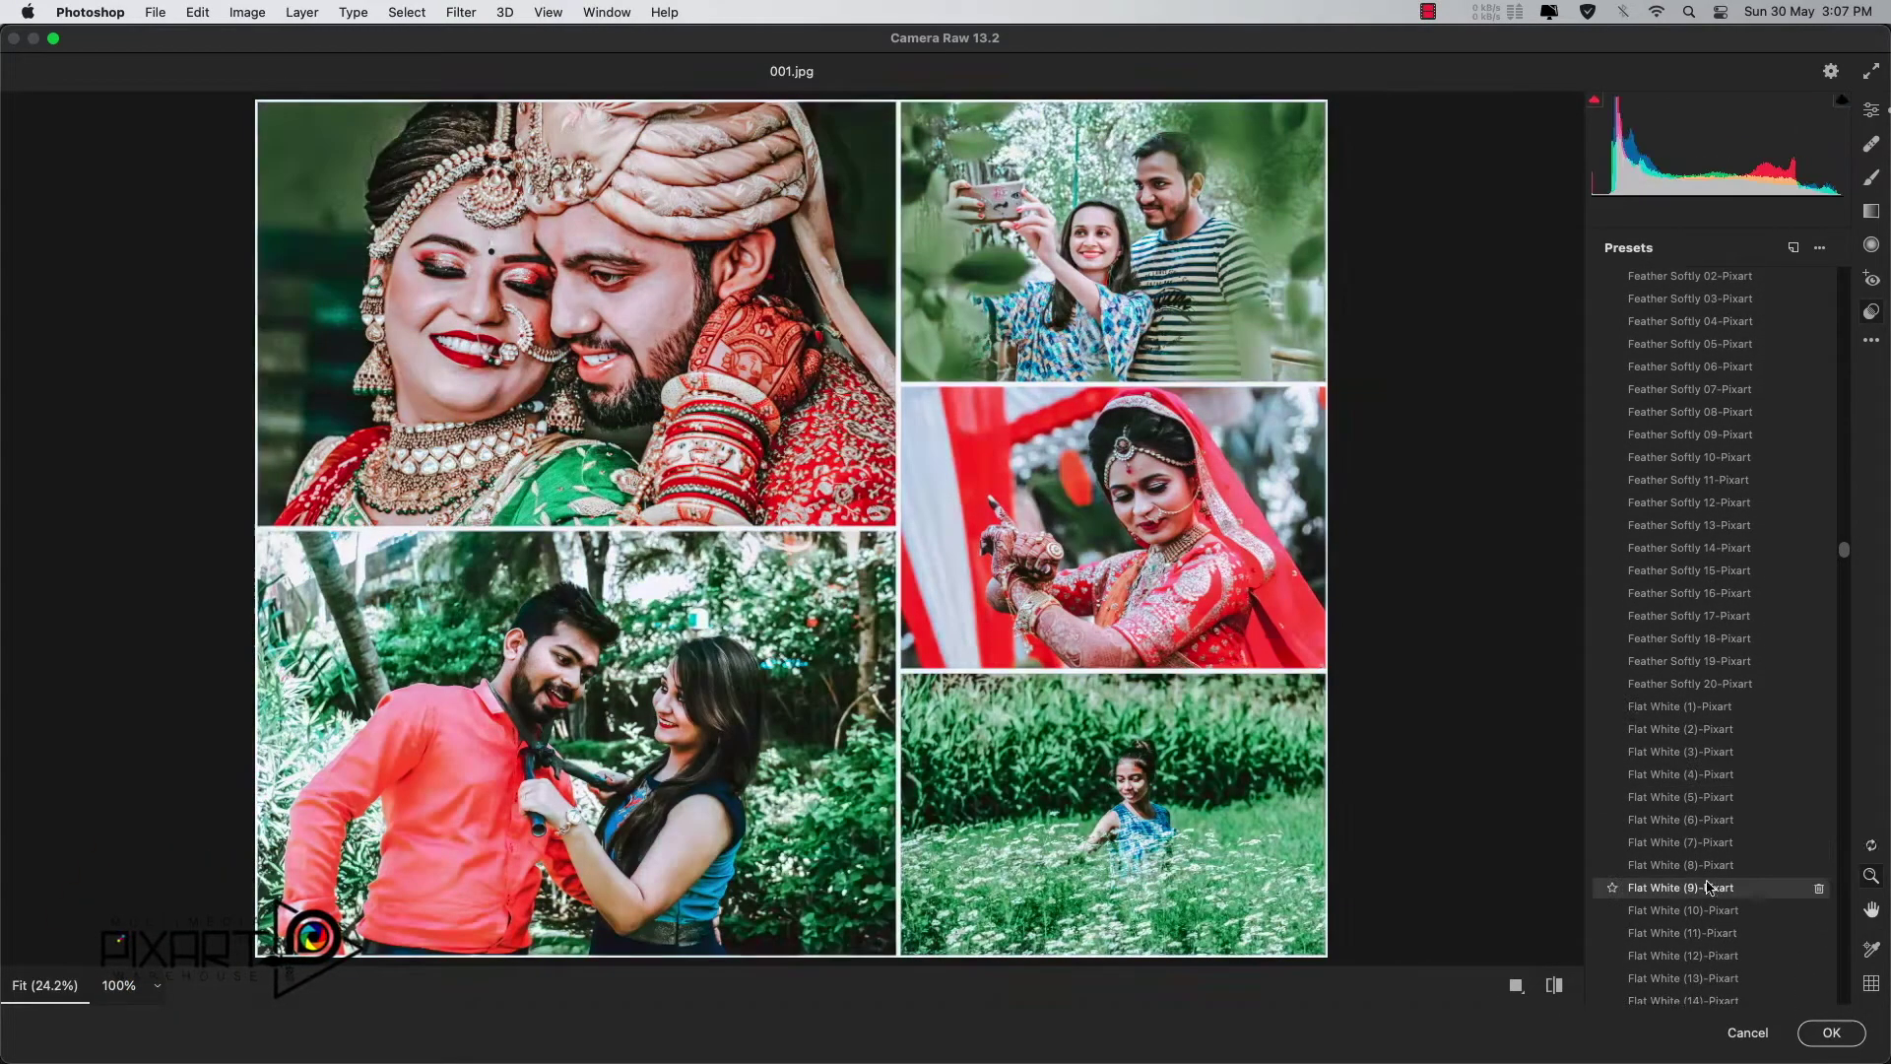
pyautogui.scroll(-4, 1717, 911)
pyautogui.scroll(-5, 1739, 941)
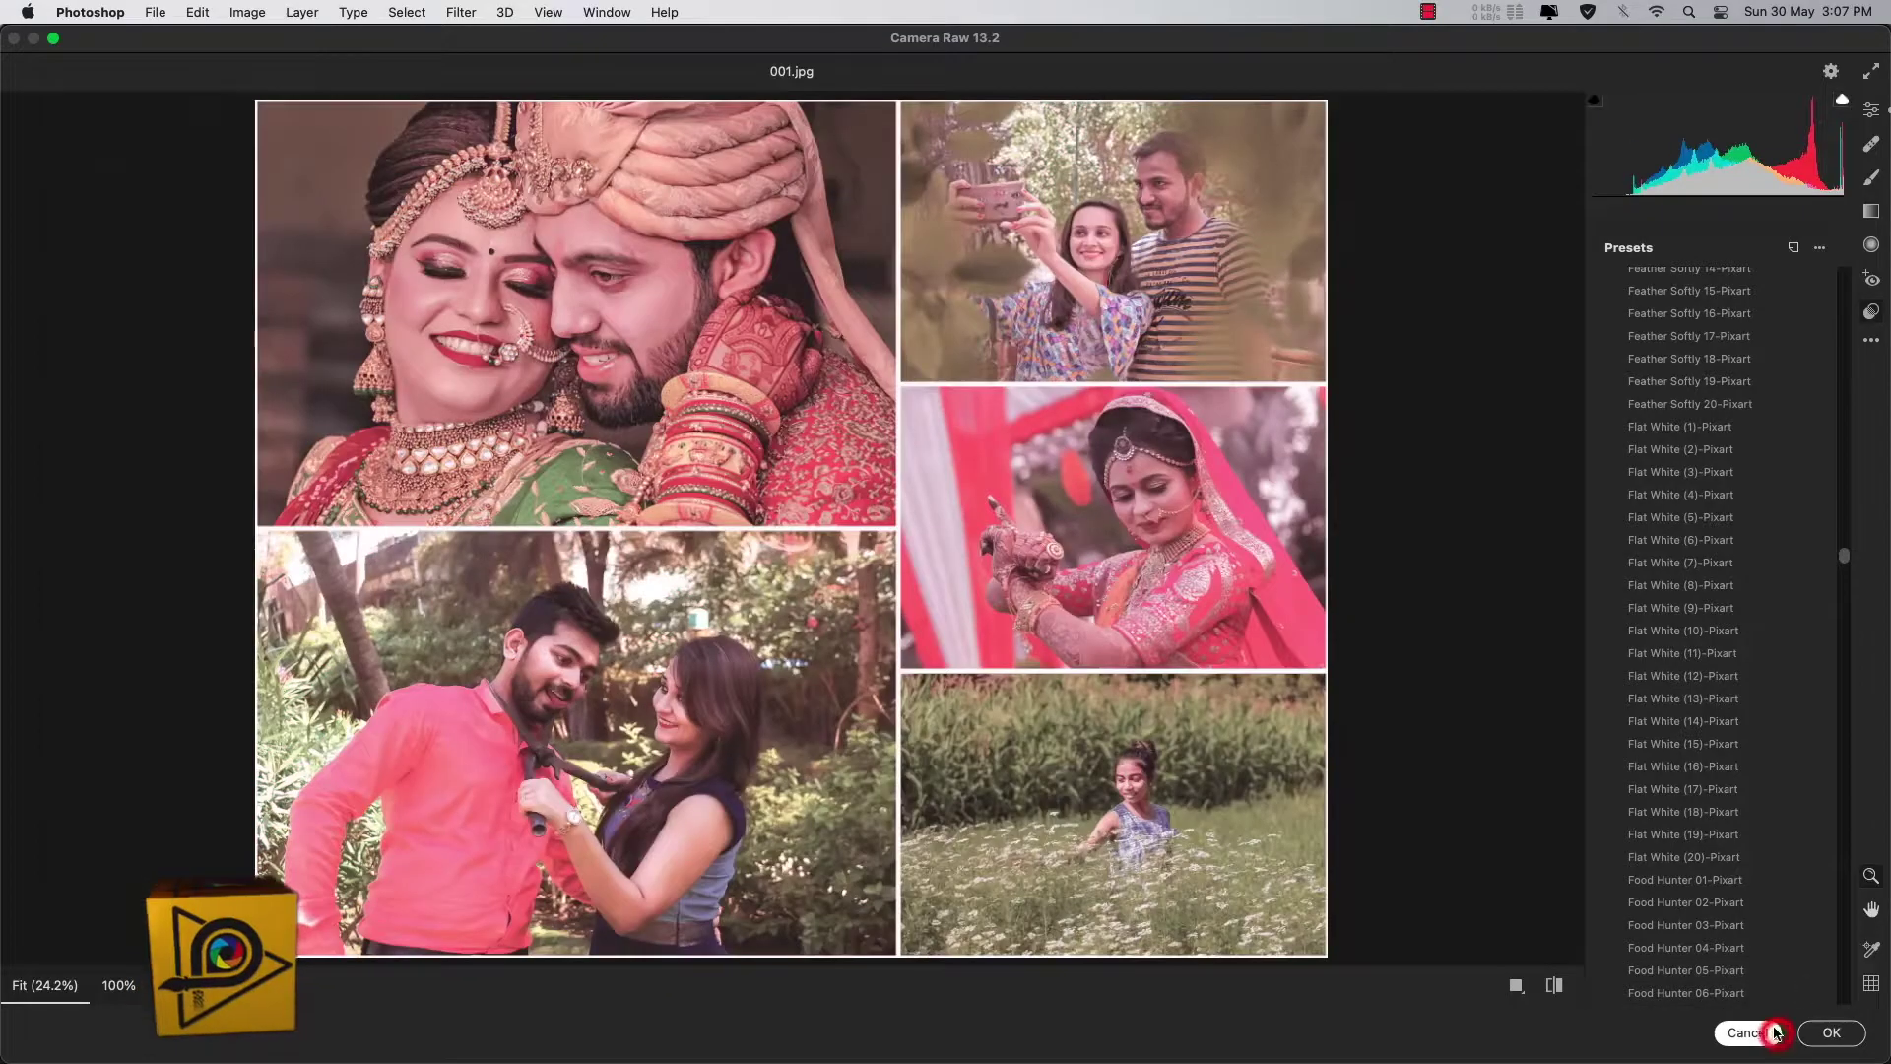
pyautogui.click(1776, 1033)
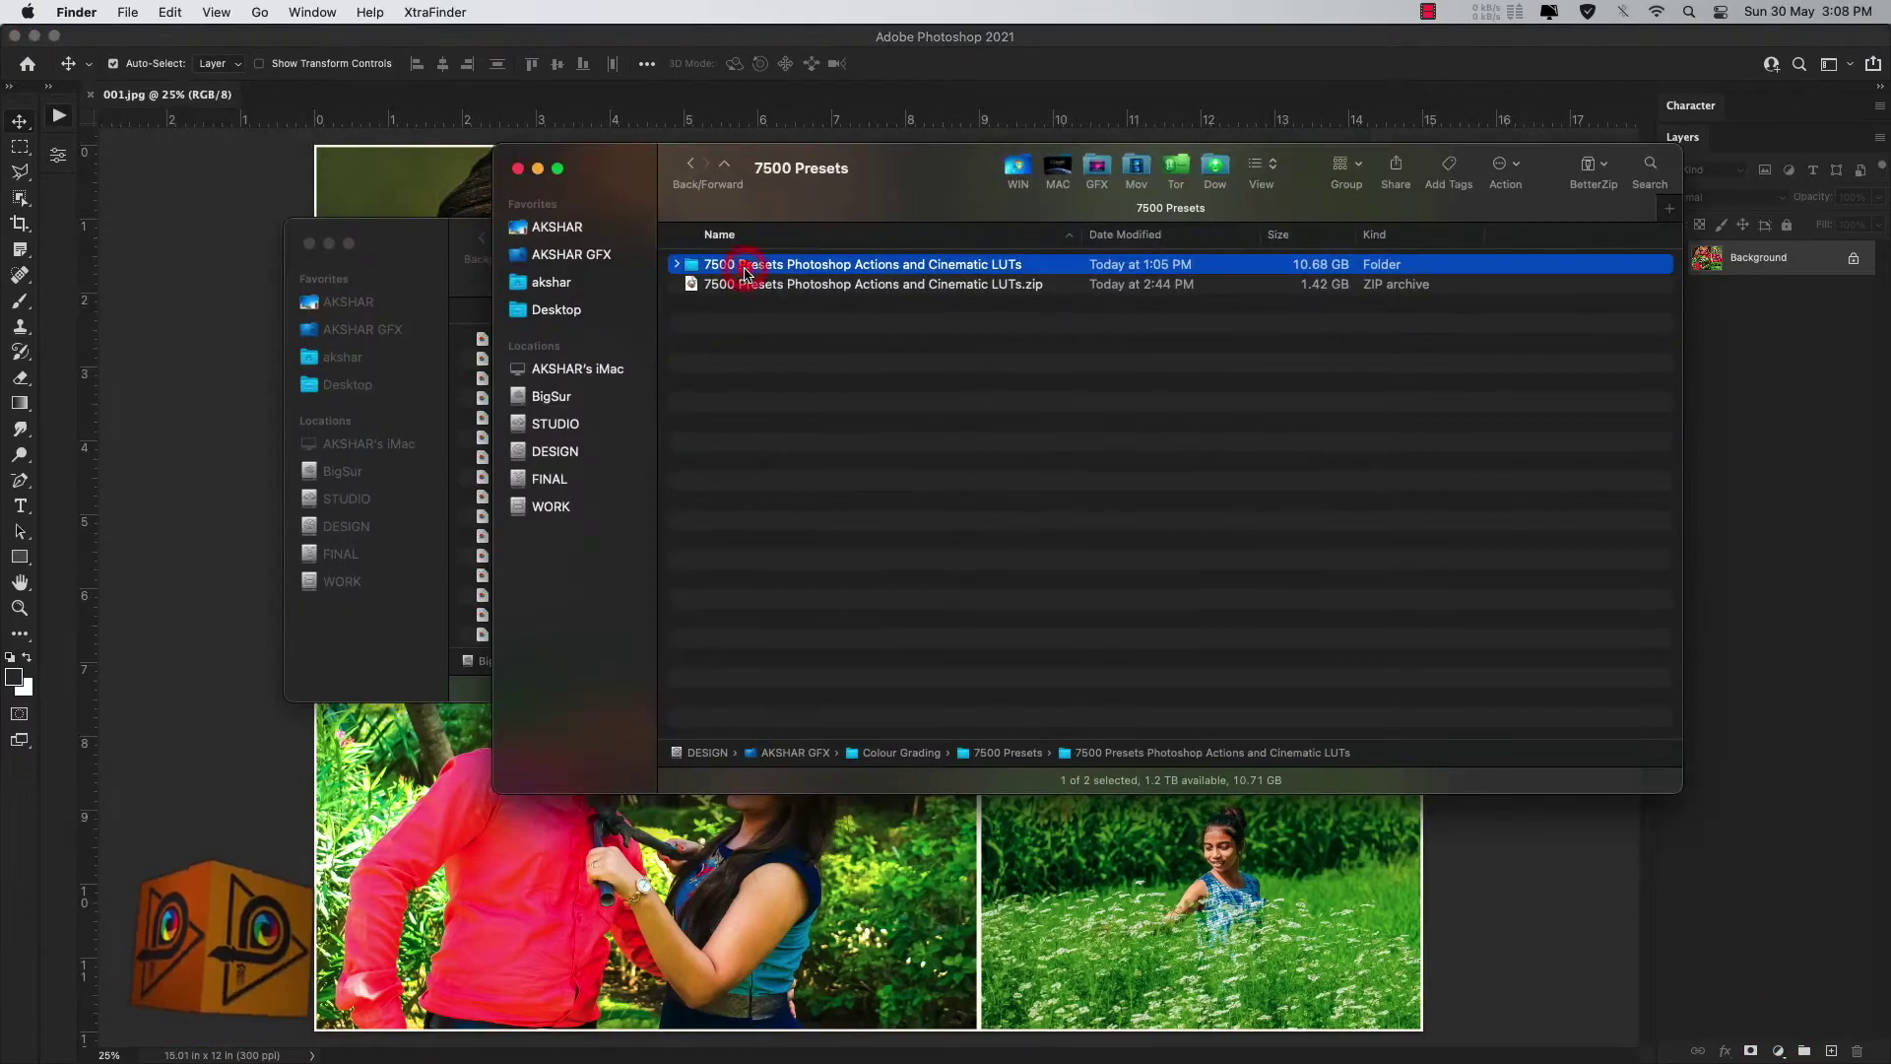
# Step: In the 7500 Presets Photoshop Actions and Cinematic LUTs folder, expand 20 Sweet Orange Presets and open the file nested inside Ps Action & Cr Xmp
pyautogui.doubleClick(760, 262)
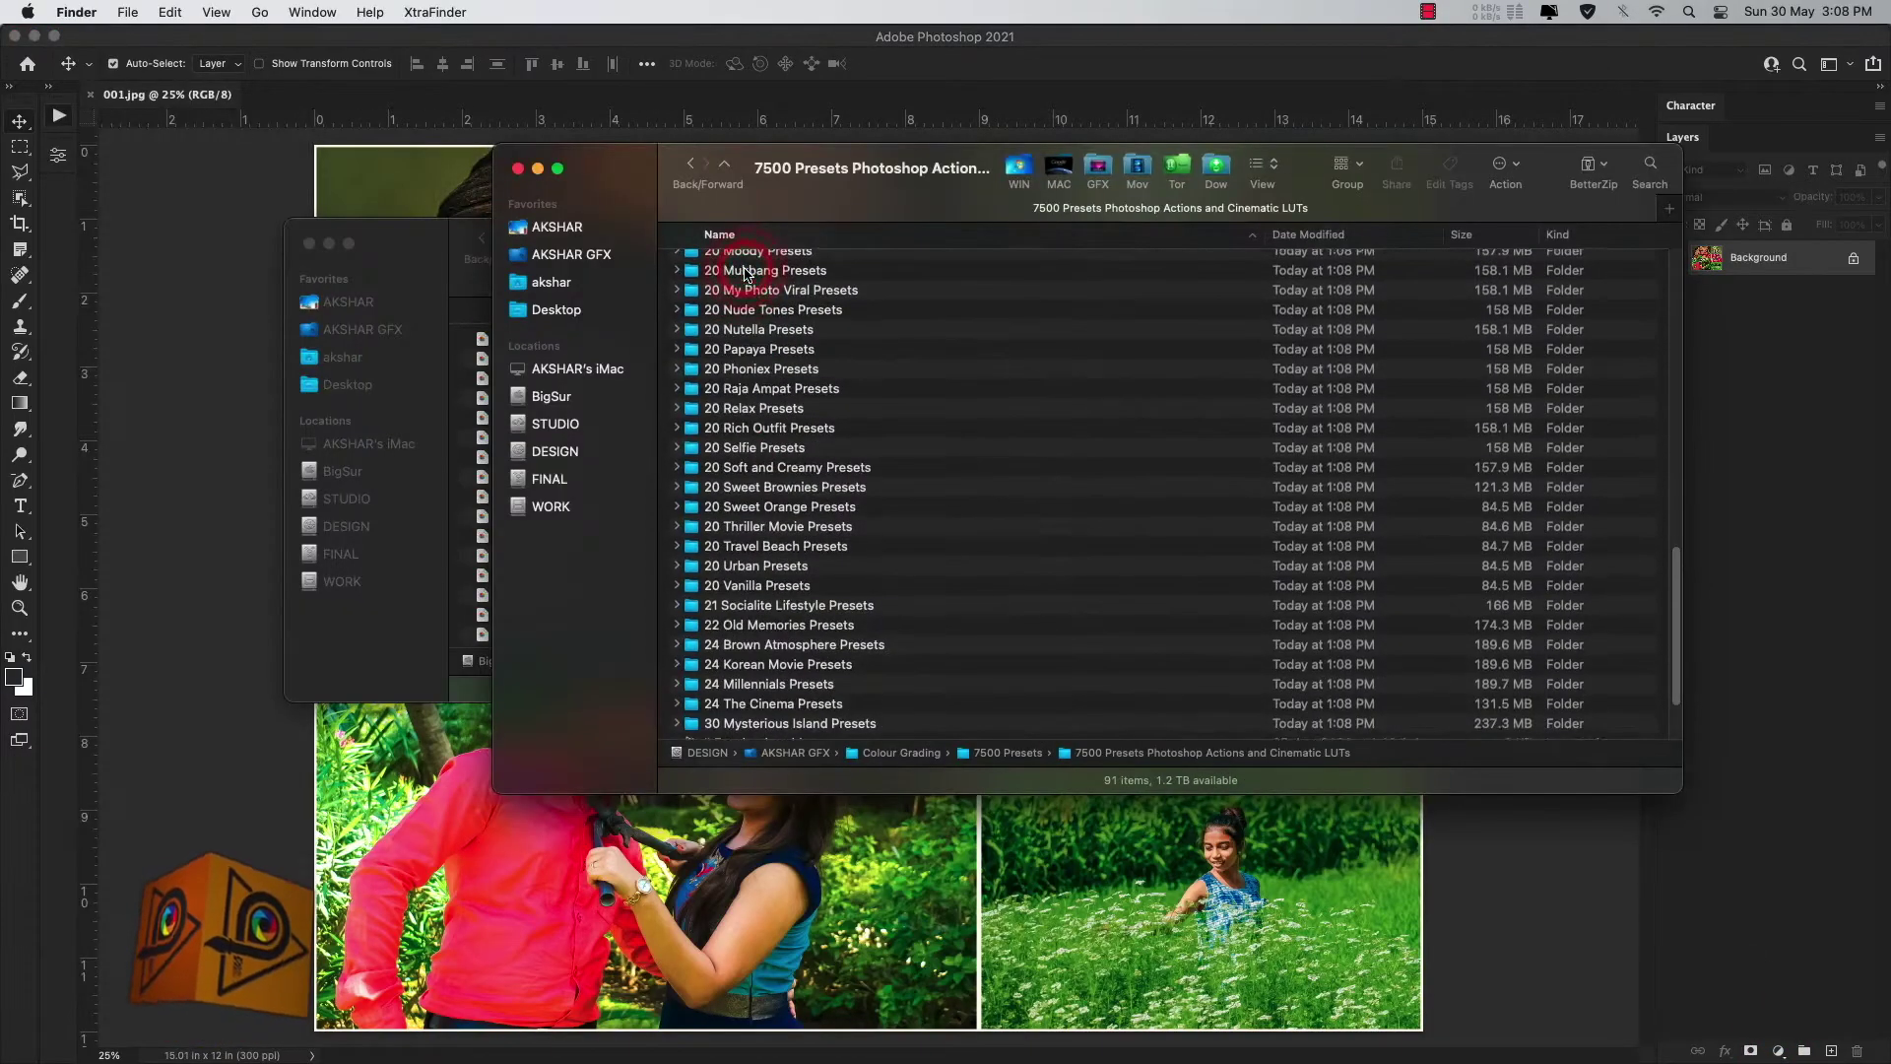
pyautogui.scroll(-5, 774, 571)
pyautogui.scroll(-5, 773, 572)
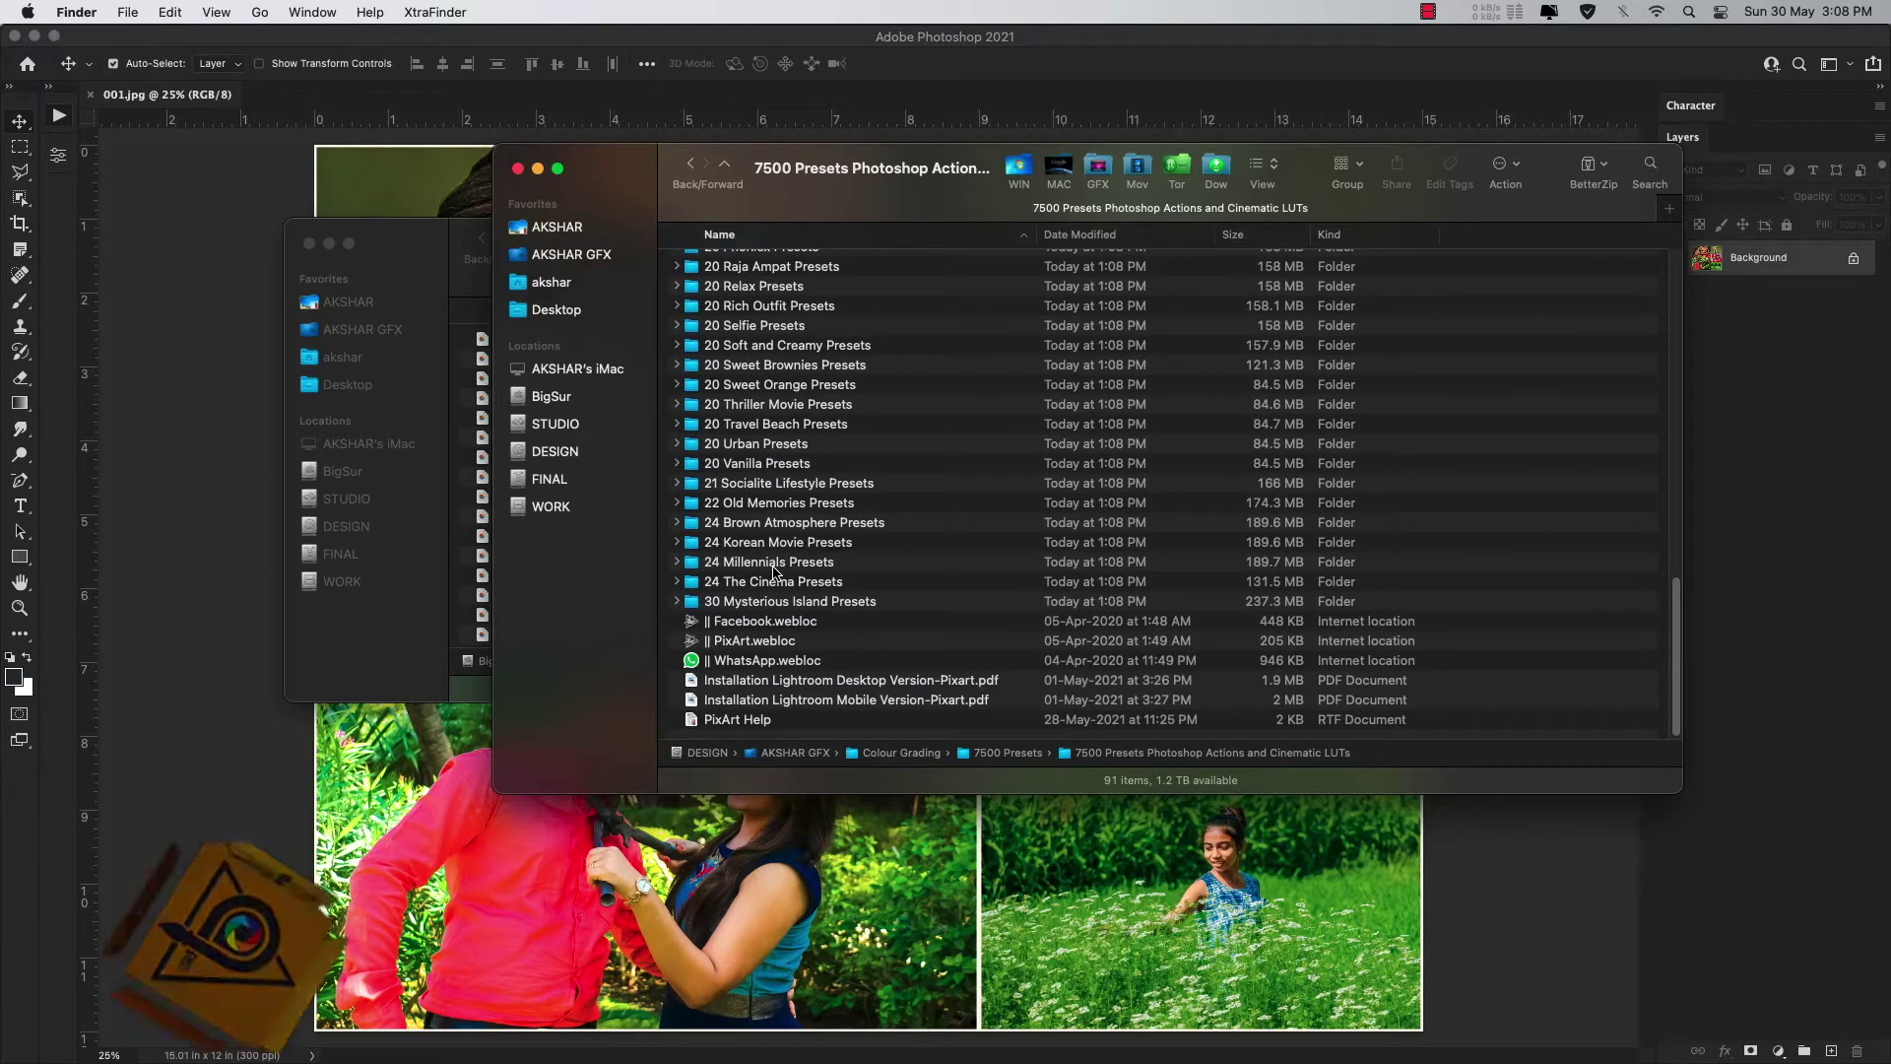
pyautogui.click(678, 384)
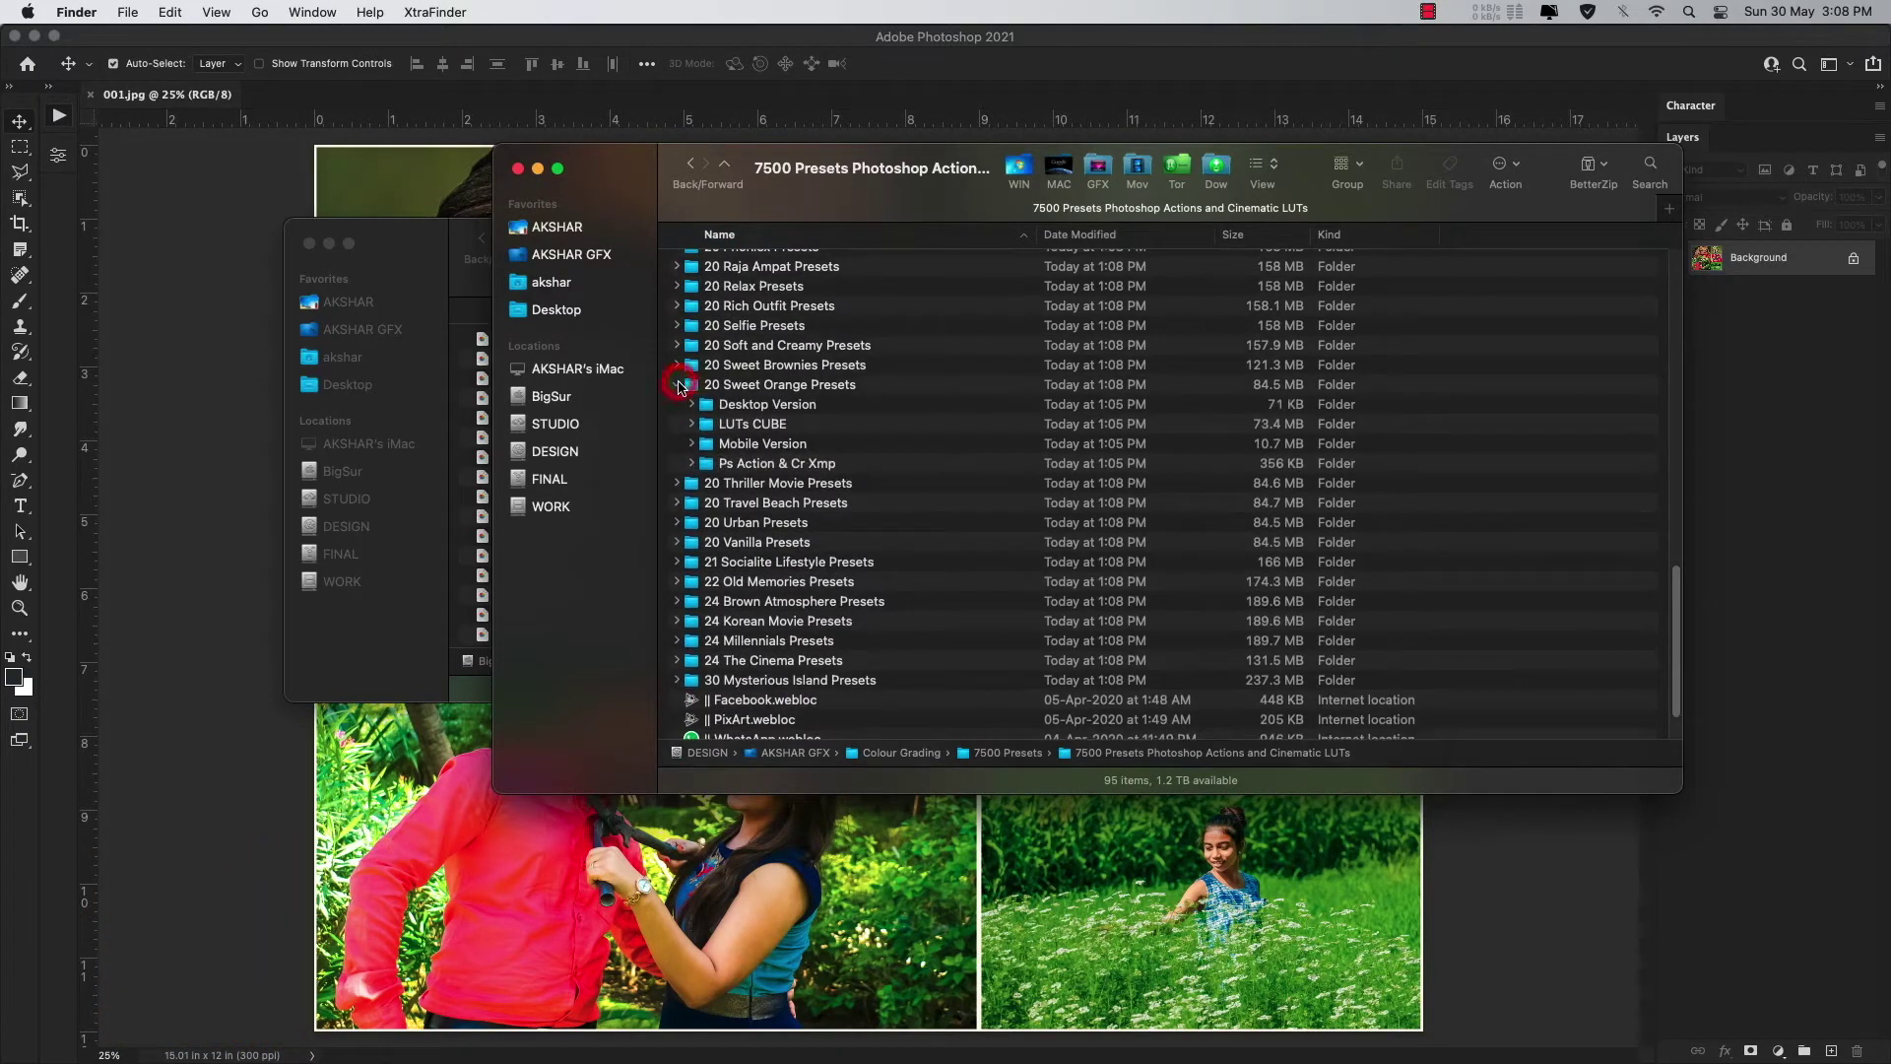
pyautogui.click(693, 463)
pyautogui.click(706, 484)
pyautogui.doubleClick(778, 504)
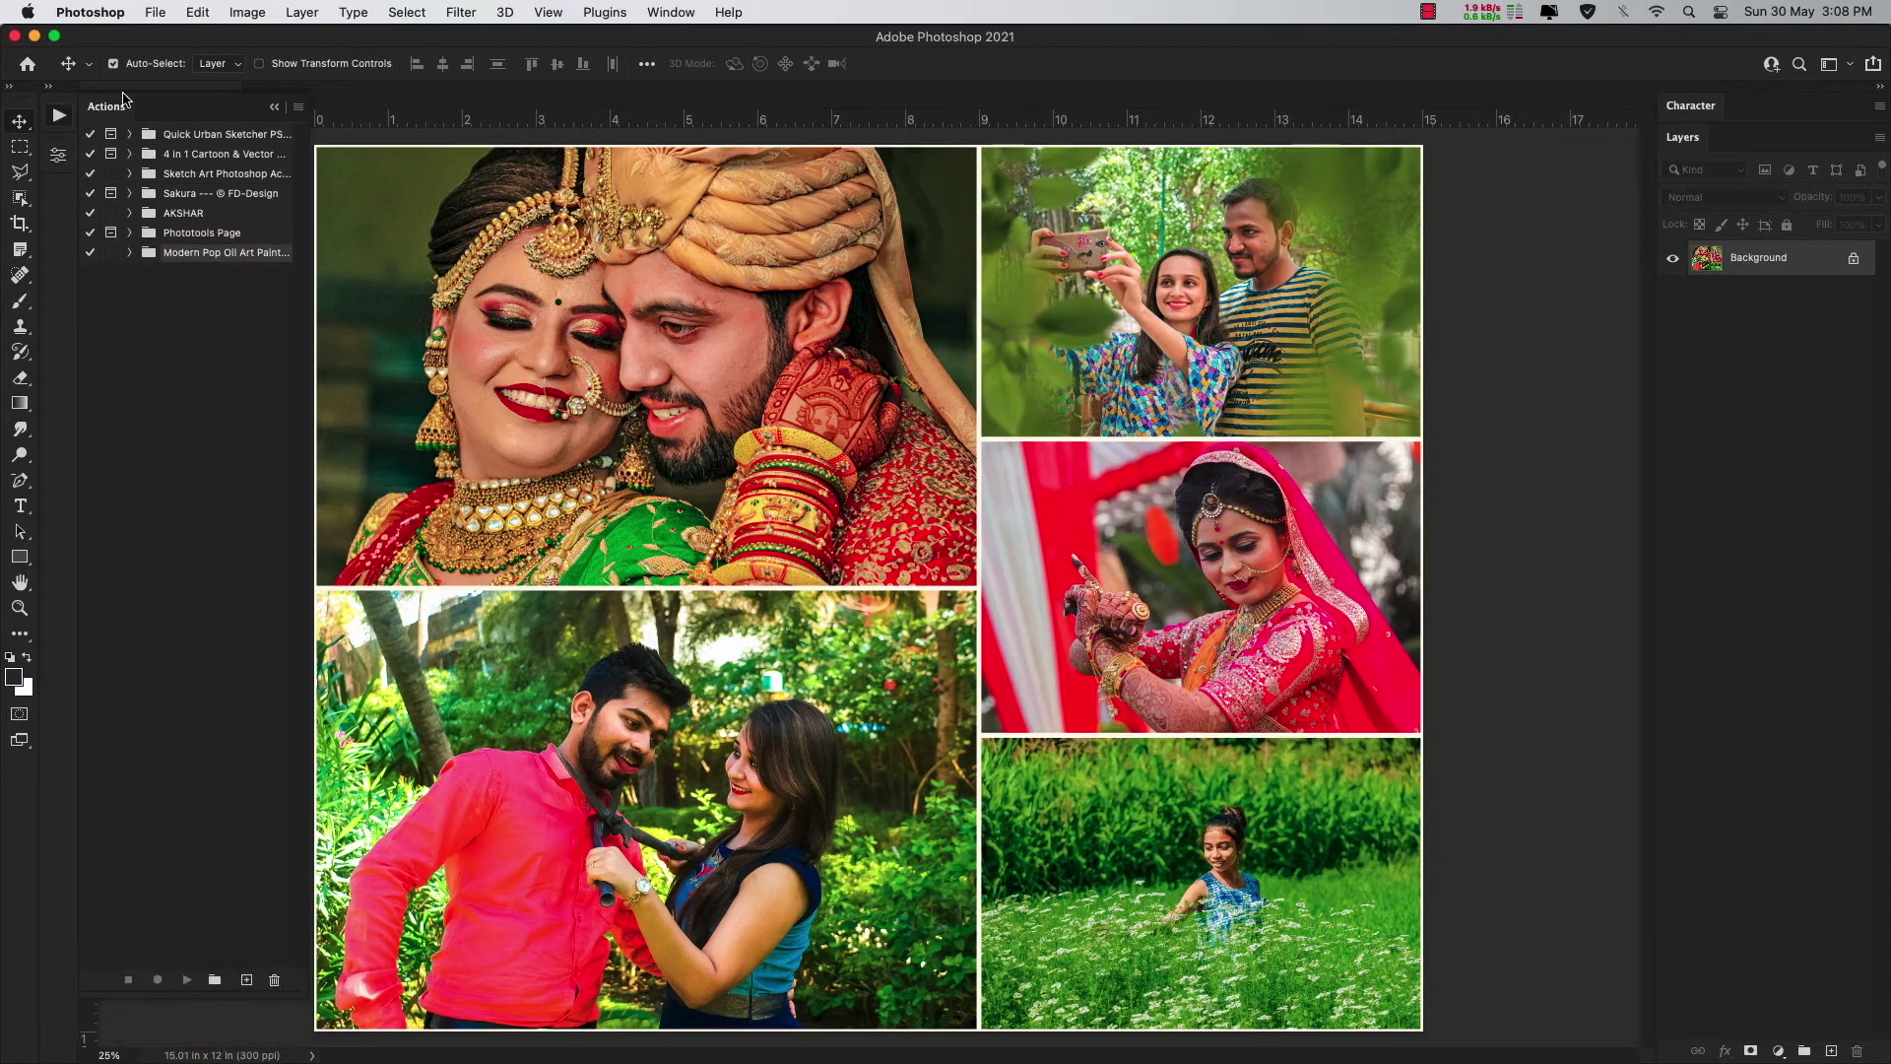
pyautogui.click(83, 13)
pyautogui.click(141, 225)
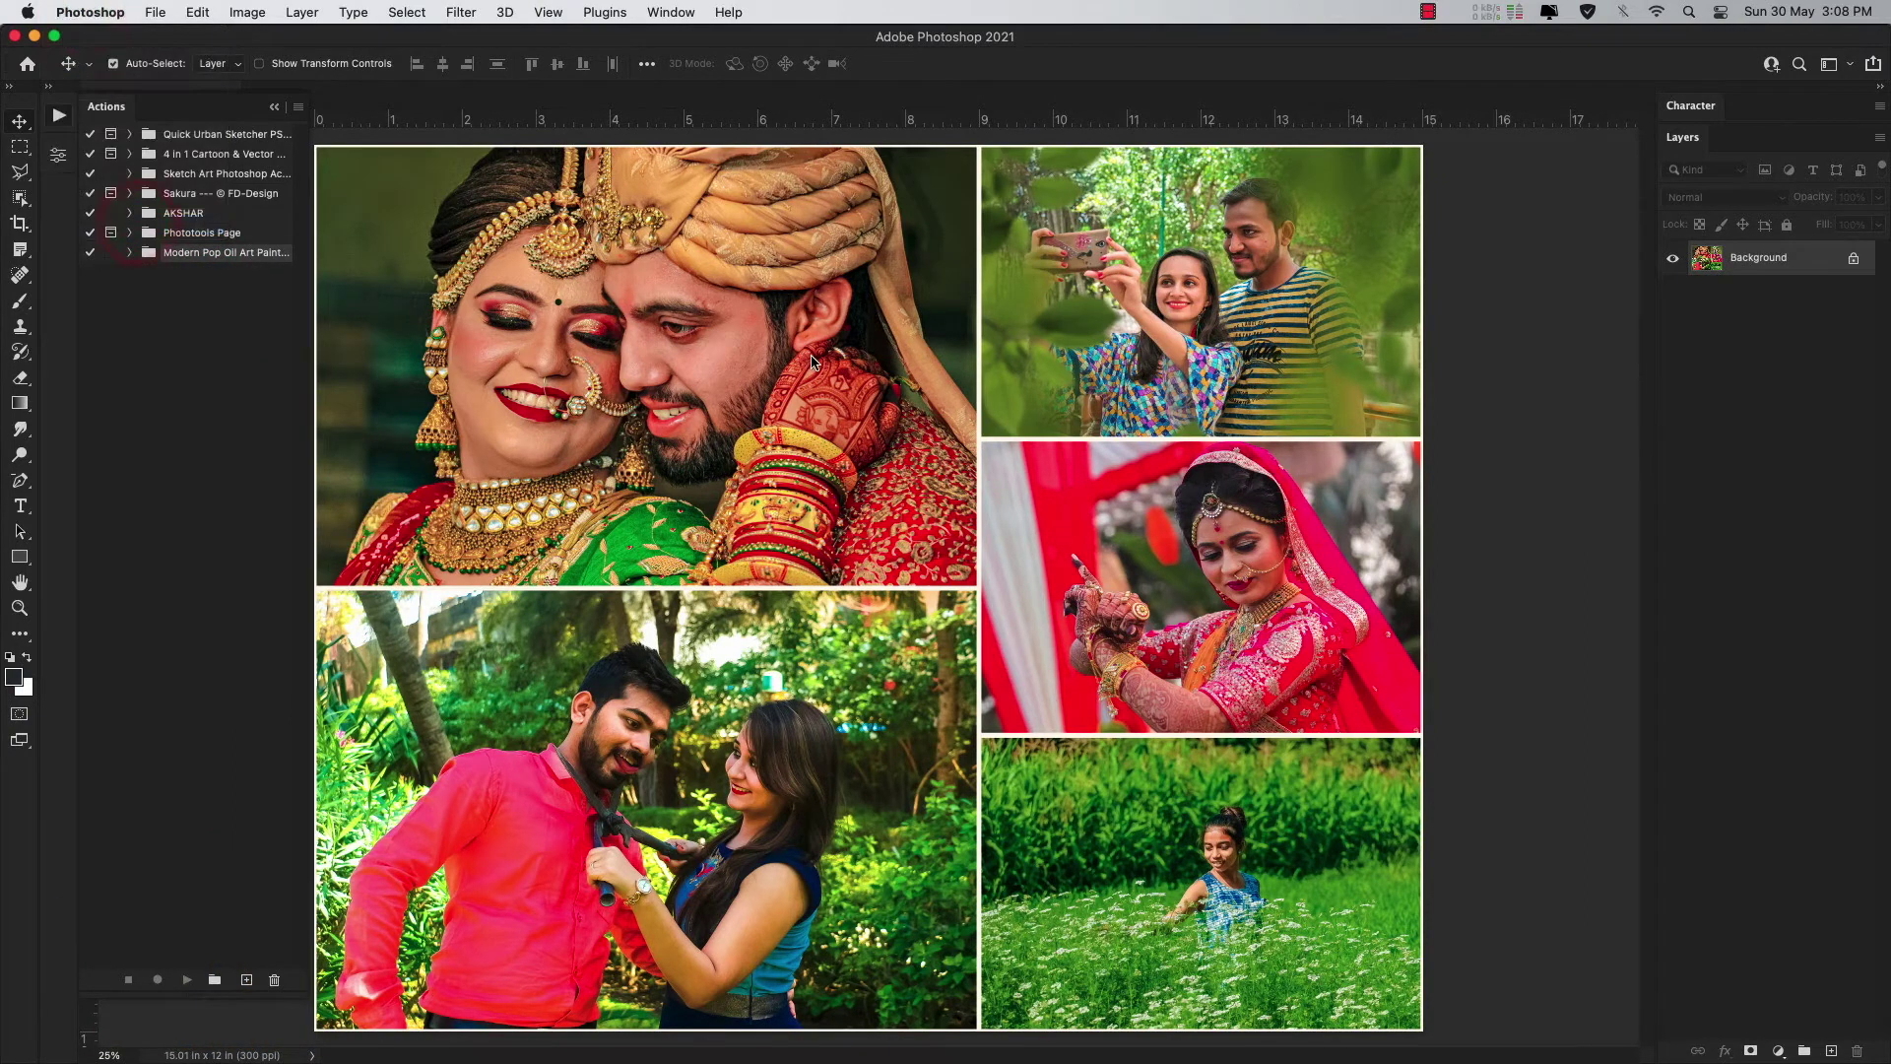